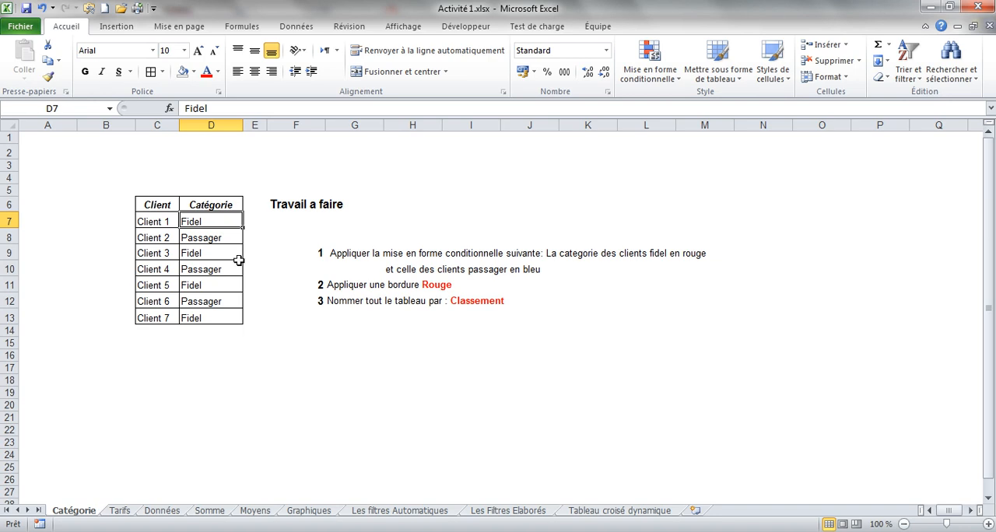
Create a new conditional formatting rule for D7:D13 that applies only to cells whose value is equal to (égale à) FIDEL.
left_click_drag(194, 219, 199, 314)
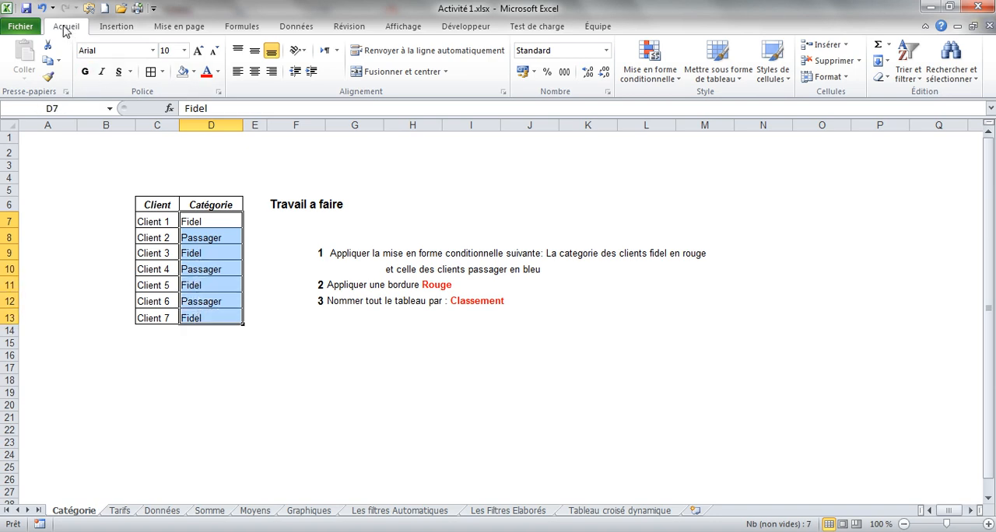
left_click(668, 81)
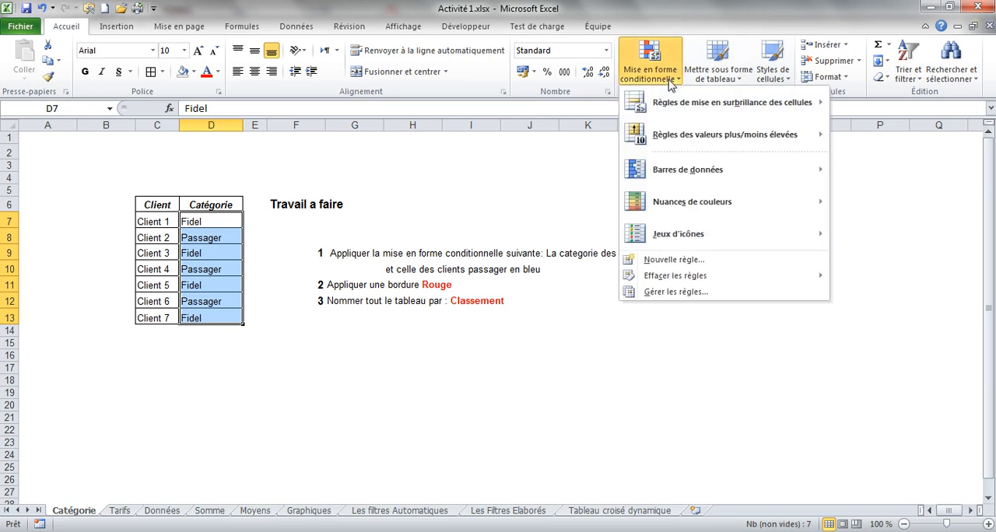
left_click(647, 293)
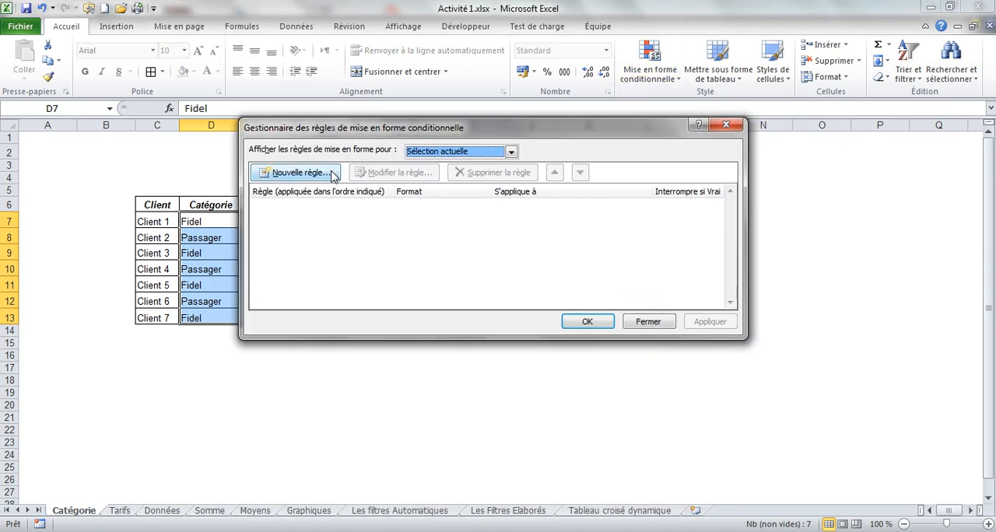
left_click(268, 174)
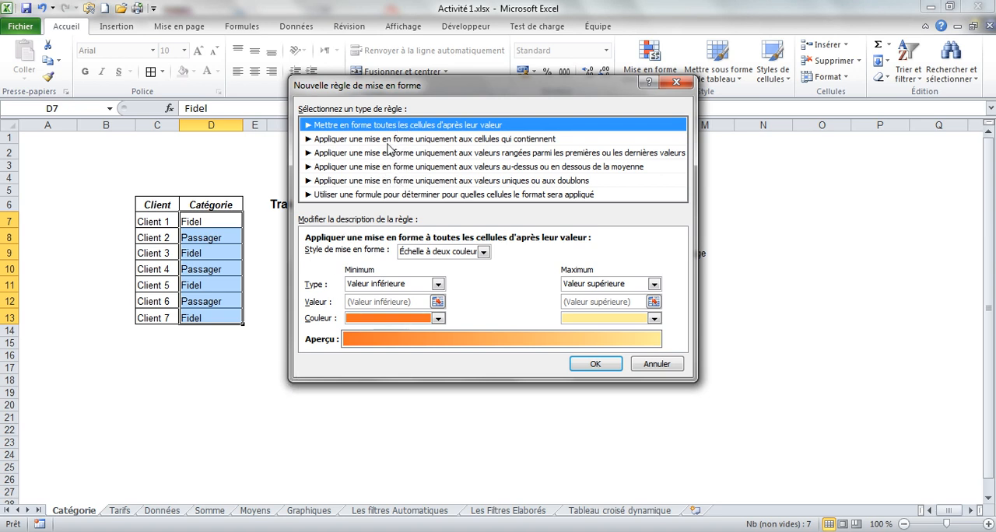
left_click(336, 140)
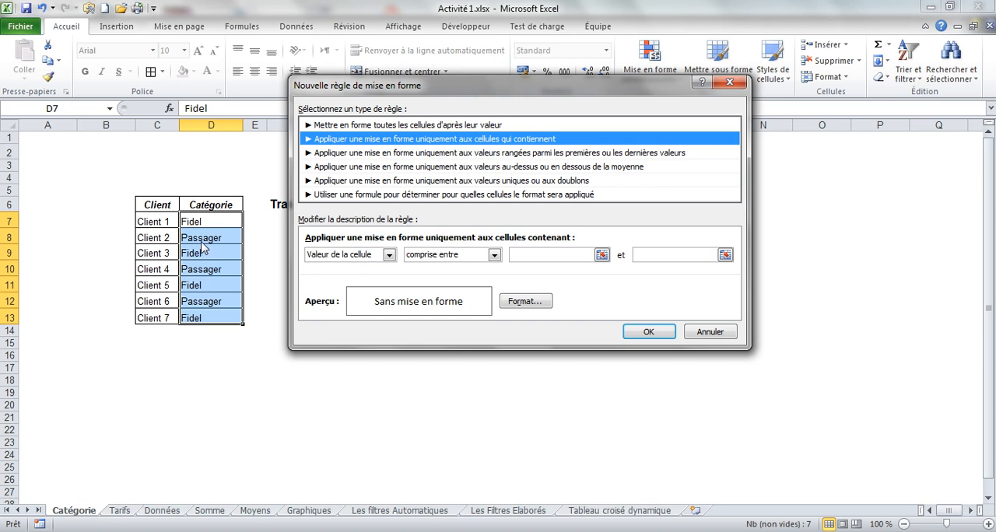
left_click(495, 257)
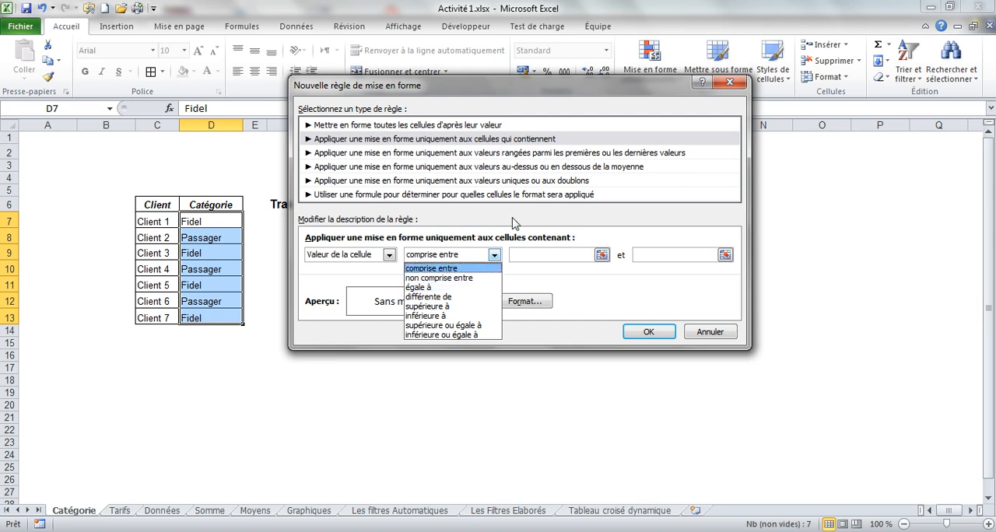
left_click(420, 288)
left_click(541, 258)
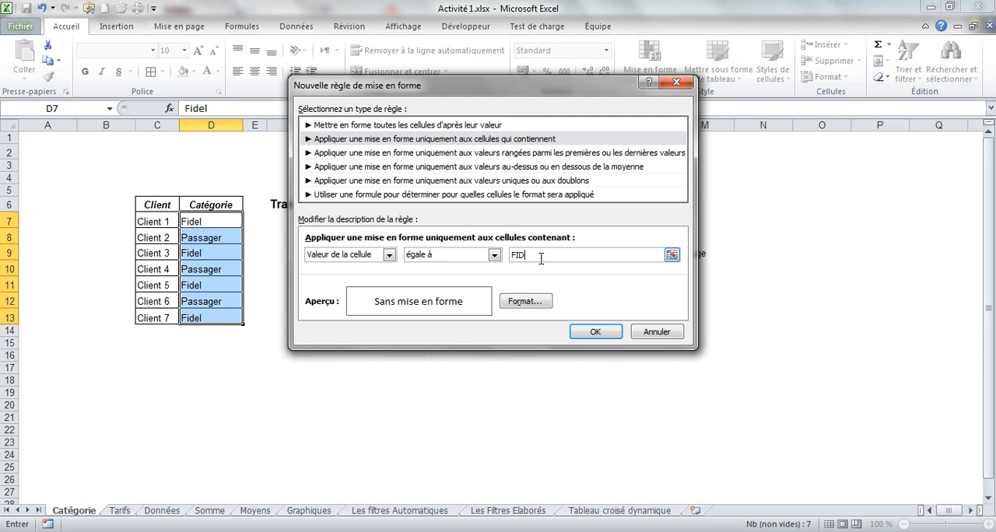
left_click(529, 304)
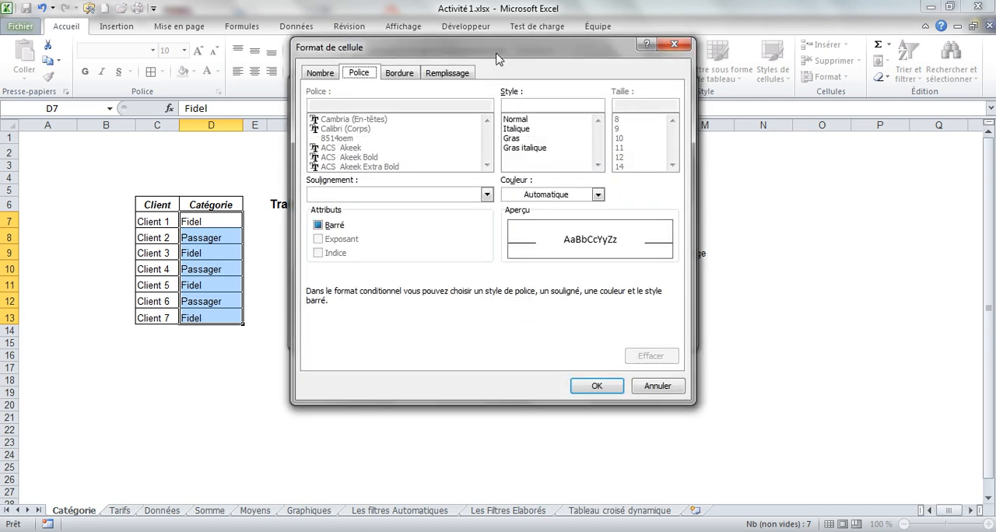
left_click(650, 389)
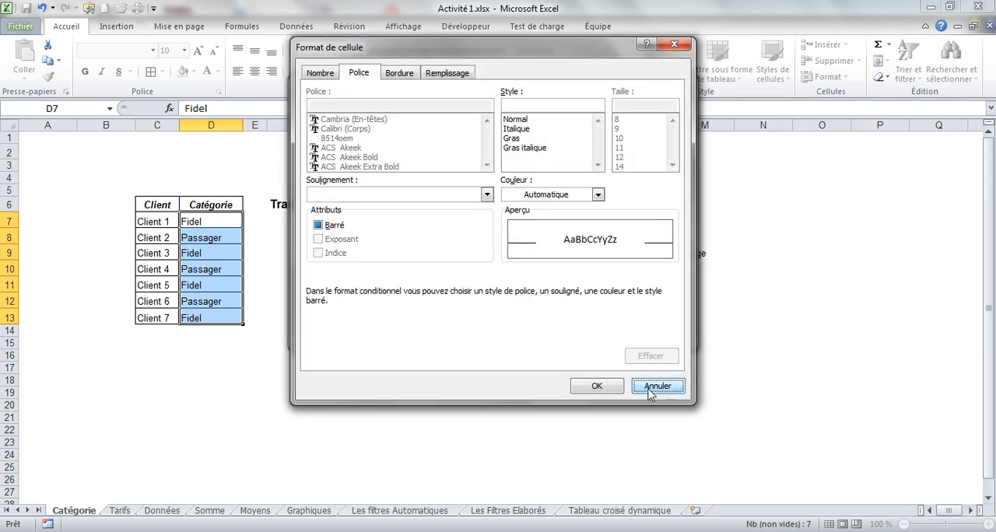
left_click_drag(510, 92, 478, 107)
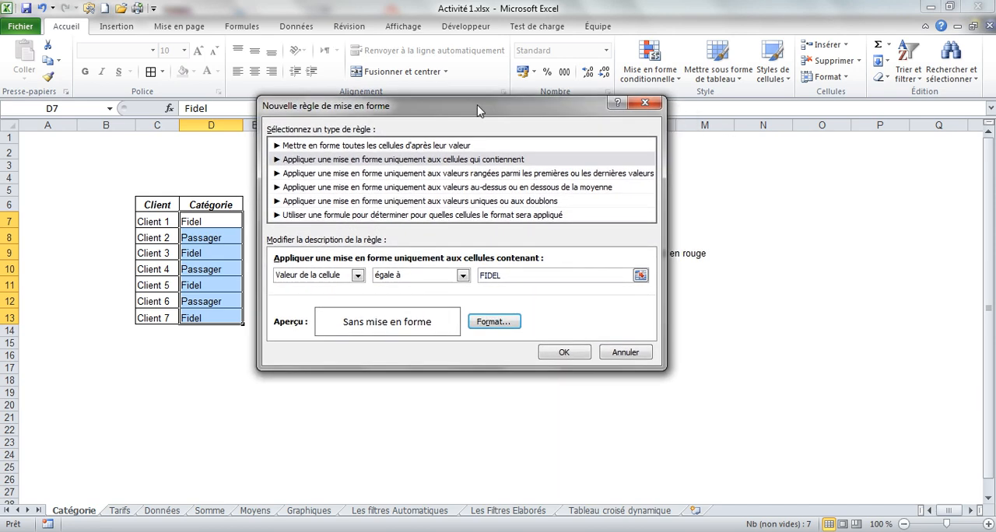
Format the FIDEL rule with a bold (Gras) font in standard red and add the rule.
left_click(493, 320)
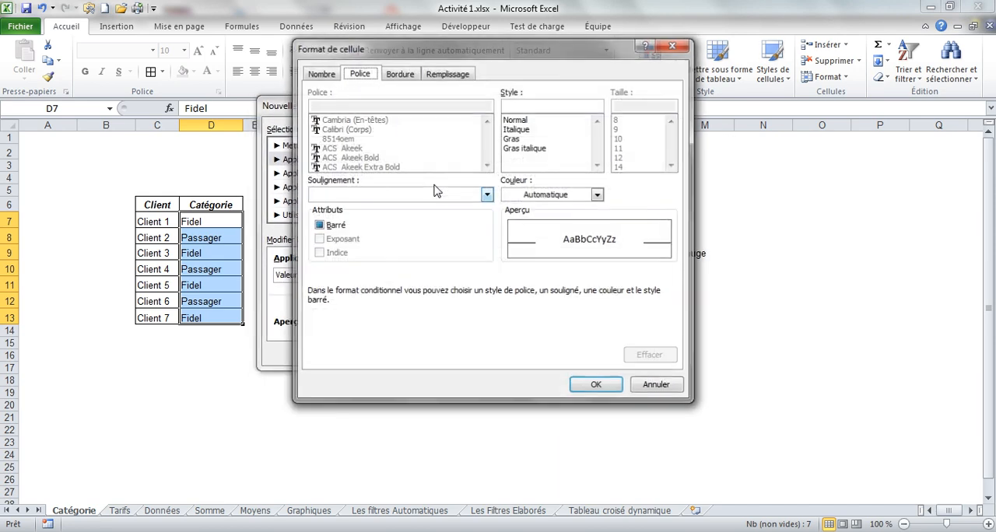
left_click(530, 196)
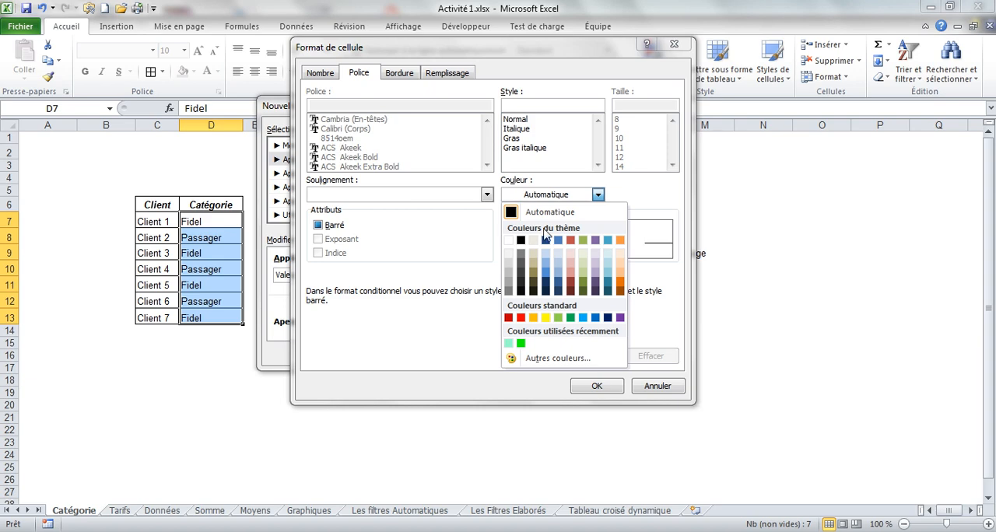
left_click(520, 318)
left_click(521, 139)
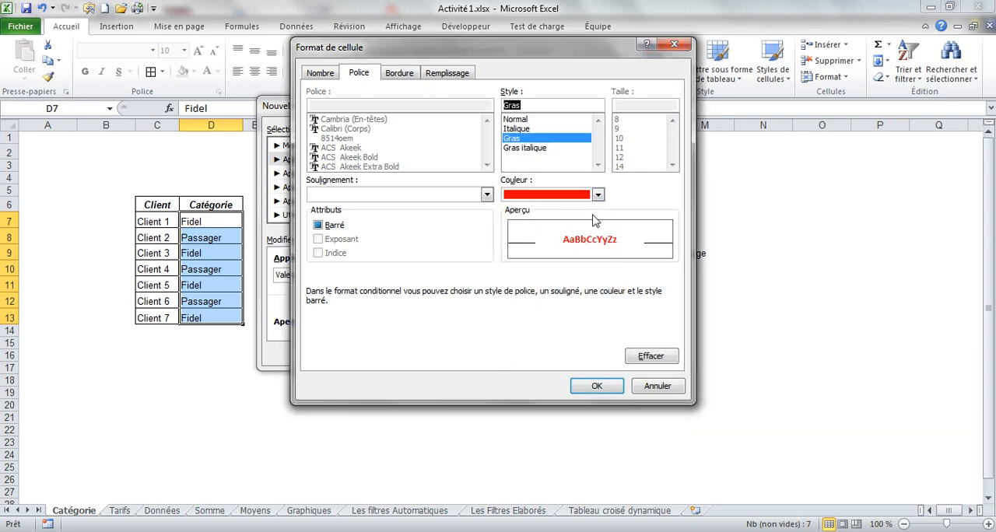
left_click(596, 387)
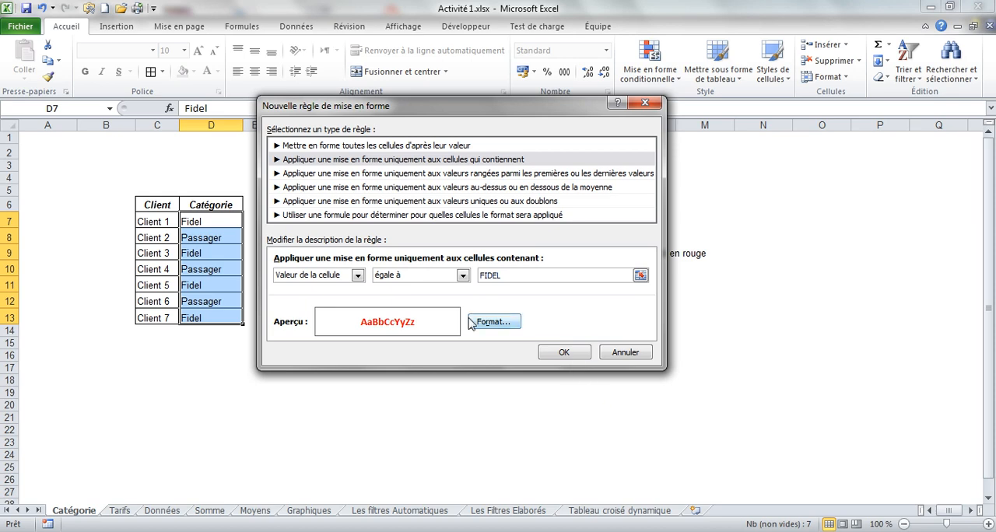
left_click(558, 353)
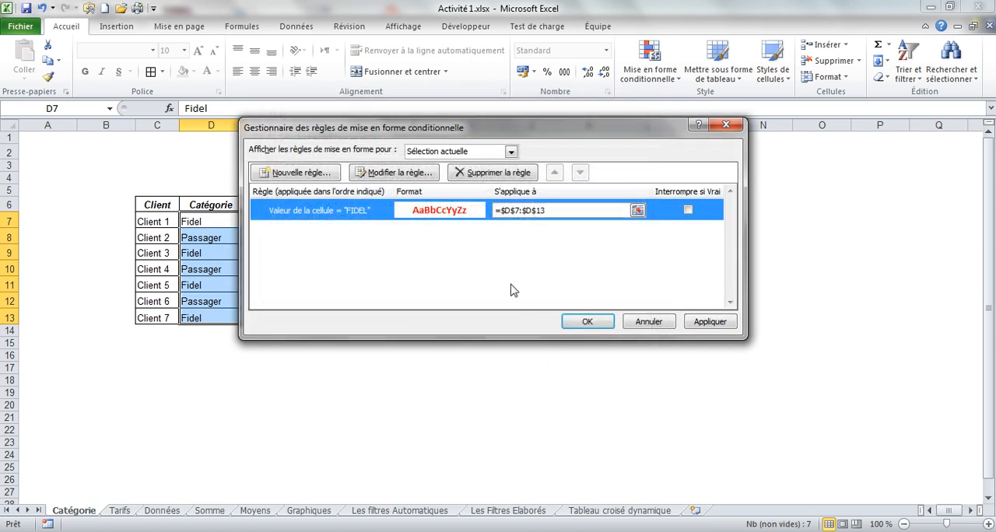
Create a second rule for the same range that formats only cells whose value is equal to (égale à) PASSAGER.
left_click(304, 173)
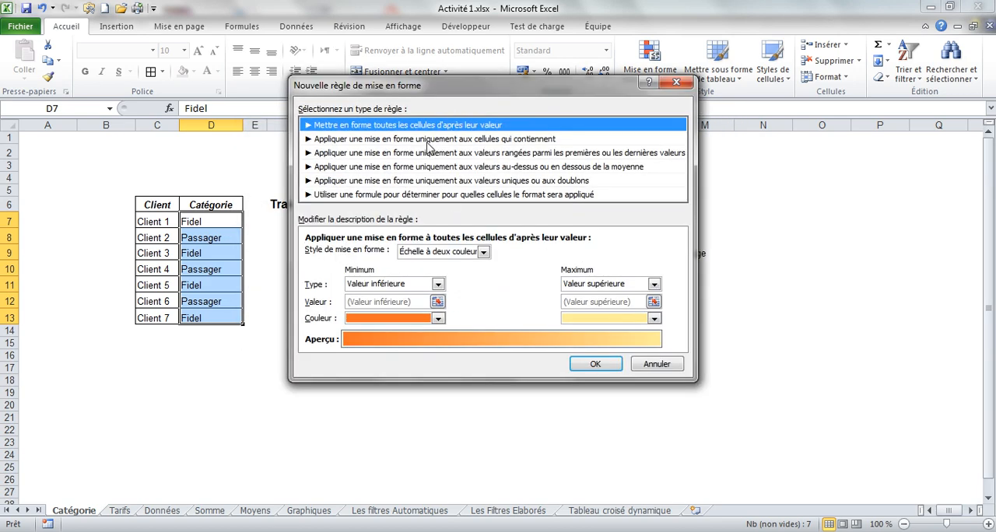
left_click(418, 140)
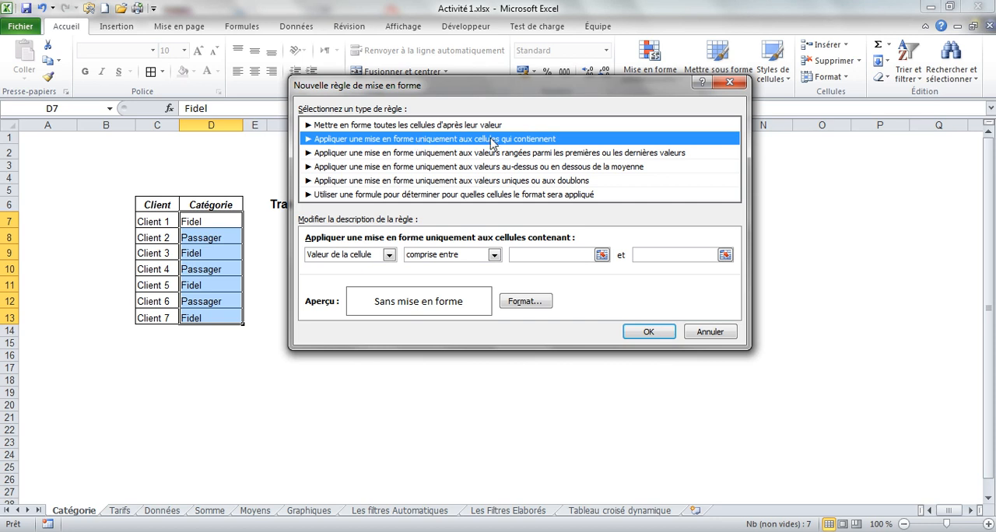
left_click(494, 258)
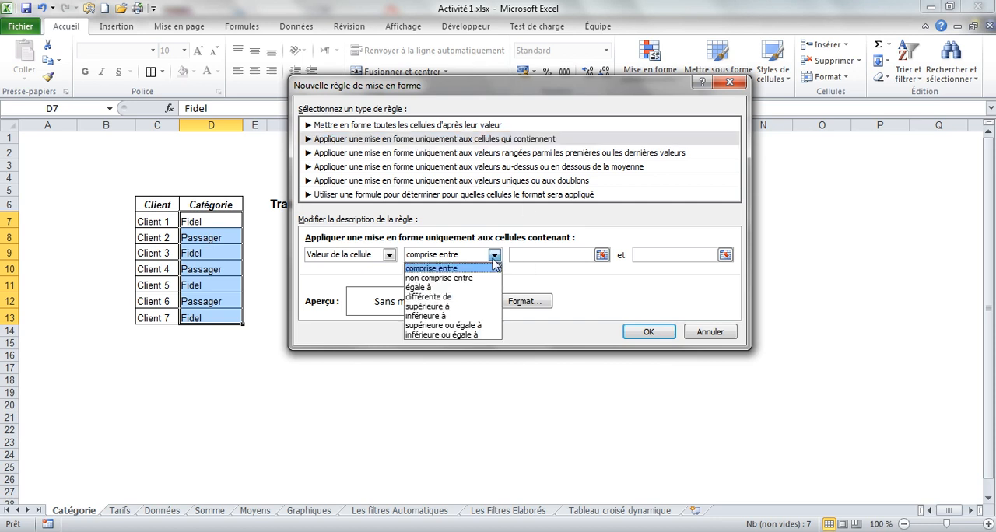
left_click(470, 287)
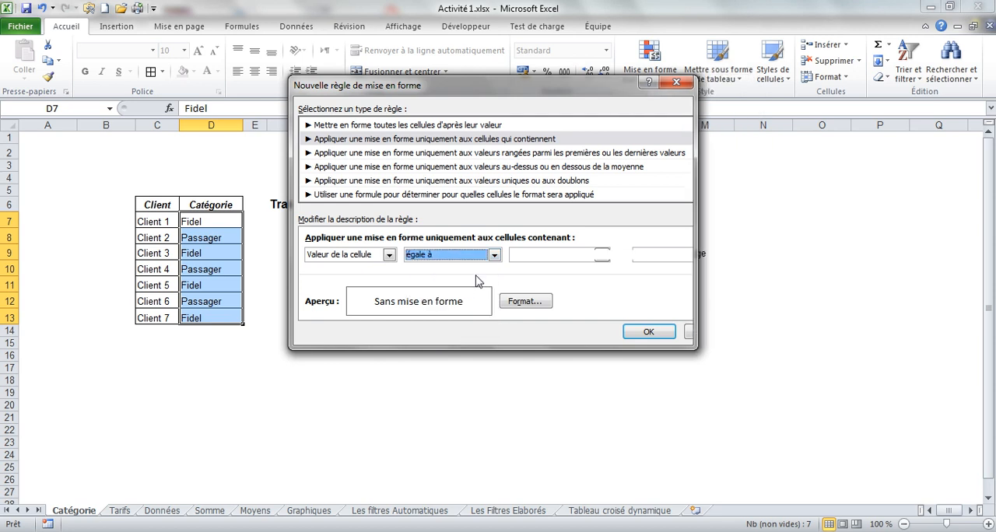
left_click(542, 254)
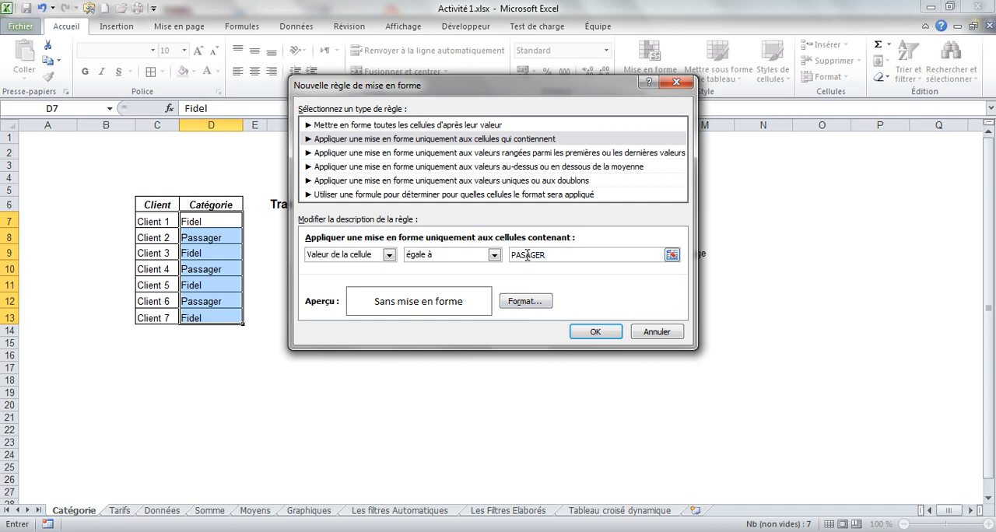
type("S")
Format the PASSAGER rule with a bold (Gras) font in standard blue and apply both rules to the selected cells.
left_click(525, 304)
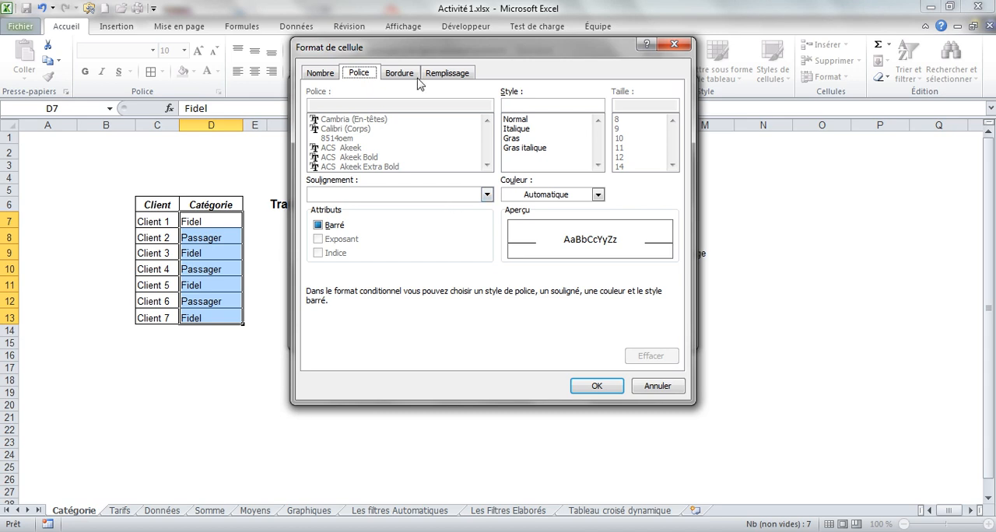
left_click(524, 197)
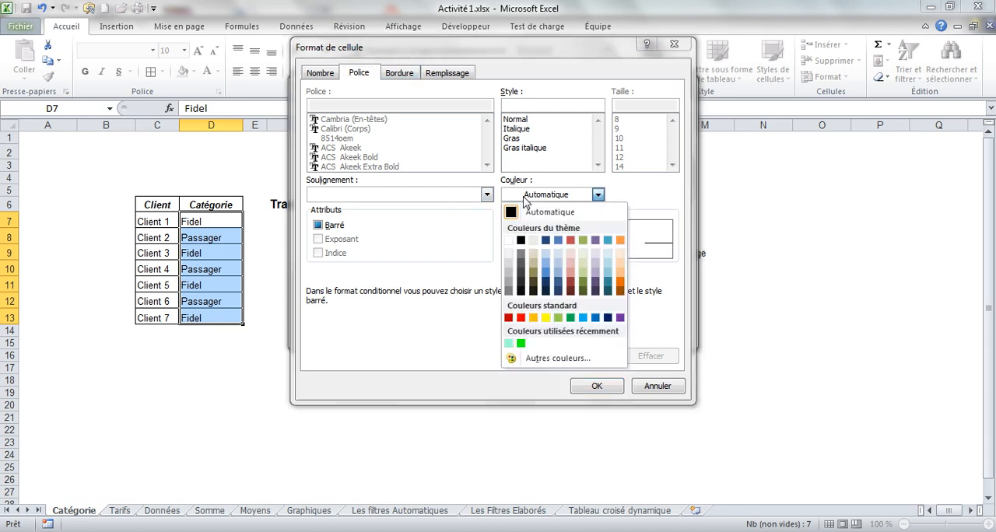
left_click(596, 319)
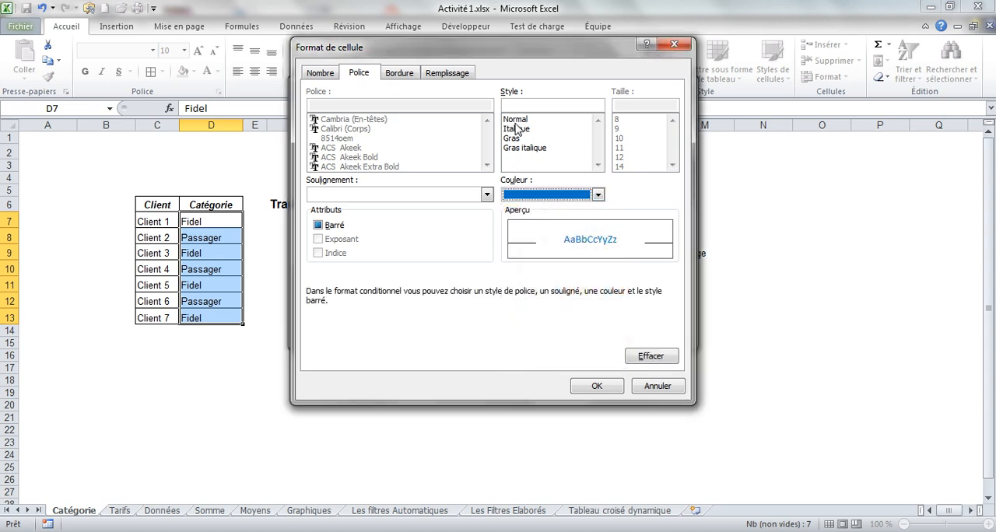
left_click(512, 139)
left_click(597, 386)
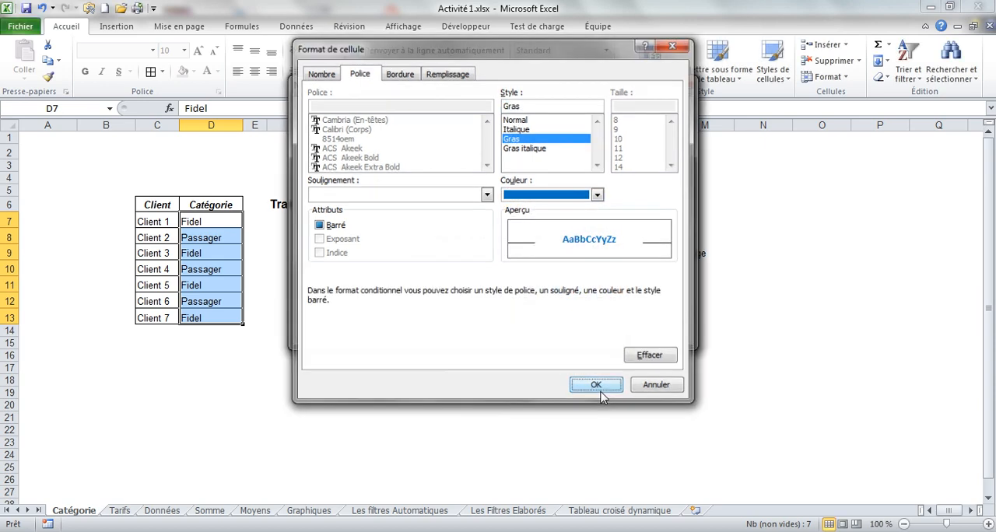
left_click(590, 338)
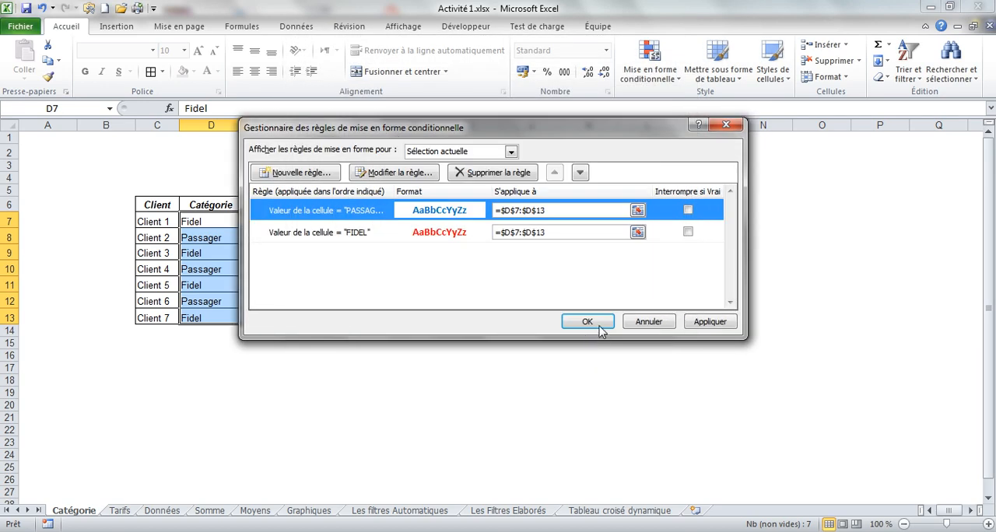
left_click(590, 322)
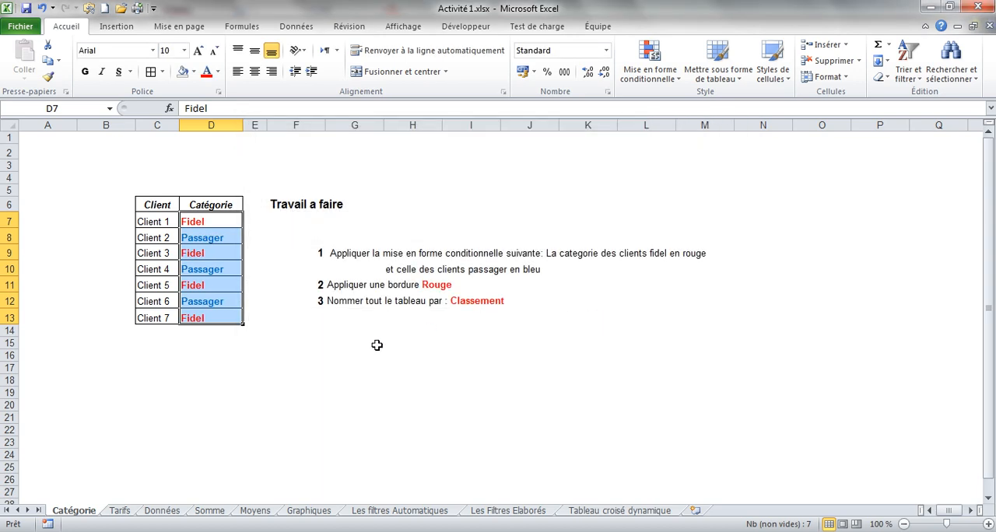
Examine the font colours of the Fidel and Passager entries in the Catégorie column, D7:D13.
left_click(194, 226)
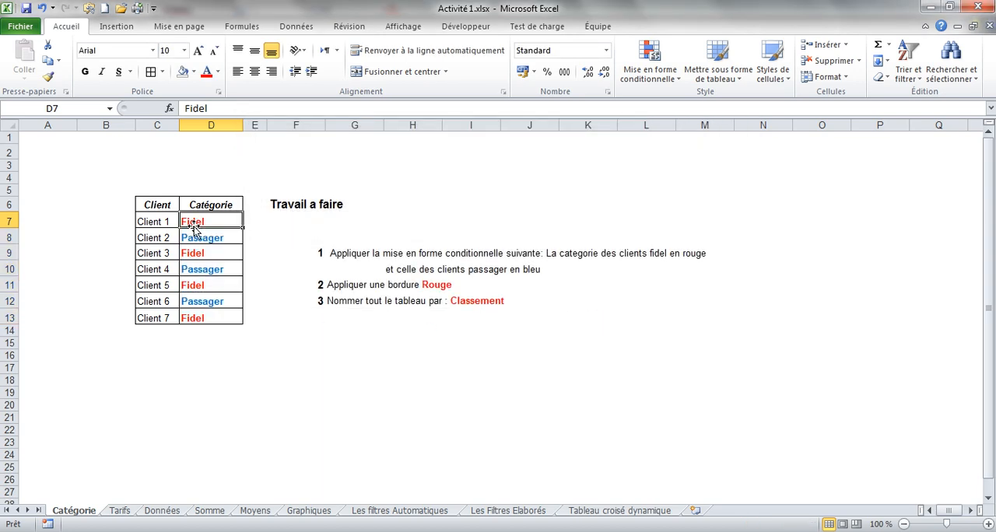
left_click(194, 241)
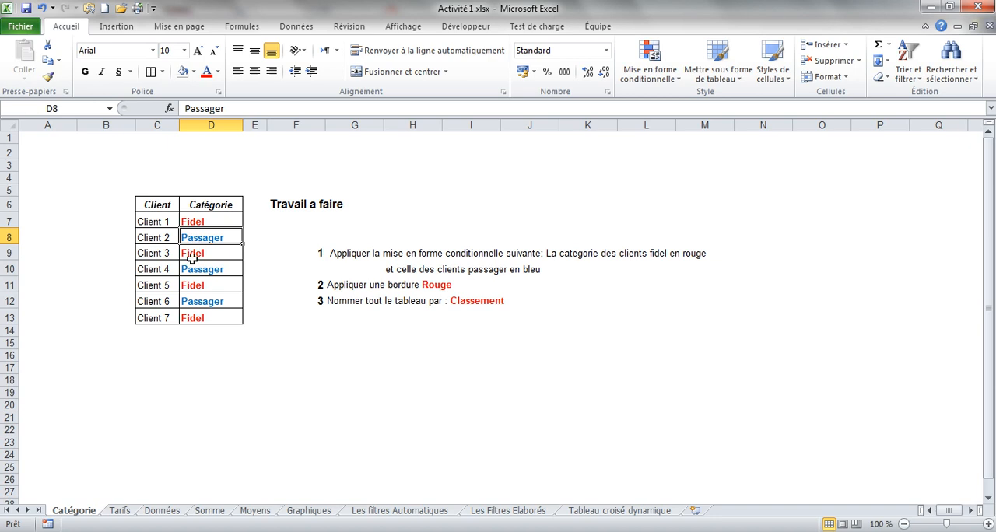
left_click(200, 221)
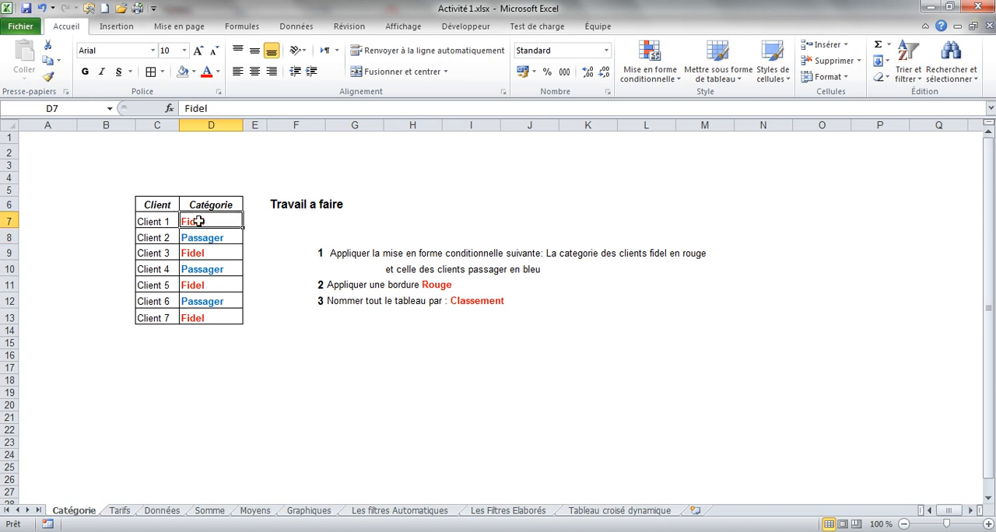
left_click(199, 240)
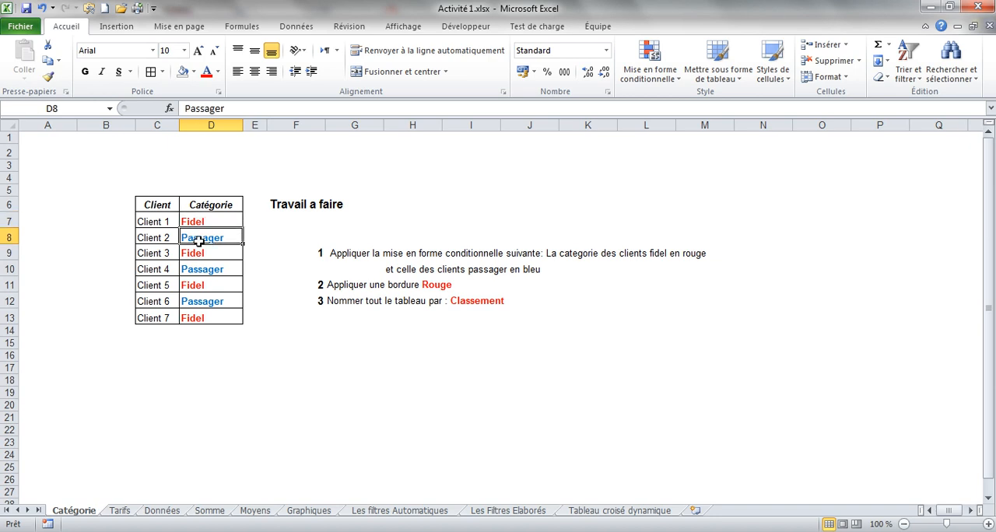
left_click(196, 253)
left_click(198, 269)
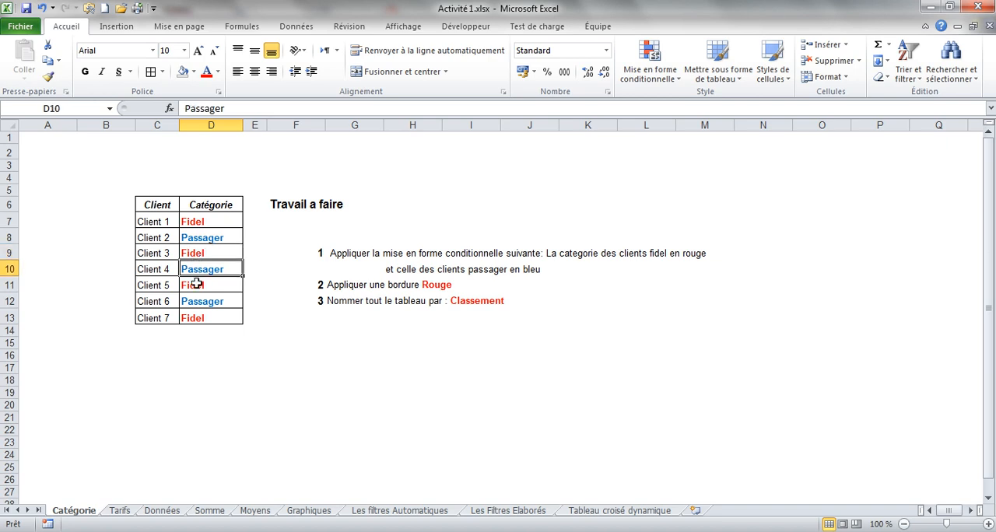
left_click(196, 285)
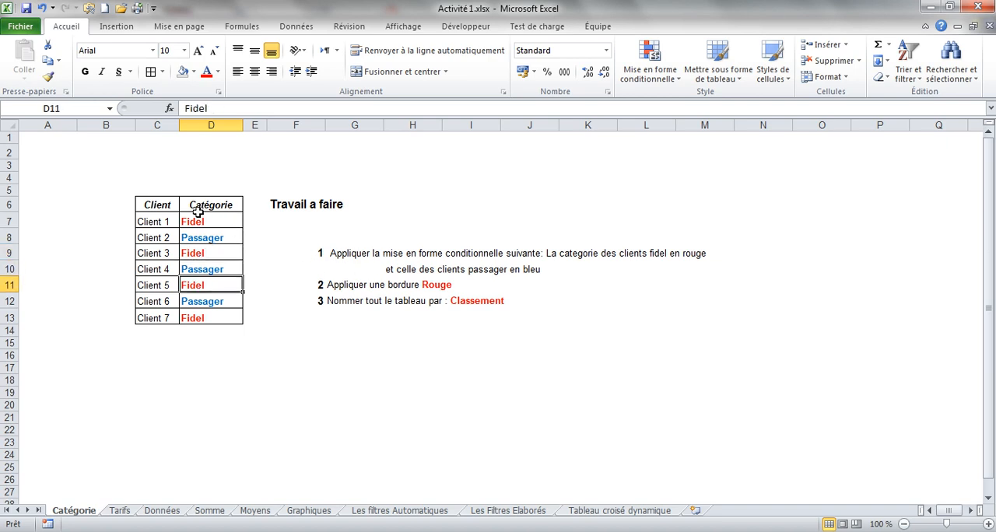
left_click_drag(198, 219, 201, 319)
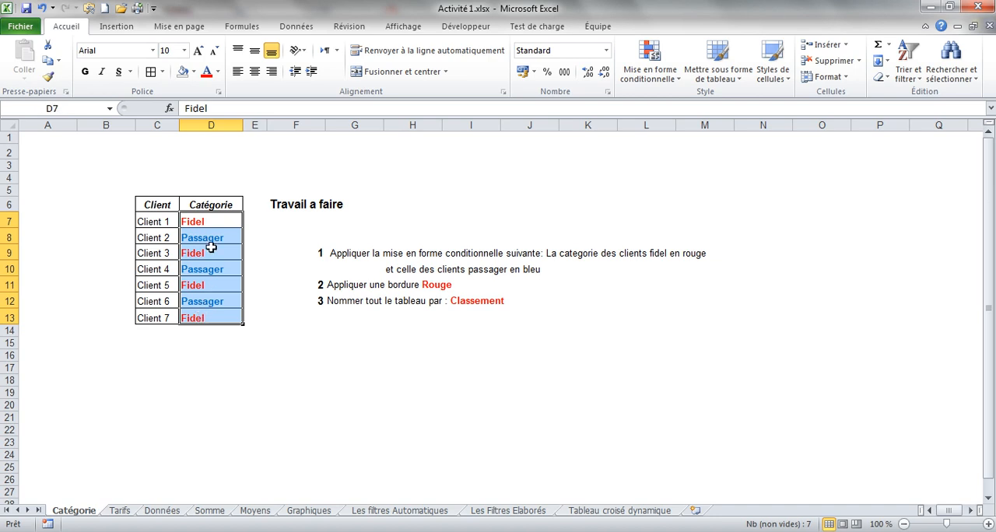
Enter Passager as Client 1's category in D7 to test the conditional formatting.
left_click(208, 221)
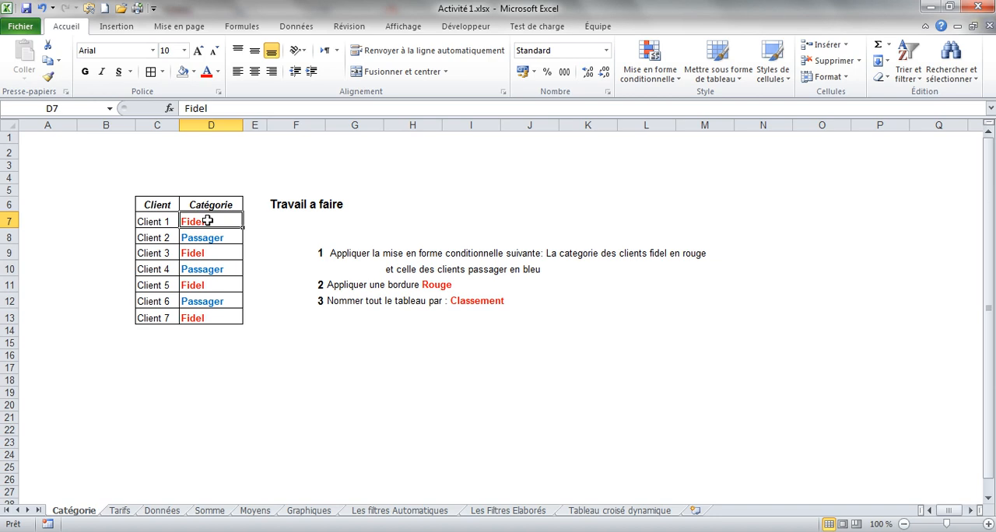
type("PAS")
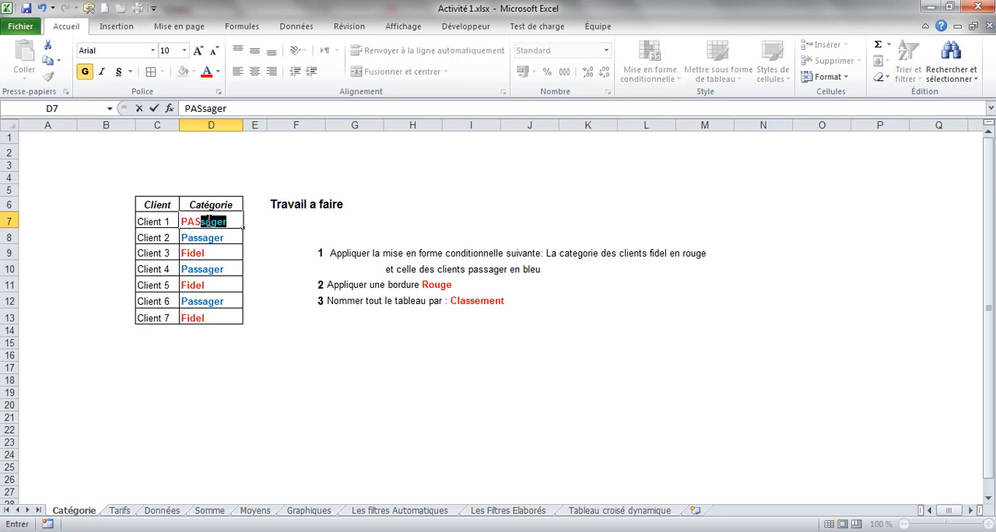
key("Return")
Replace Client 1's category in D7 with FIDEL in capitals to test the rule's case handling.
left_click(208, 222)
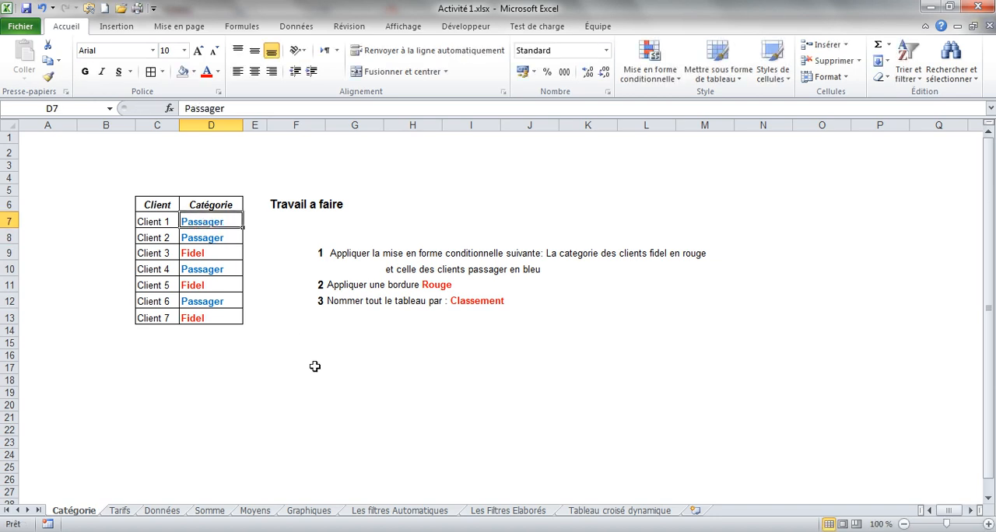
type("FID")
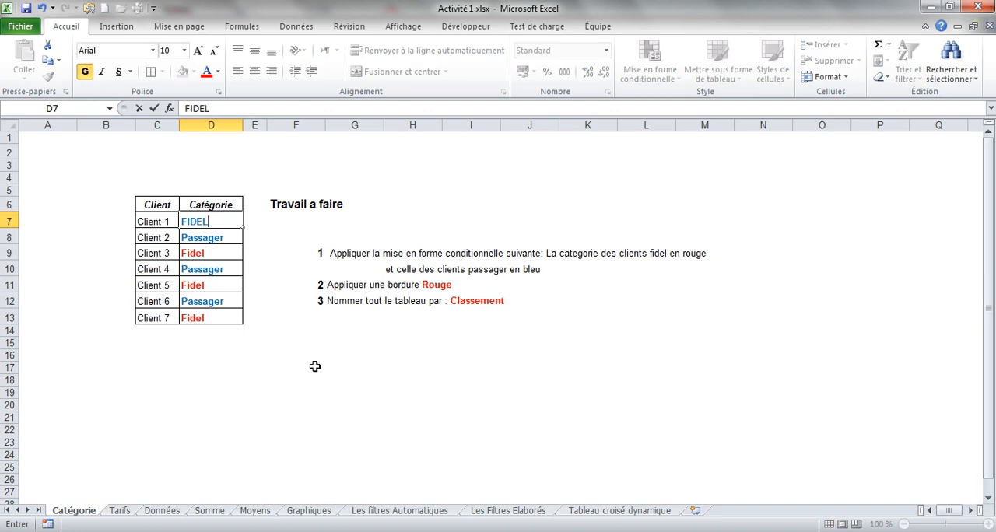
type("EL")
key("Return")
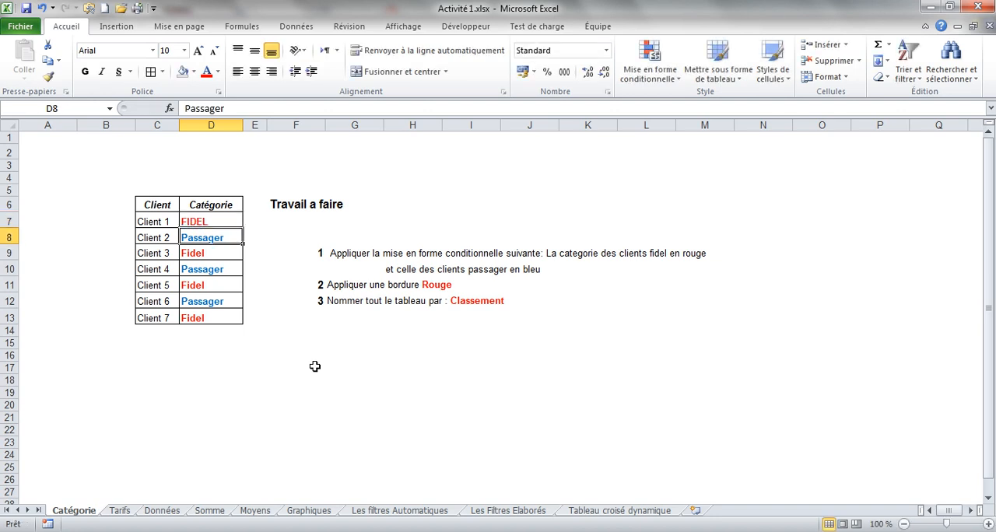
Restore Client 1's category in D7 to Fidel.
left_click(216, 221)
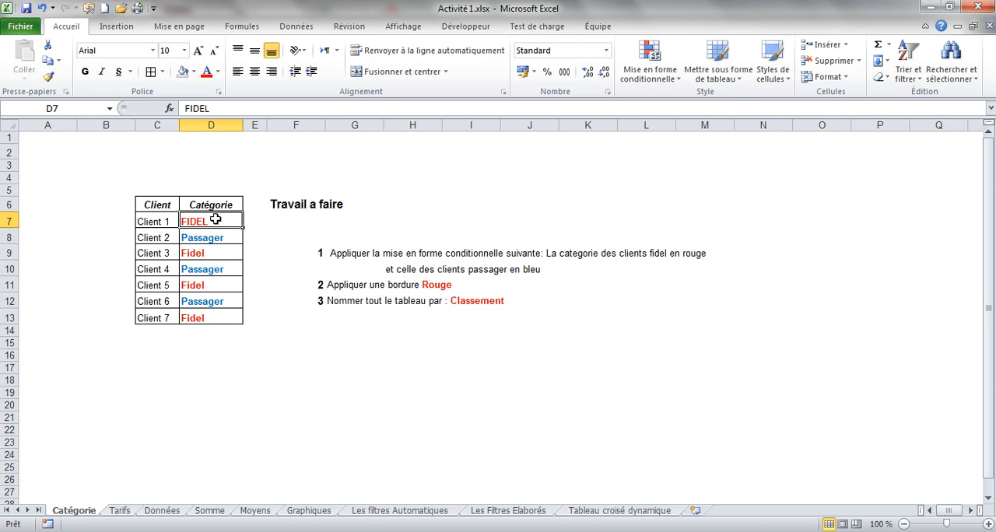
type("Fidel")
key("Return")
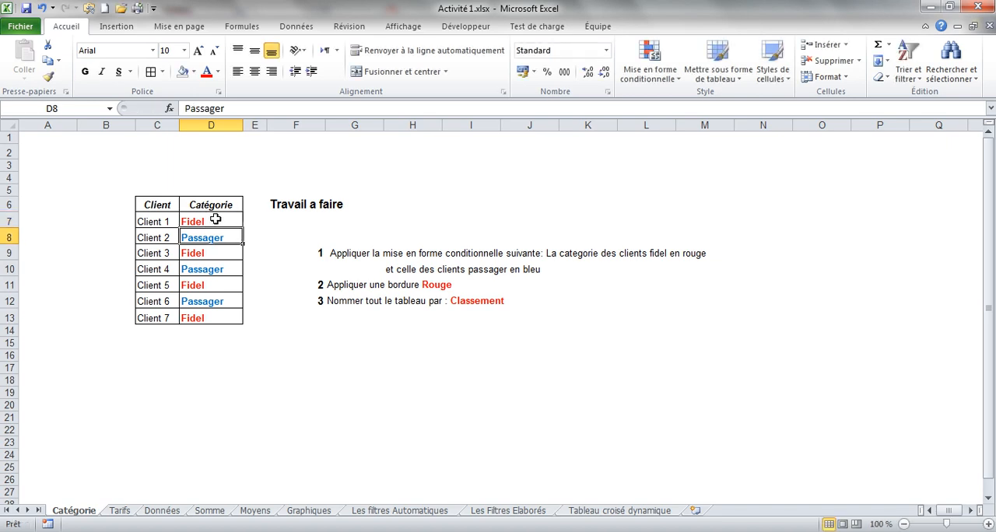
left_click(215, 220)
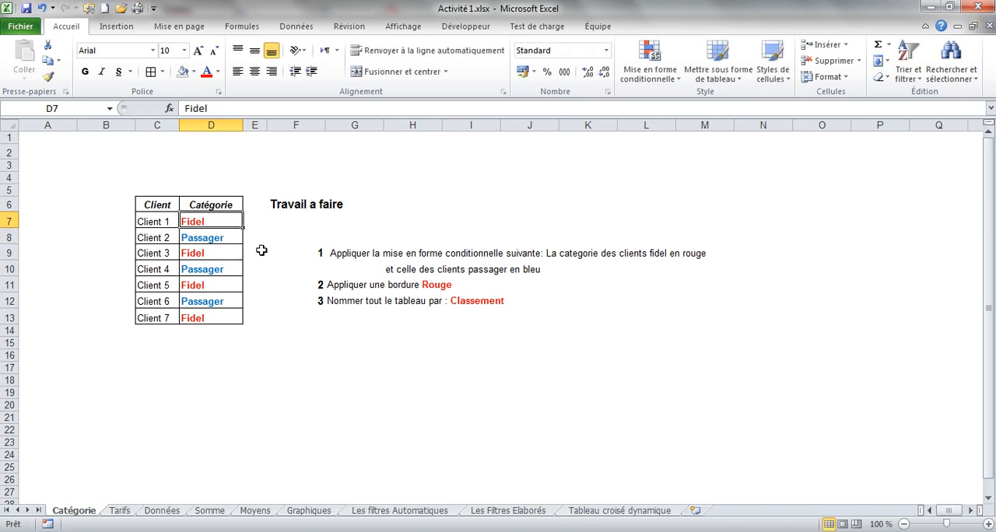
left_click(221, 238)
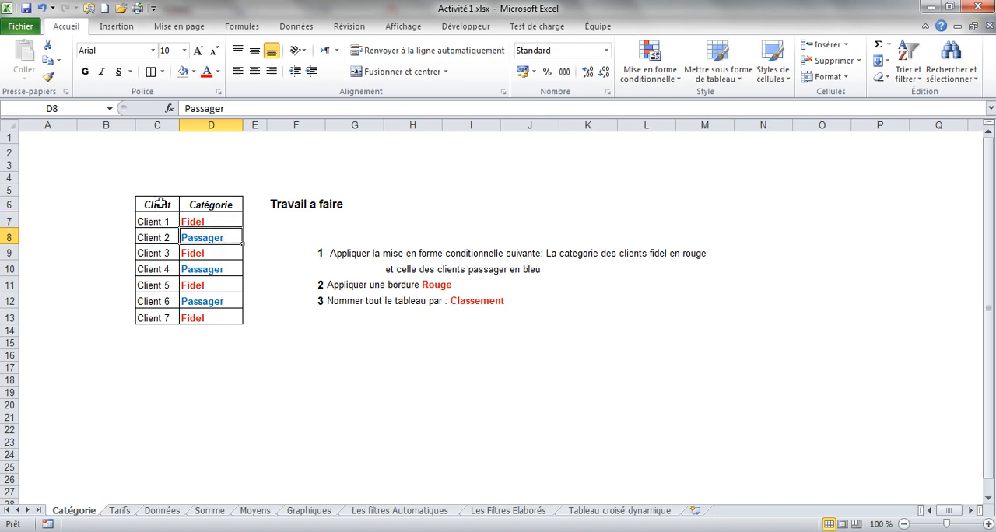
Apply standard red outline (Contour) and inside (Intérieur) borders to the whole table C6:D13.
left_click_drag(160, 204, 210, 322)
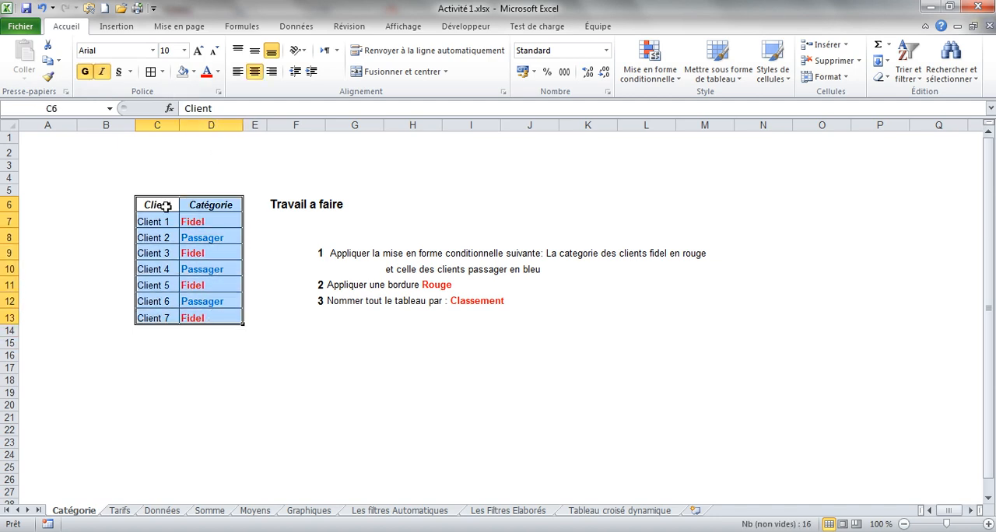
left_click_drag(159, 209, 204, 320)
left_click(162, 71)
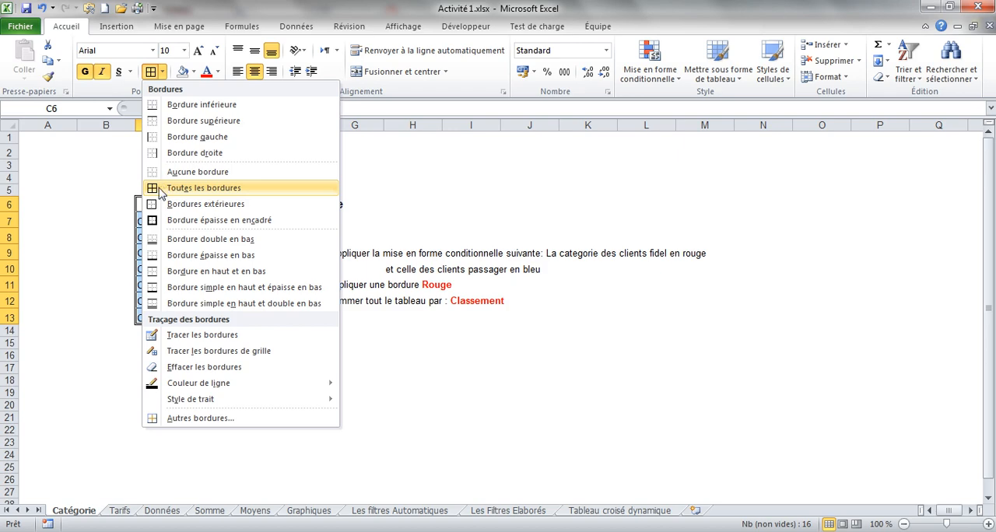
left_click(170, 421)
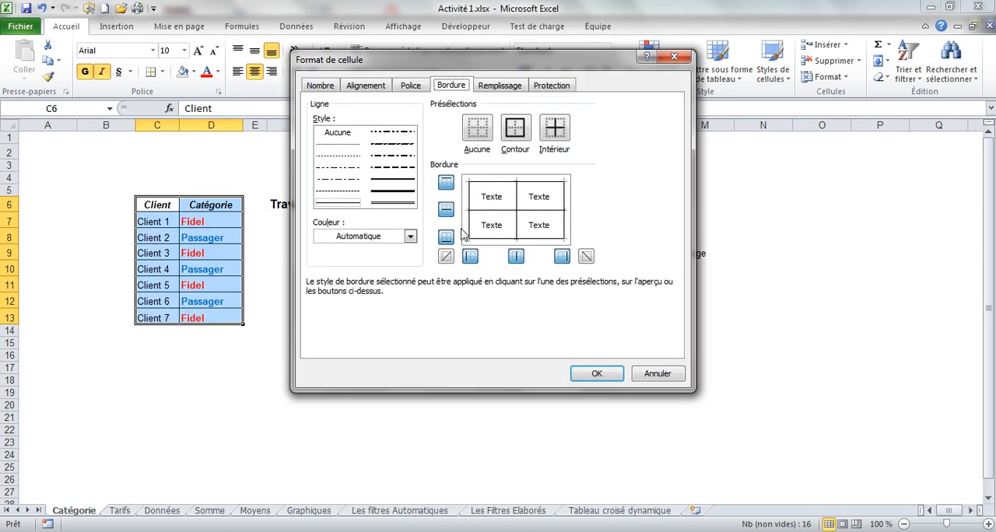
left_click(409, 237)
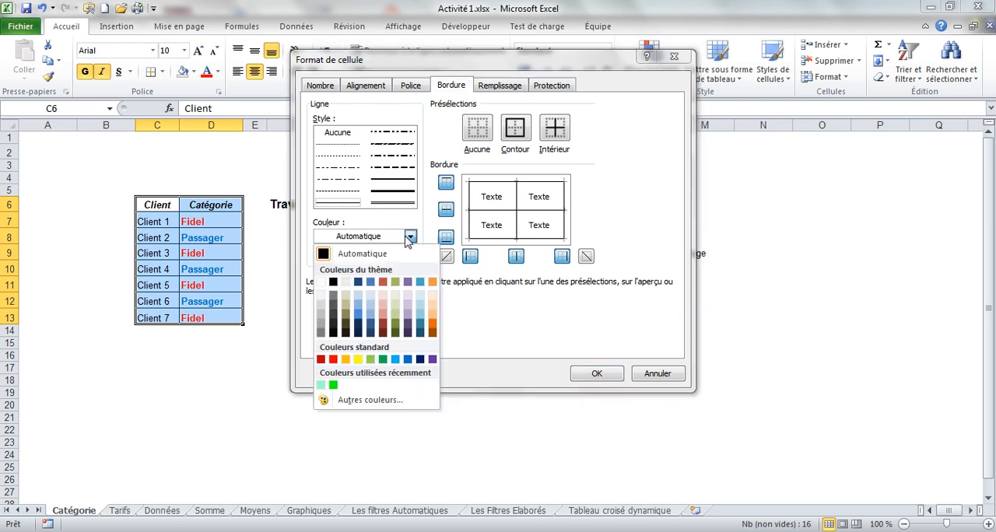
left_click(333, 359)
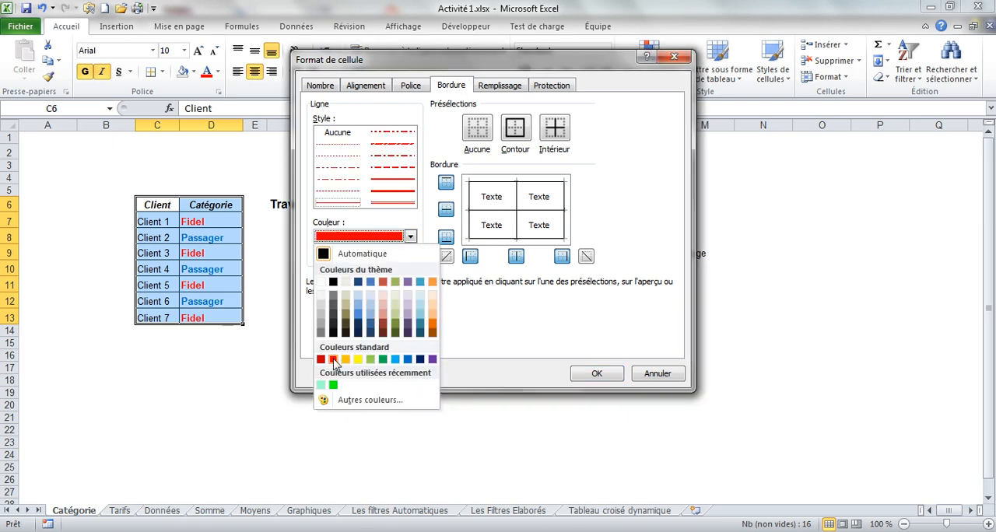
left_click(520, 134)
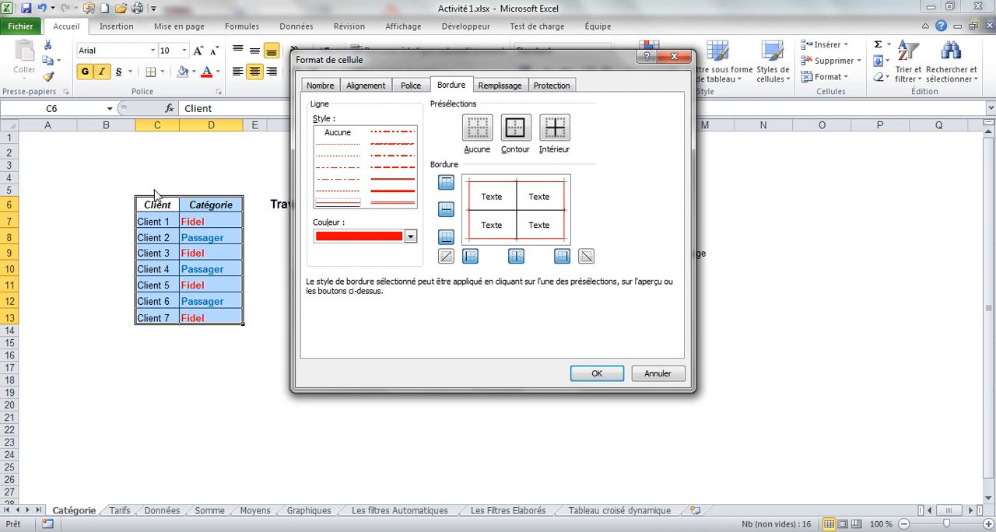
left_click(558, 135)
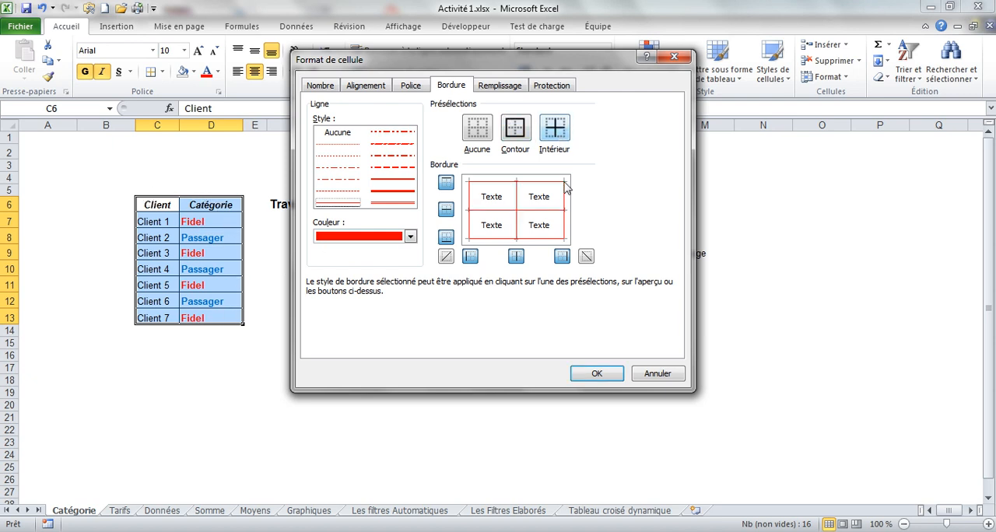
left_click(599, 372)
left_click(436, 368)
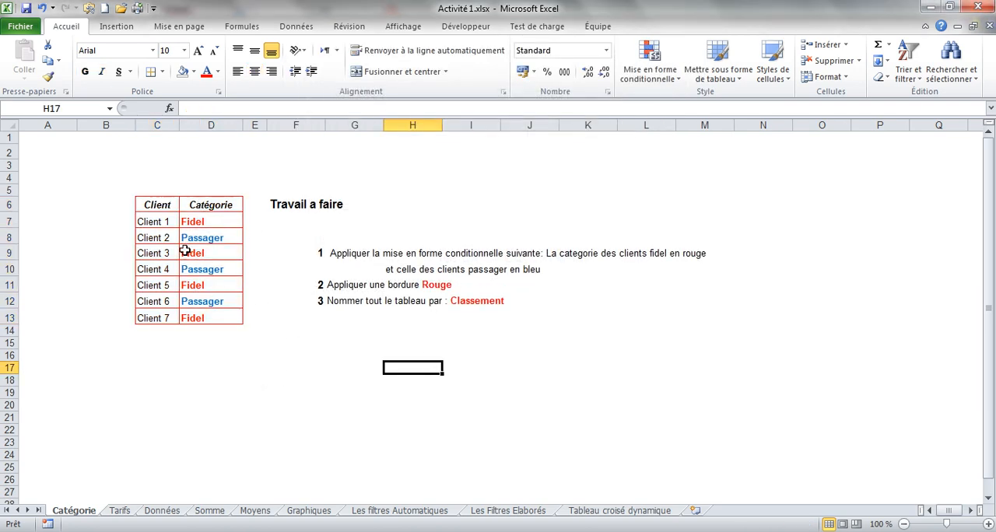
Name the whole table range C6:D13 Classement.
left_click_drag(156, 205, 204, 316)
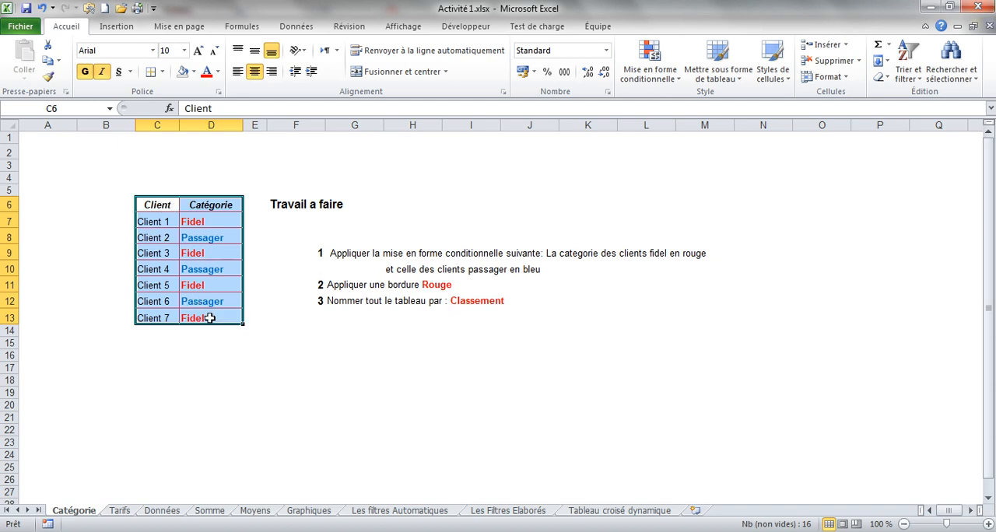
left_click_drag(162, 209, 205, 316)
left_click(71, 108)
key("BackSpace")
key("Return")
left_click(102, 249)
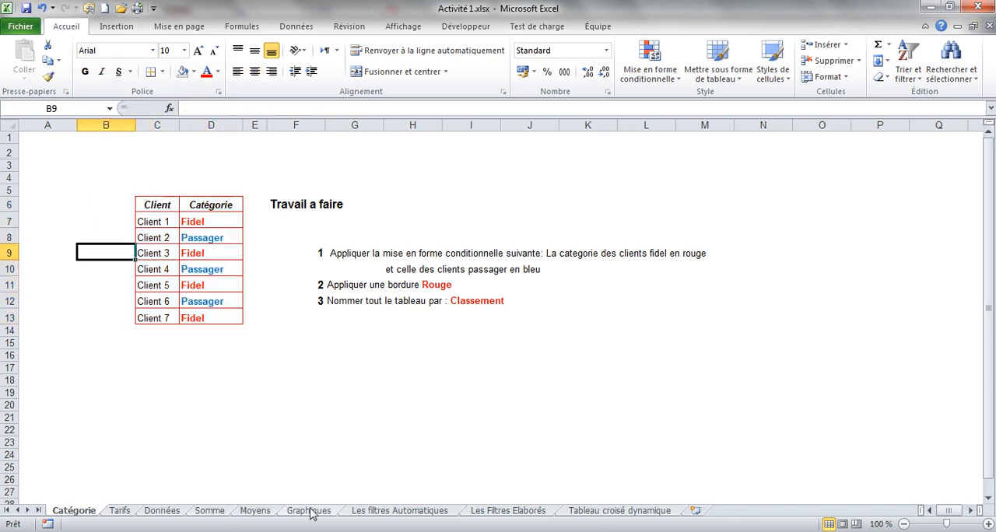
Check the Classement name by jumping to its range from the Moyens sheet.
left_click(210, 510)
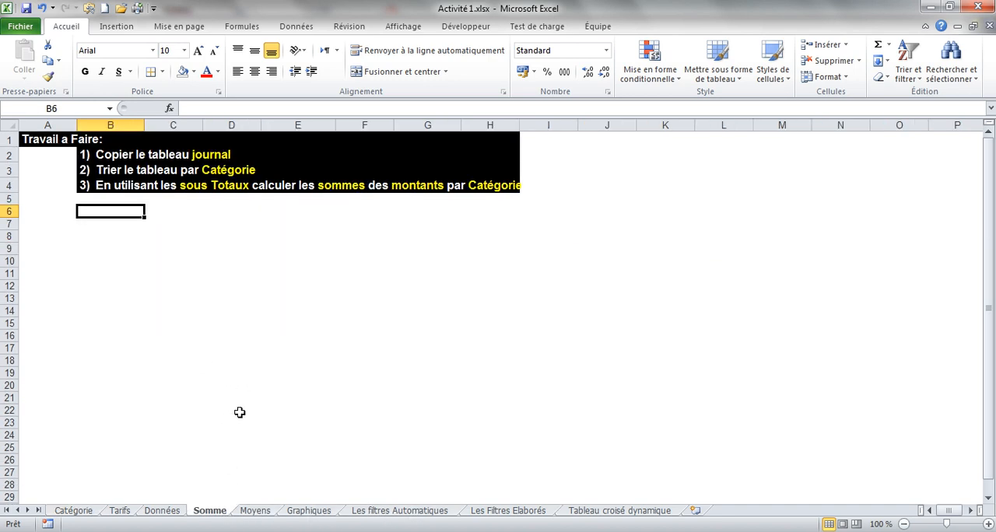
left_click(73, 511)
left_click_drag(159, 205, 203, 317)
left_click(203, 406)
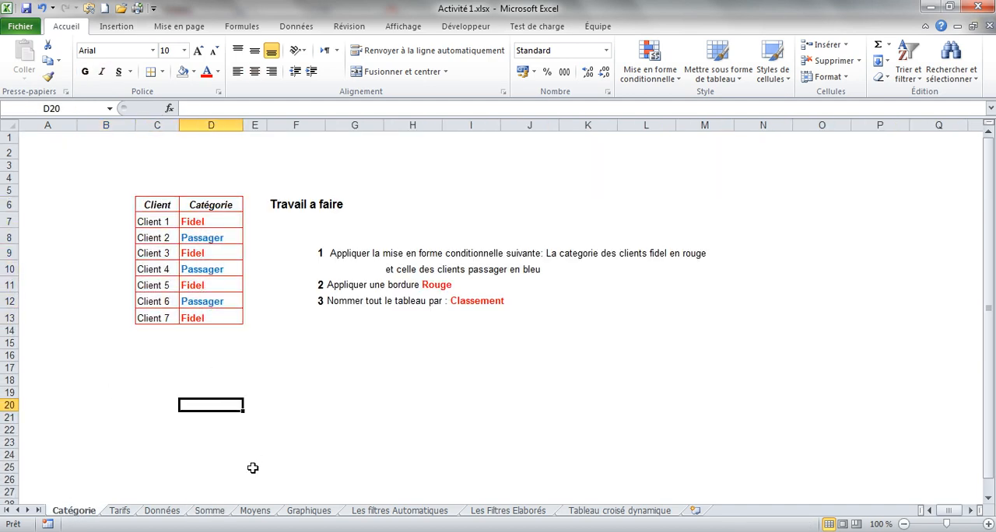
left_click(255, 511)
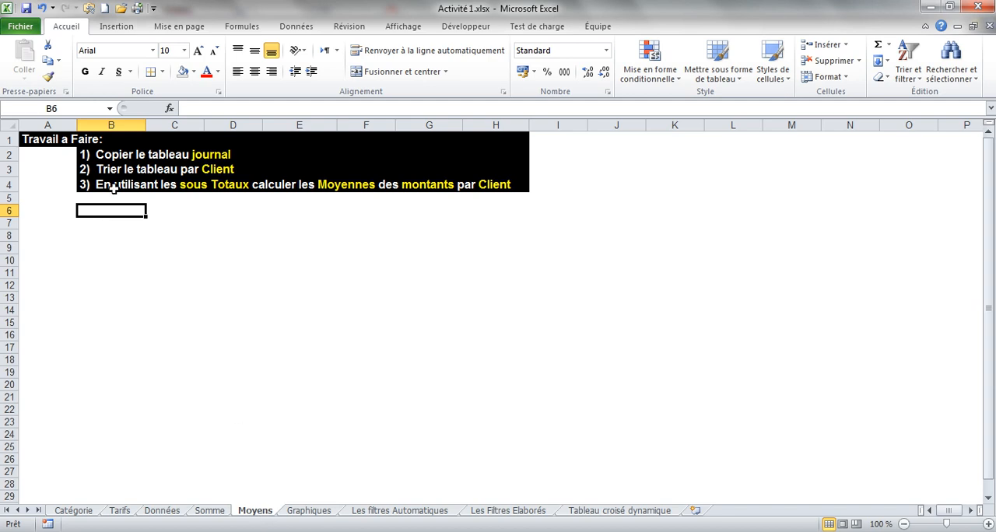
left_click(109, 109)
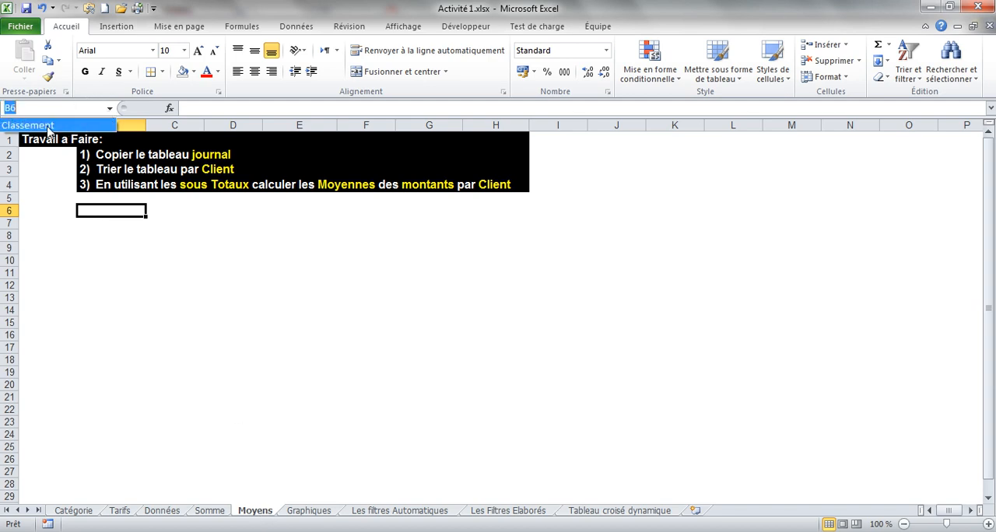
left_click(48, 130)
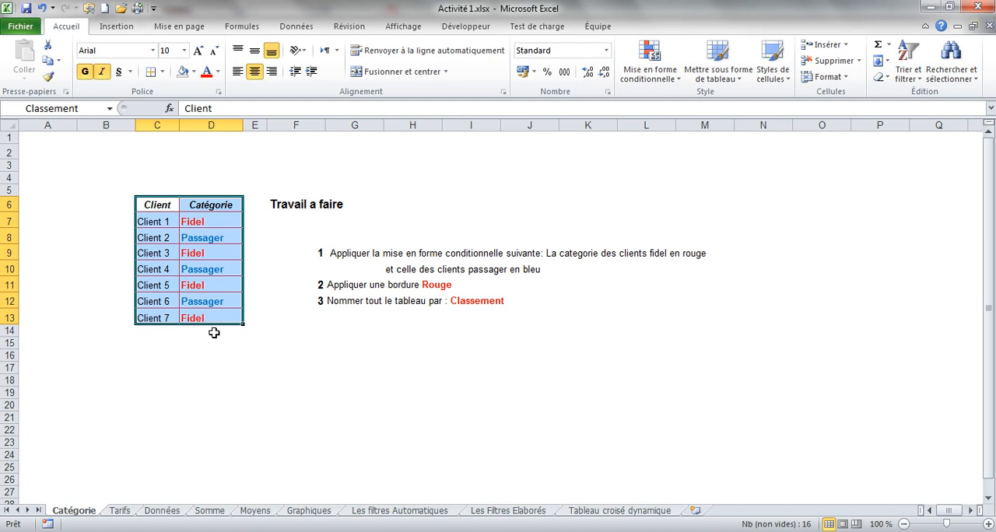
left_click(207, 364)
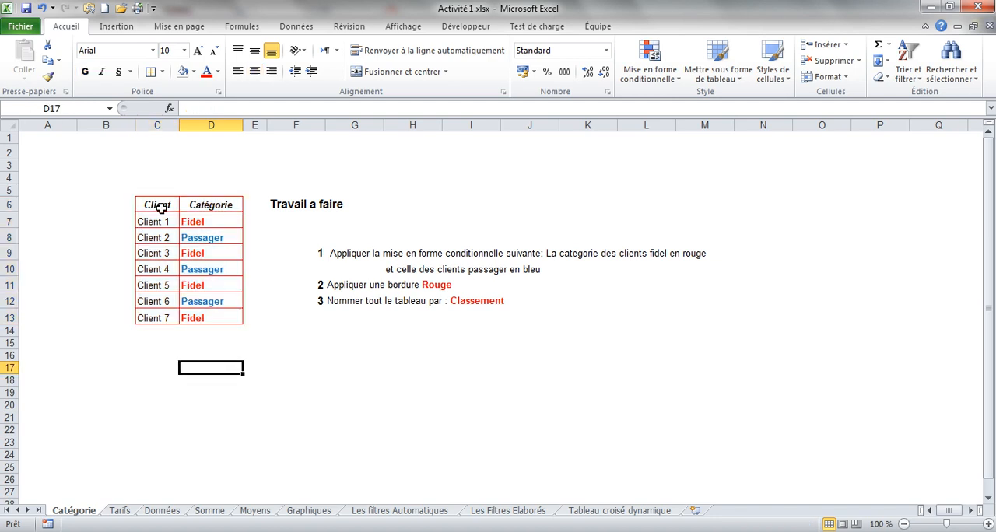
Select the table C6:D13 and view its defined name in the Name Manager (Gestionnaire de noms).
left_click_drag(159, 207, 200, 317)
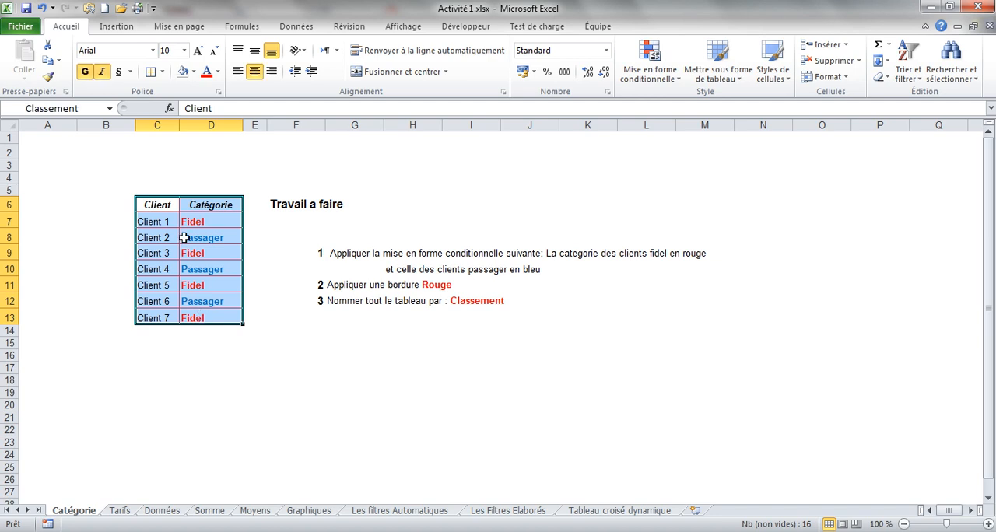
left_click(89, 107)
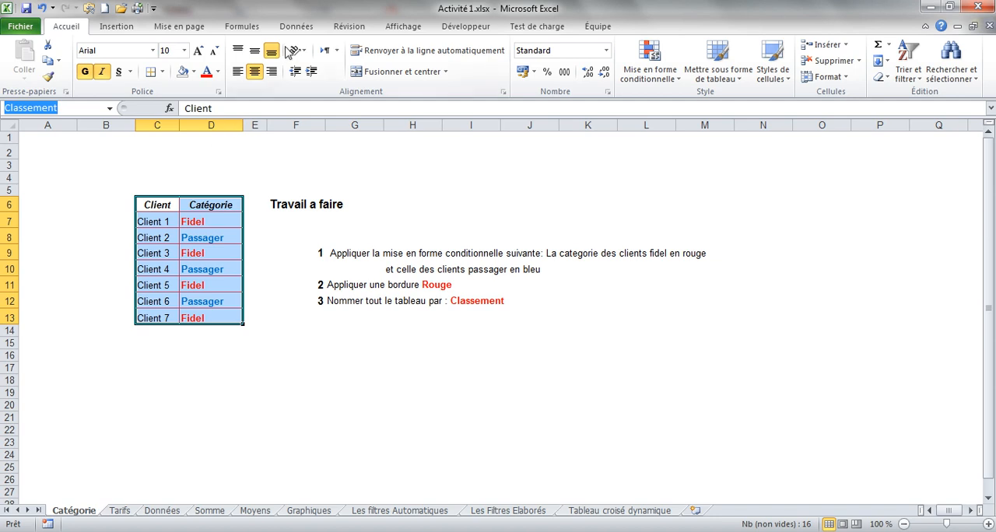
left_click(242, 26)
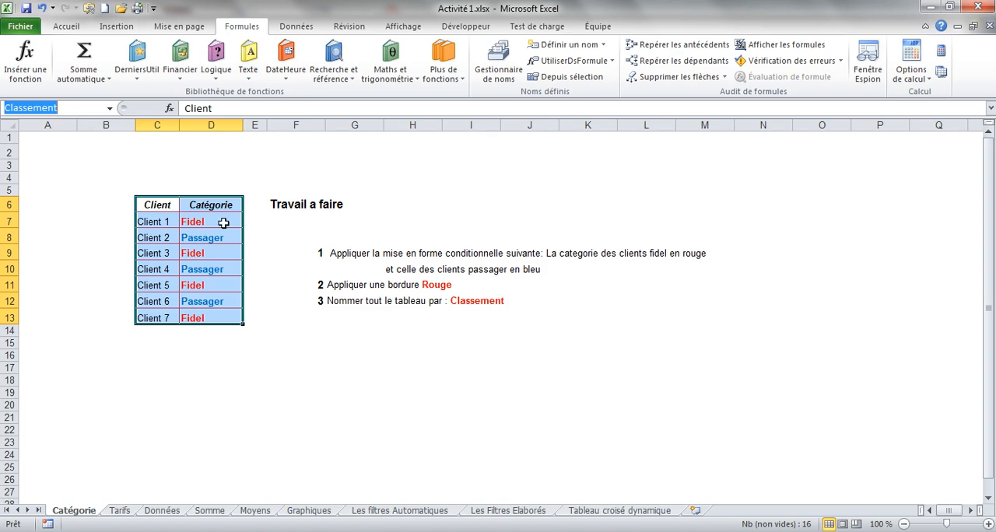
left_click(499, 64)
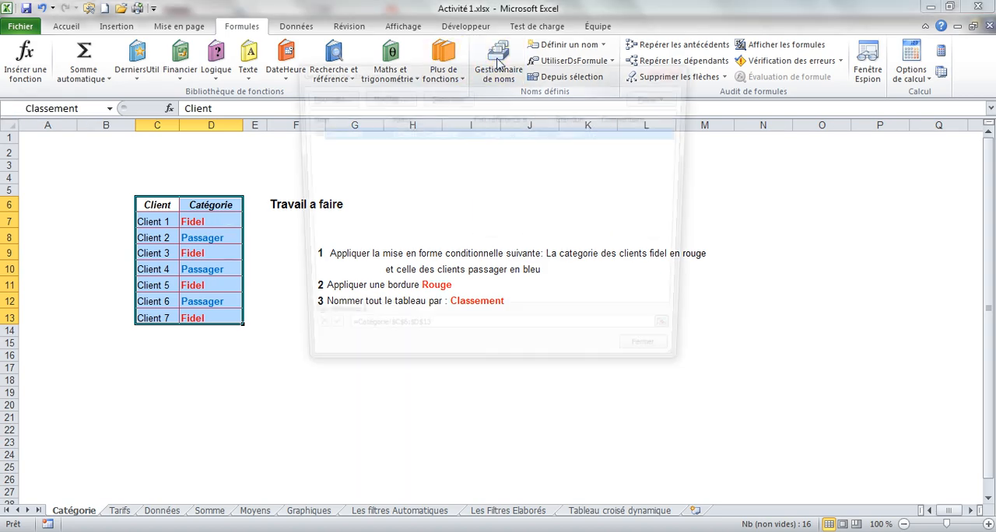
left_click(677, 69)
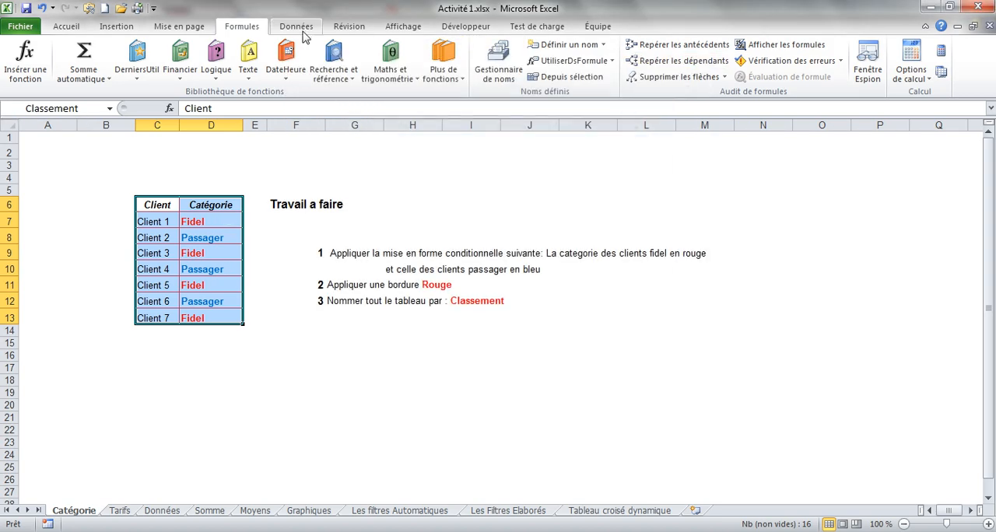
Delete the defined name Classement in the Name Manager and check the list of available names.
left_click(490, 55)
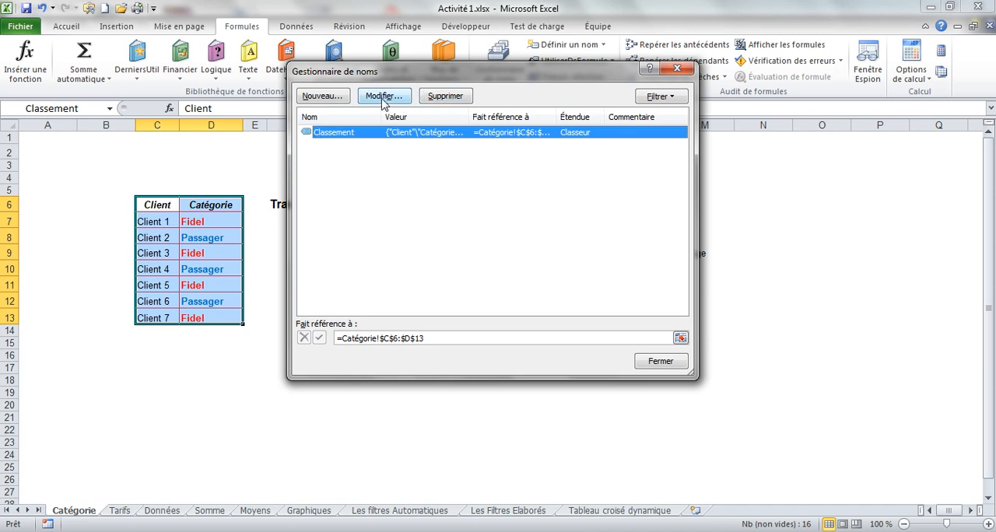
left_click(449, 96)
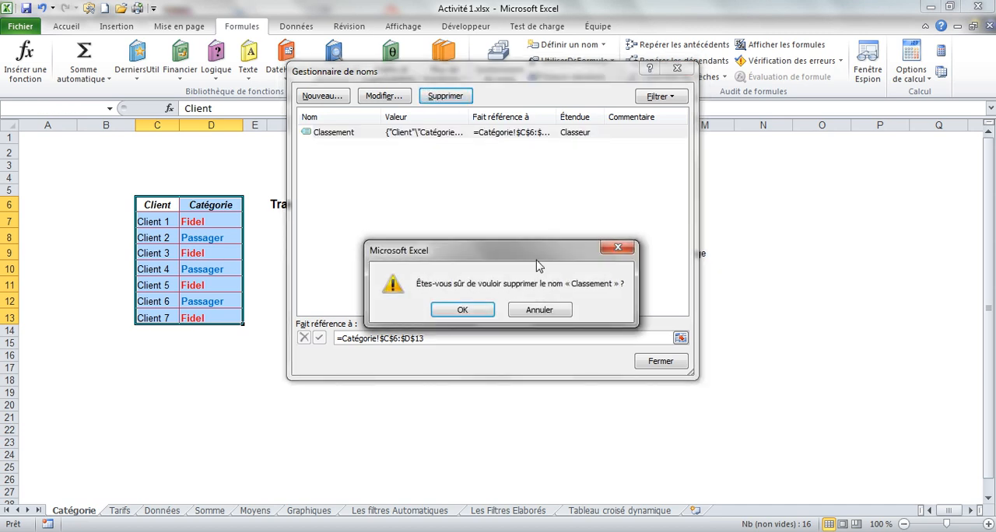
left_click(464, 309)
left_click(654, 362)
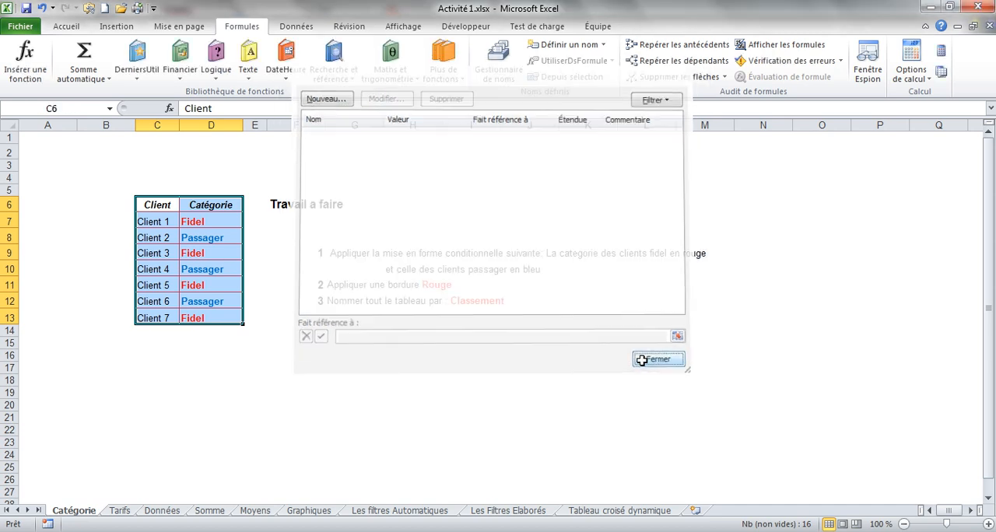
left_click(110, 110)
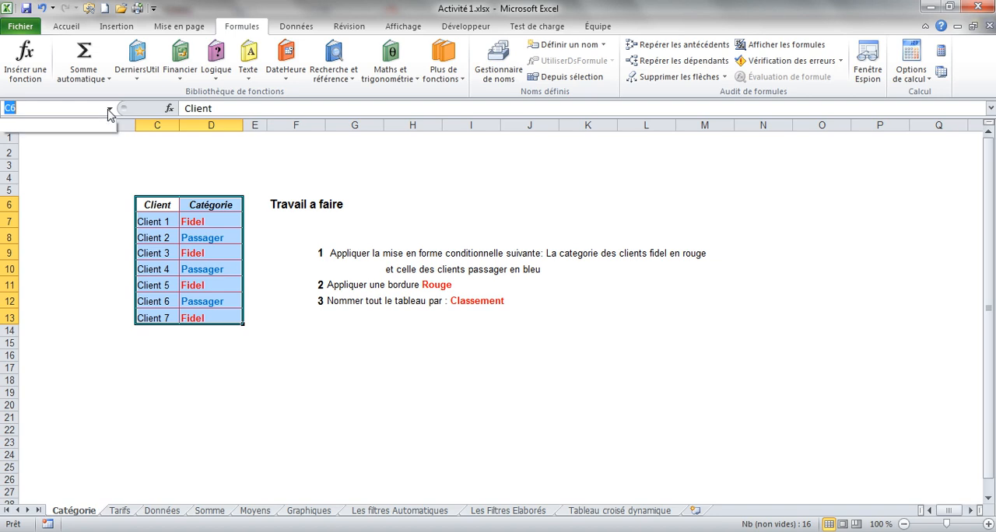
left_click(110, 110)
left_click(89, 336)
Name the whole table range C6:D13 Classement again and save the workbook.
left_click_drag(156, 204, 207, 321)
left_click(77, 104)
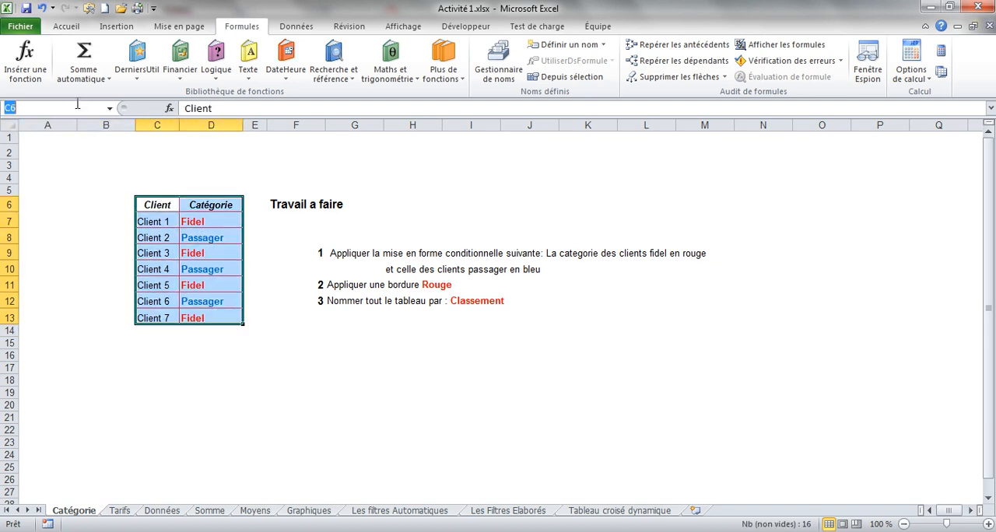
type("C")
key("Return")
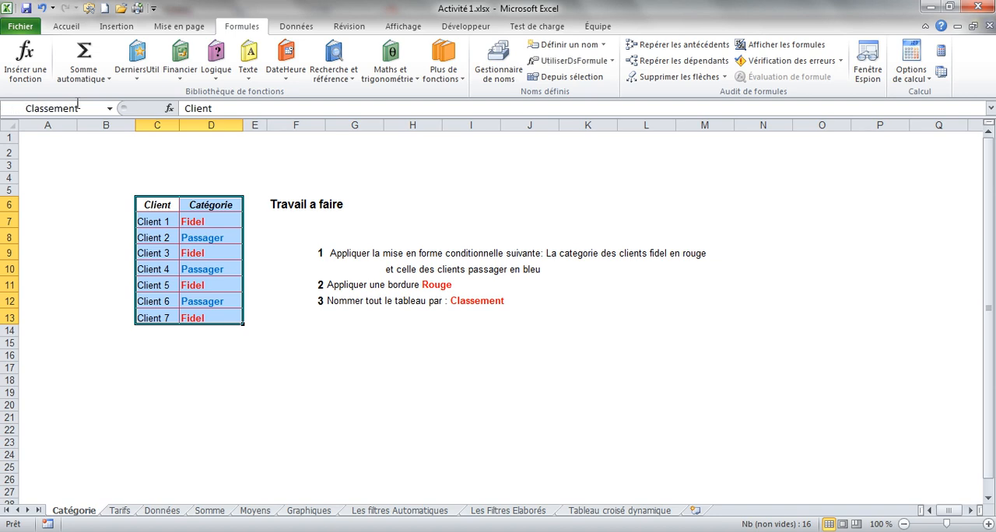
left_click(173, 379)
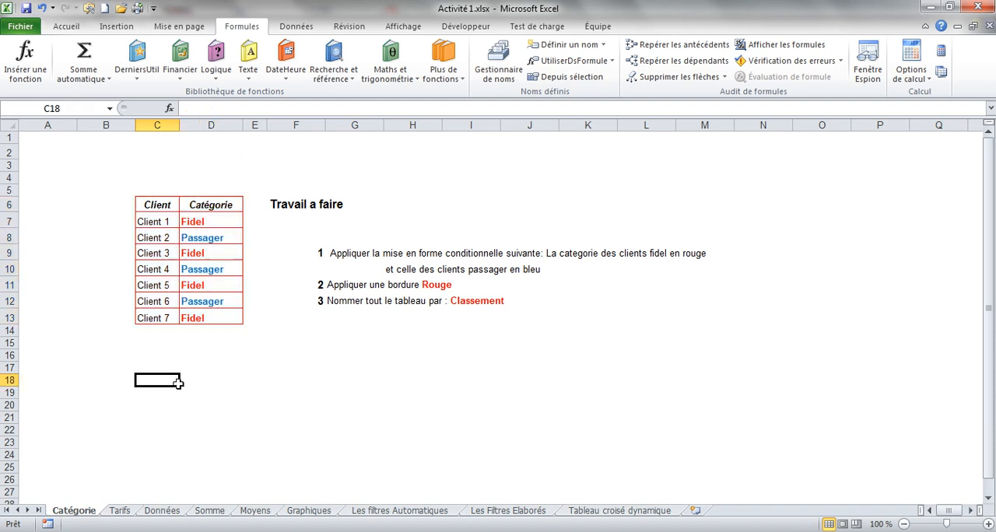
key("ctrl+s")
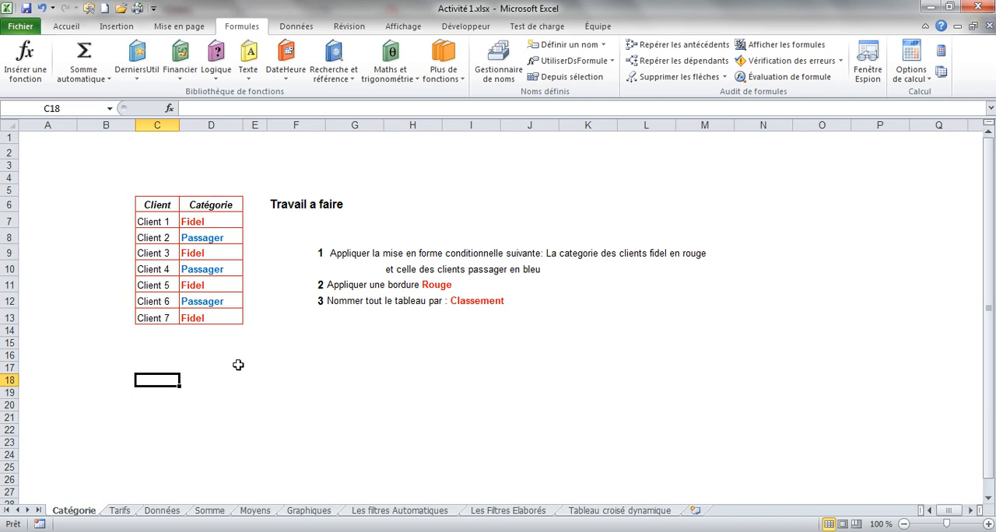
On the Tarifs sheet, open the conditional formatting rules manager for the prices in D7:D10.
left_click(119, 511)
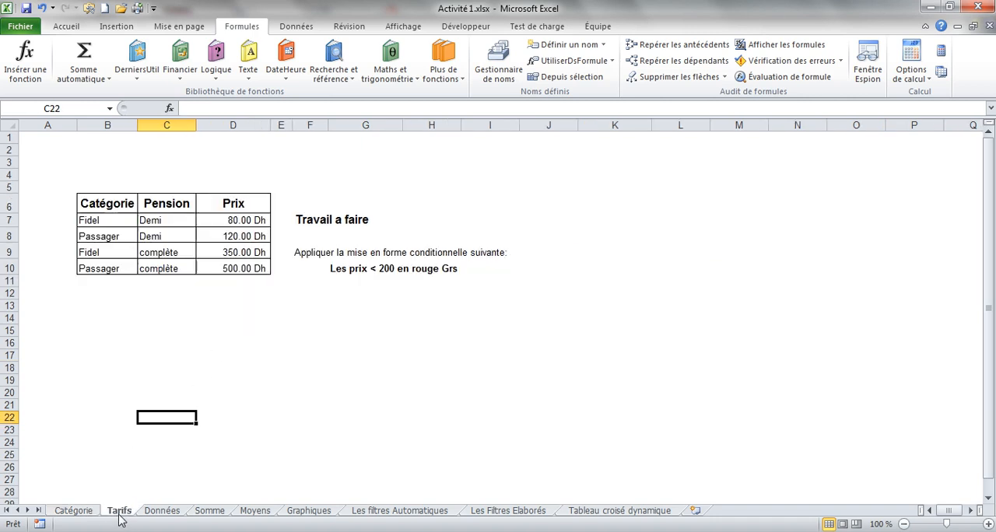
left_click(128, 320)
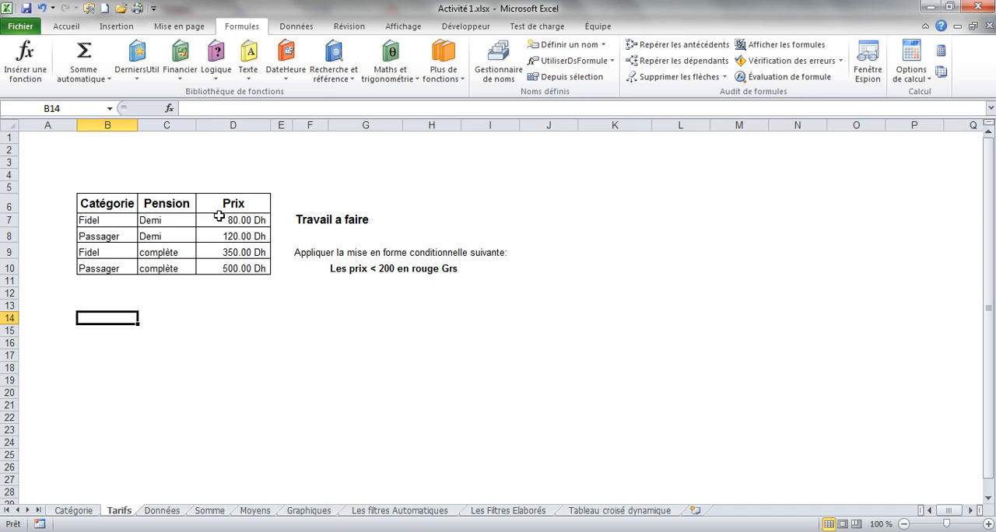
left_click_drag(212, 222, 234, 268)
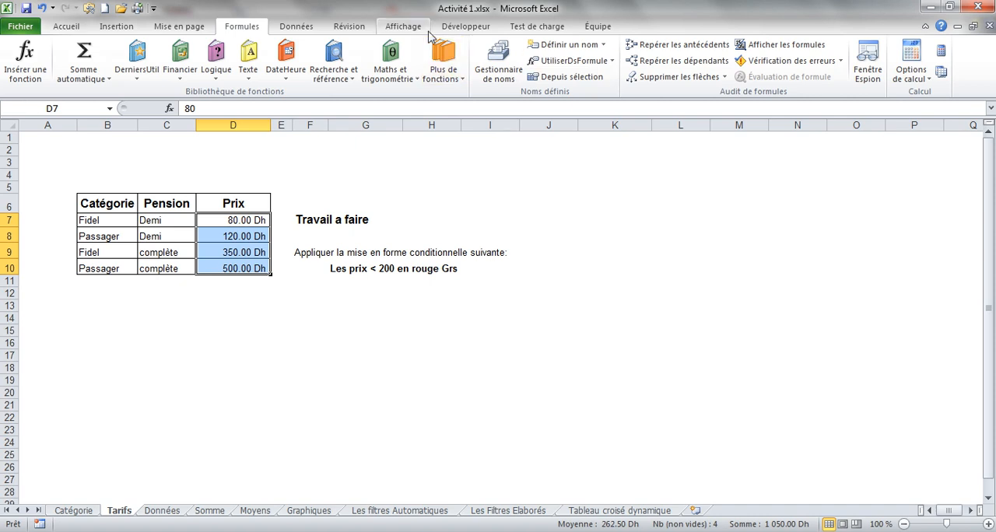
left_click(75, 31)
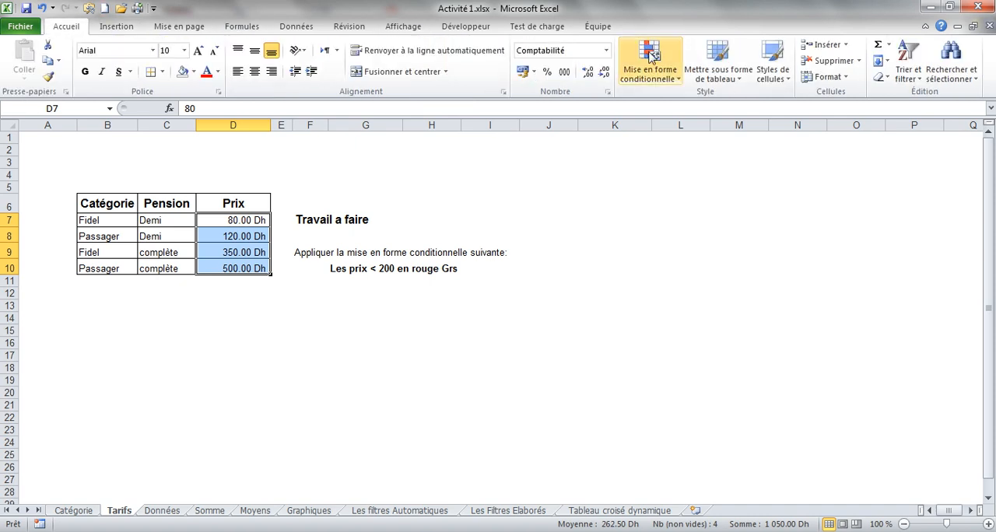
left_click(653, 74)
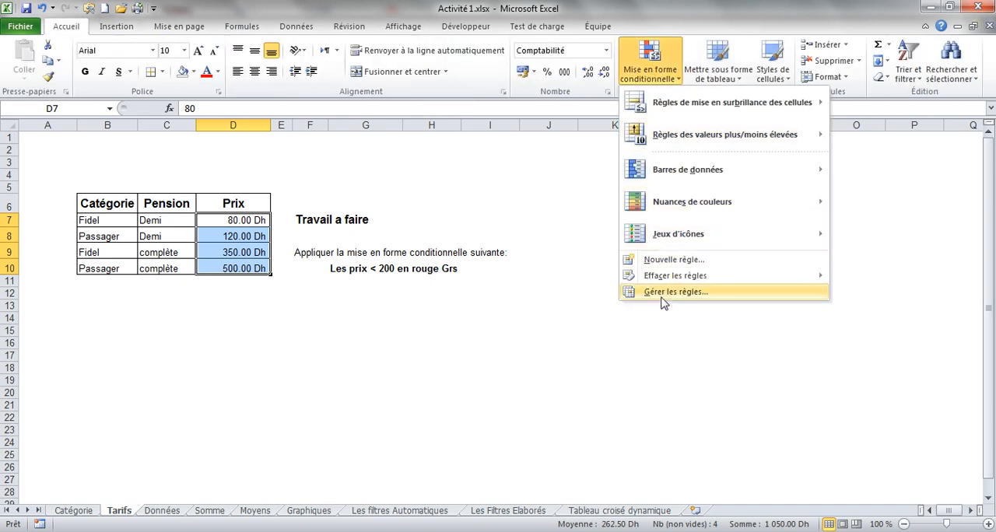
left_click(667, 291)
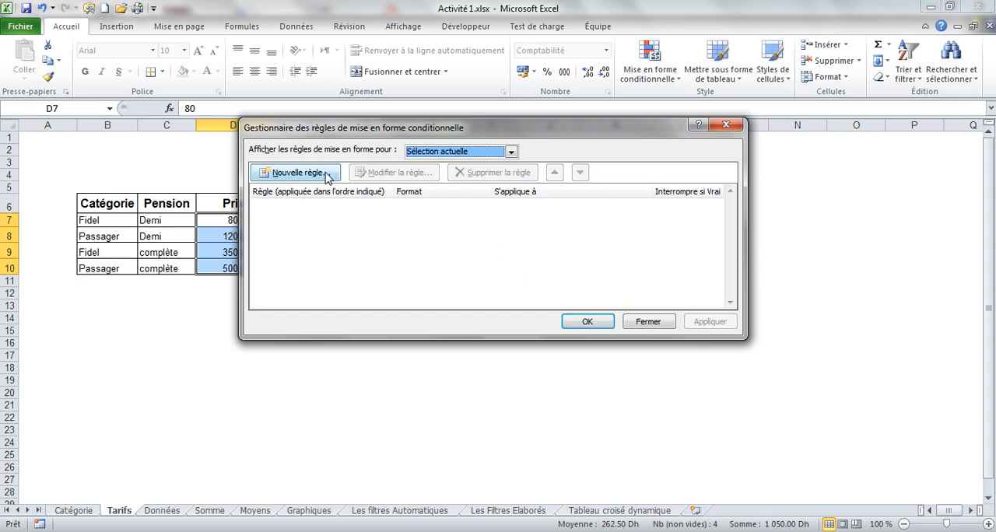
left_click_drag(333, 138, 300, 308)
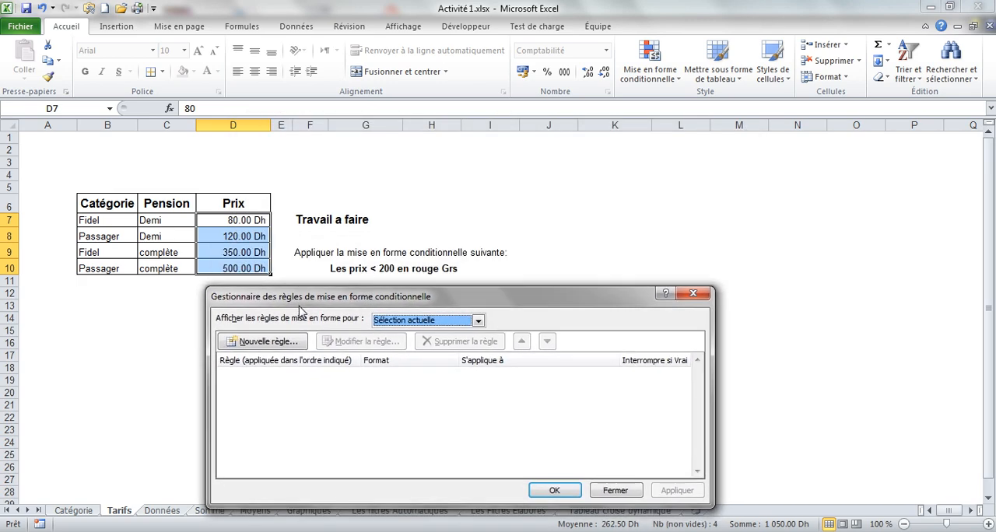
Create a rule that formats only cells whose value is less than (inférieure à) 200.
left_click(265, 343)
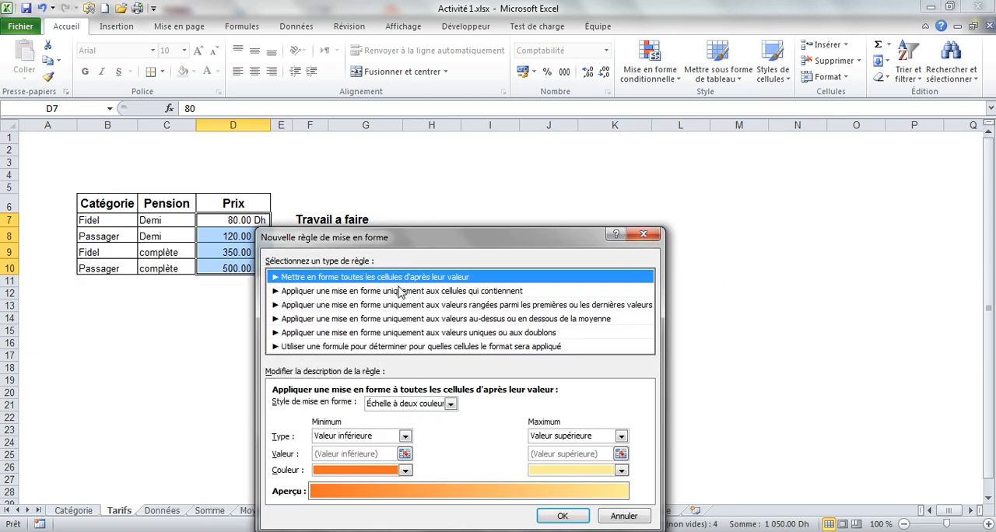
left_click(400, 291)
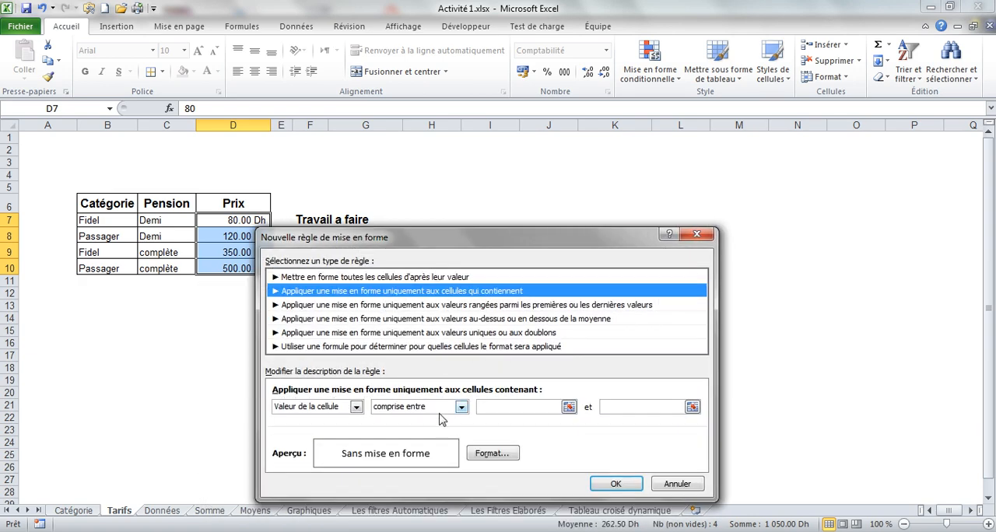
left_click(460, 408)
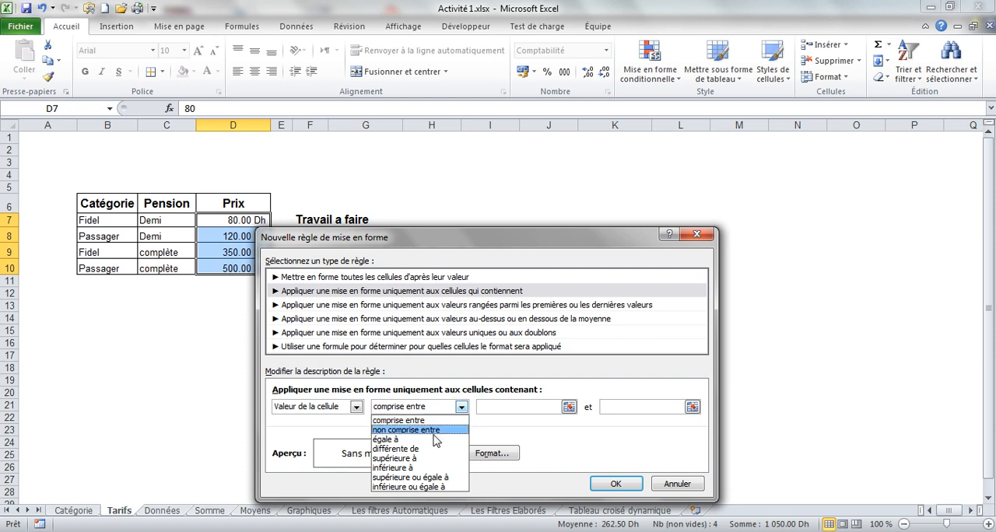
left_click(424, 469)
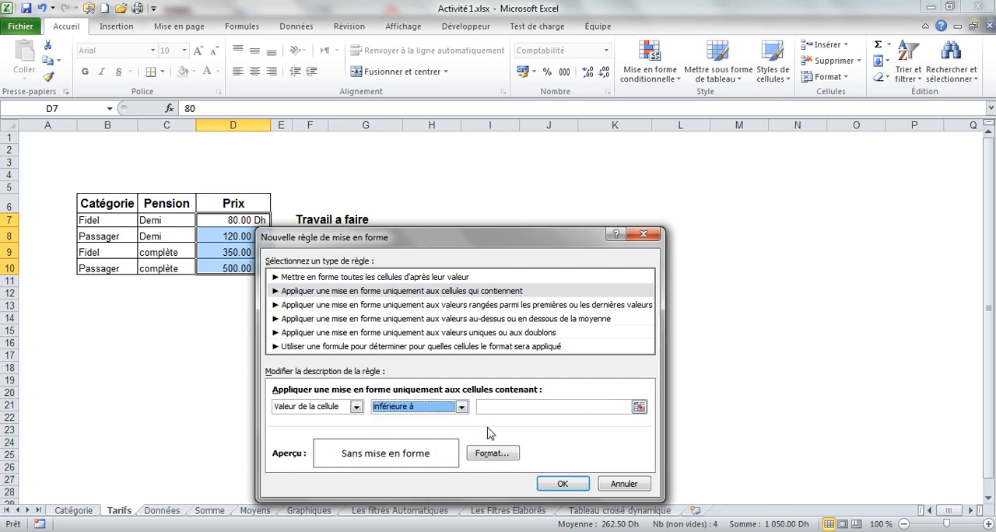
left_click(504, 408)
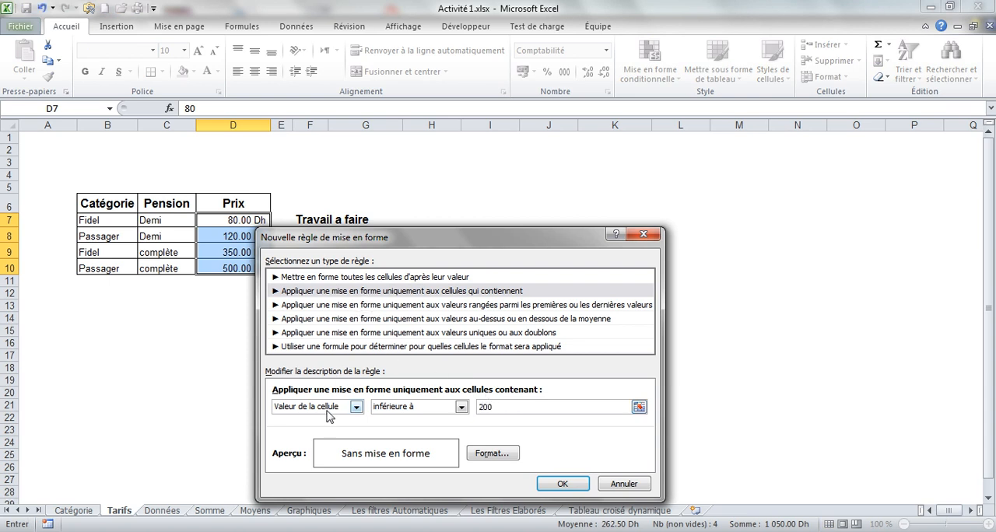
Give the rule a bold (Gras) red font and apply it to the selected prices.
left_click(488, 455)
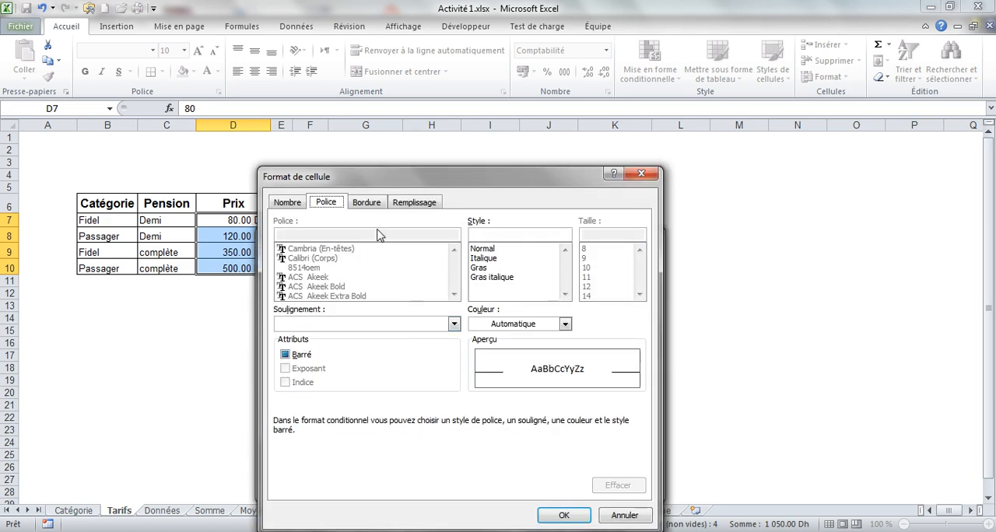
left_click(493, 325)
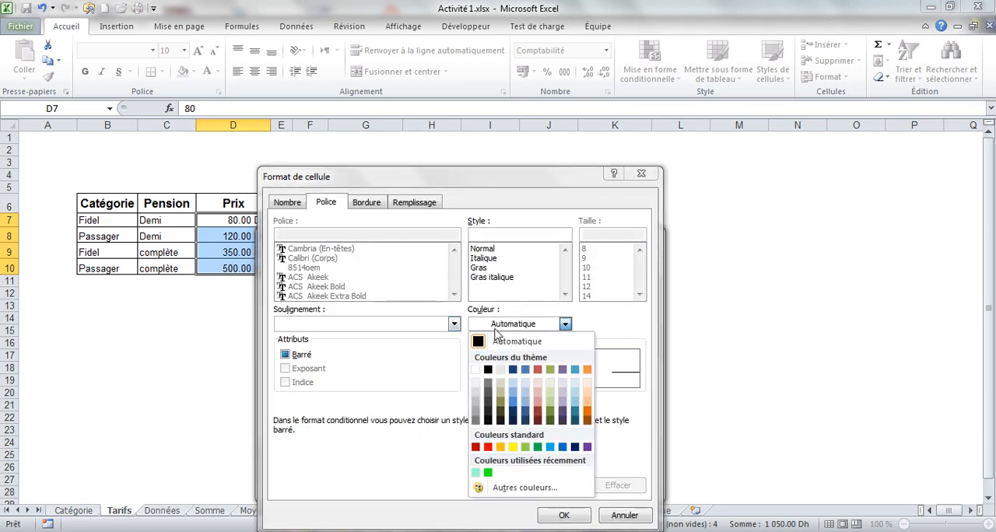
left_click(489, 446)
left_click(488, 274)
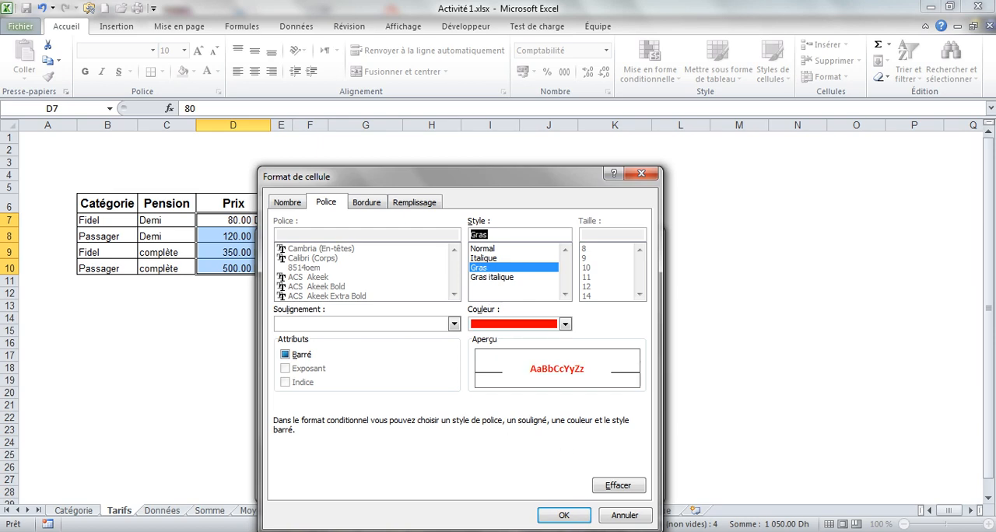
left_click(565, 516)
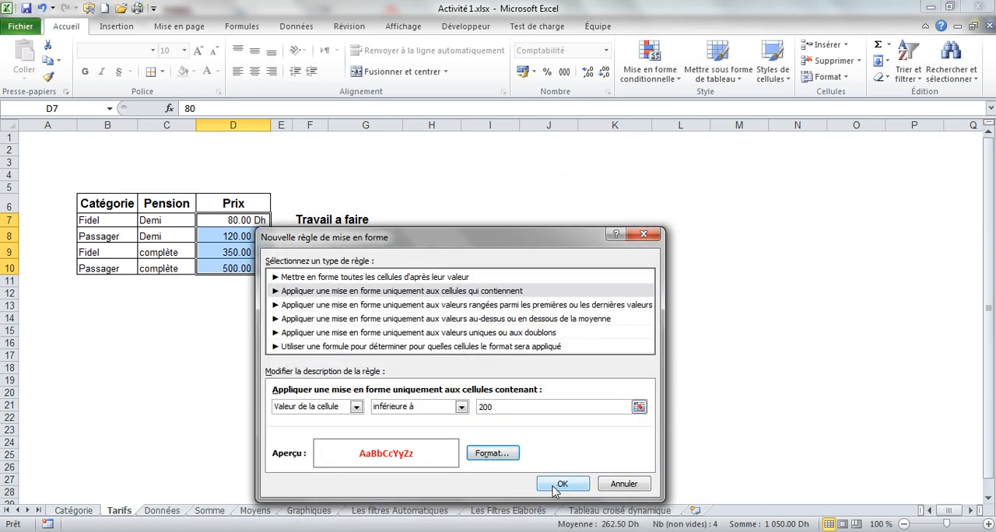
left_click_drag(471, 241, 469, 291)
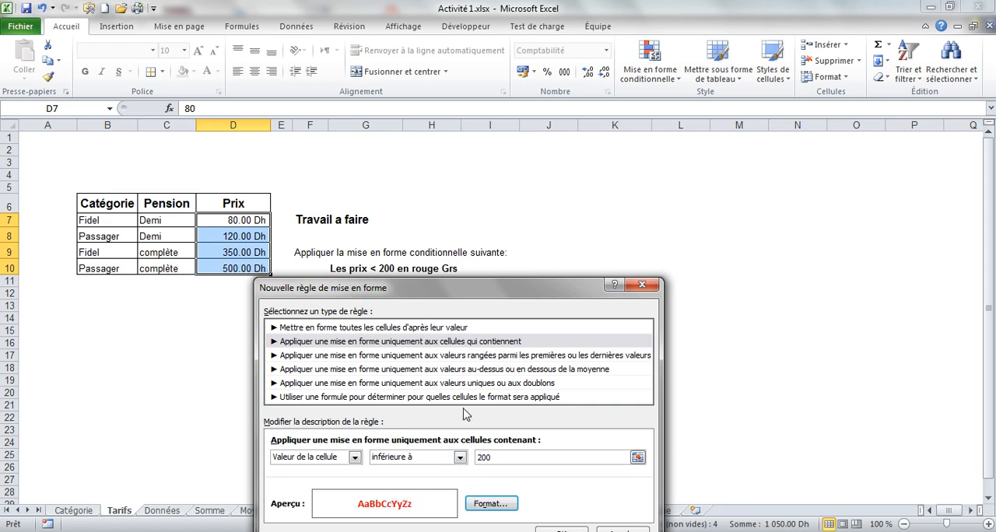
left_click(544, 529)
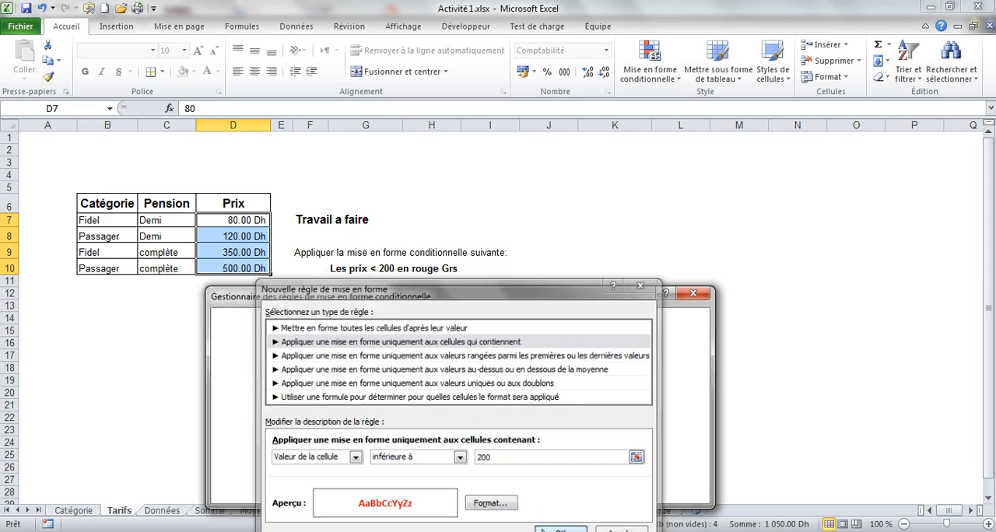
left_click(554, 493)
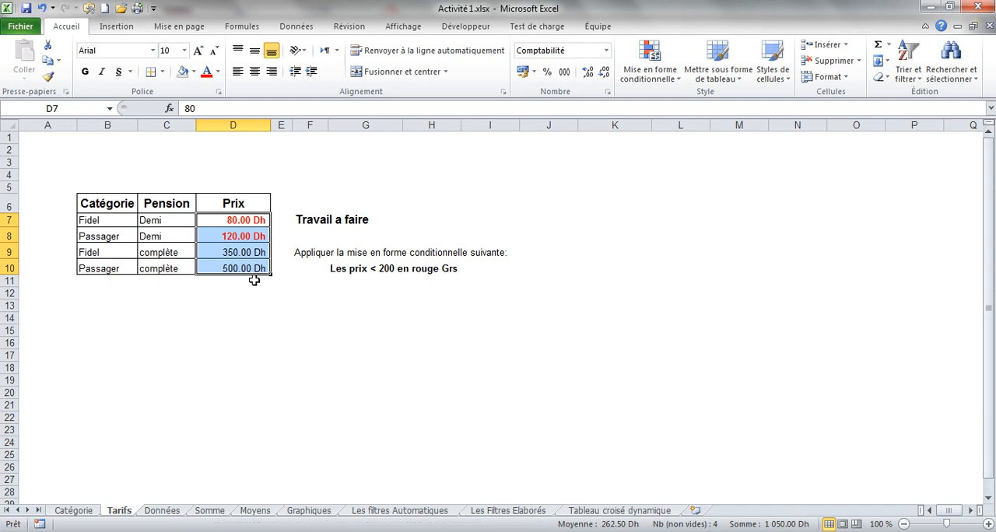
Examine the Données sheet's tasks and its client, duration, category and pension columns, referring back to the client list on the Catégorie sheet.
left_click(162, 512)
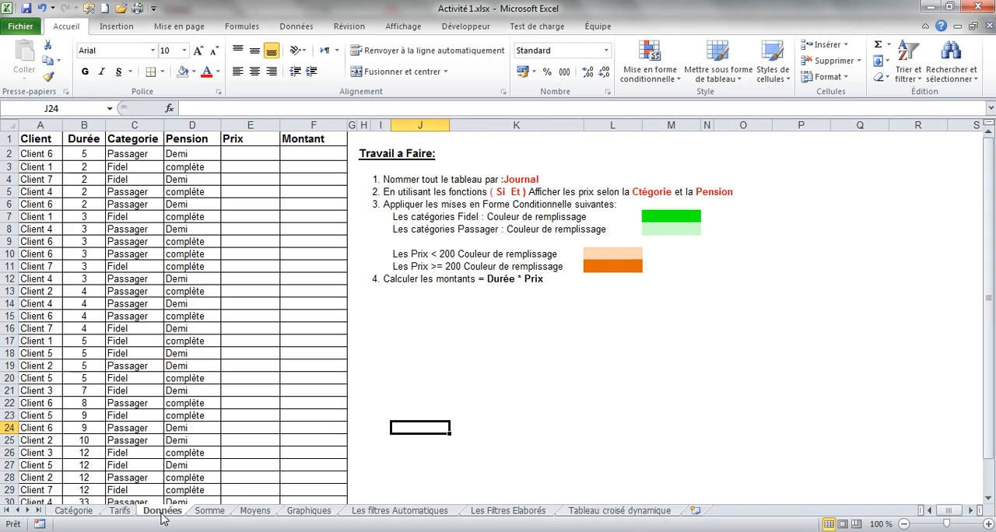
left_click(421, 380)
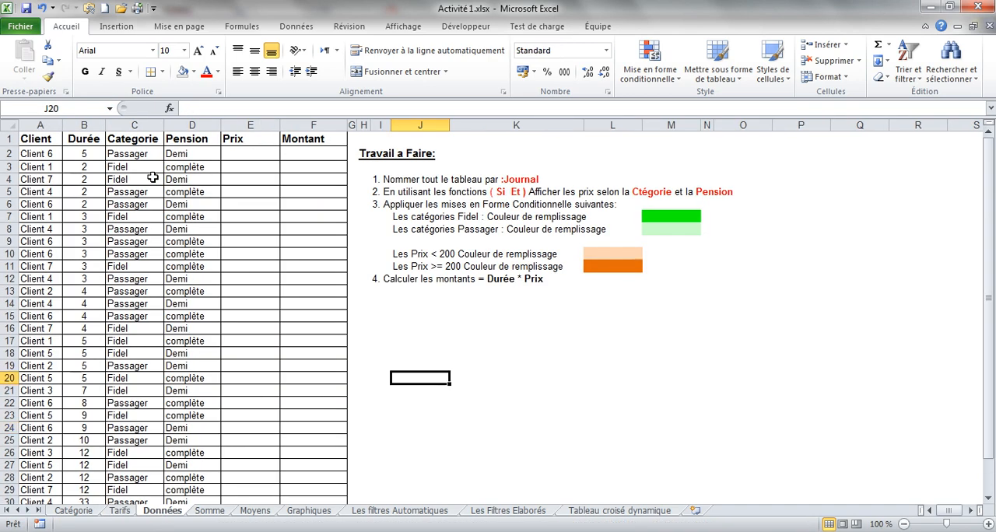
left_click(47, 138)
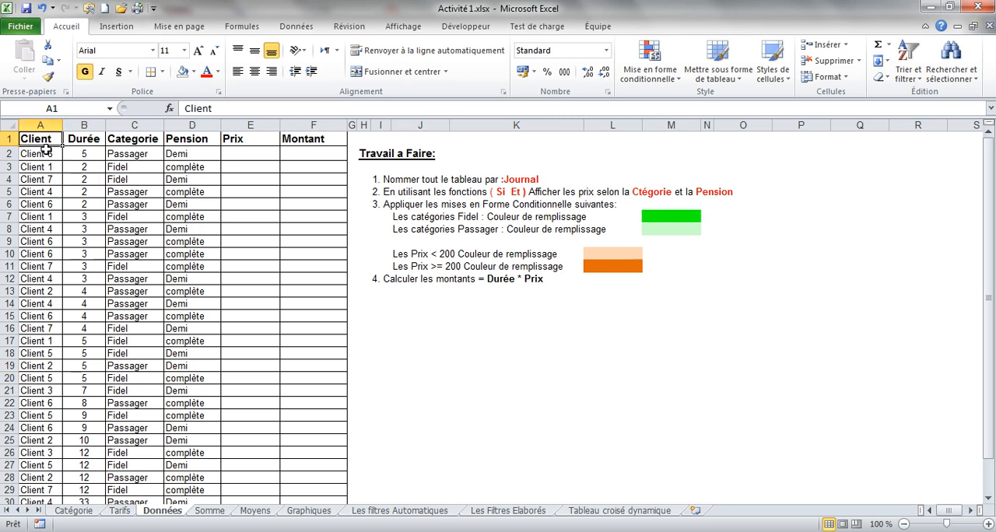
left_click_drag(43, 153, 42, 378)
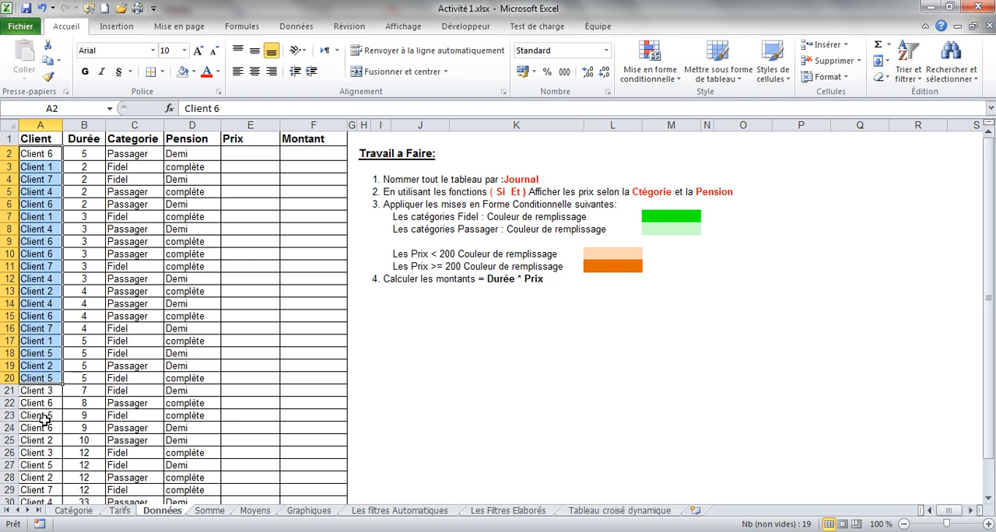
left_click_drag(39, 153, 41, 316)
left_click(72, 511)
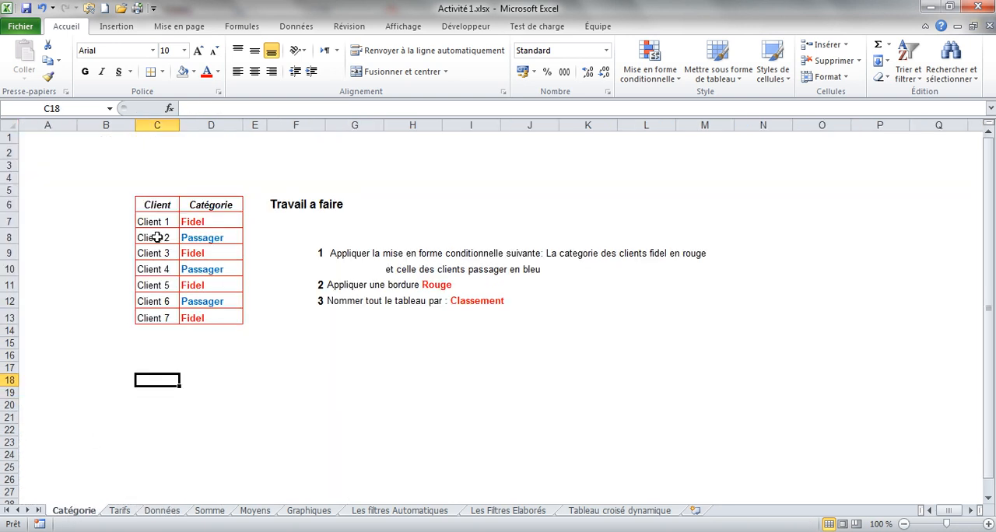
left_click(162, 511)
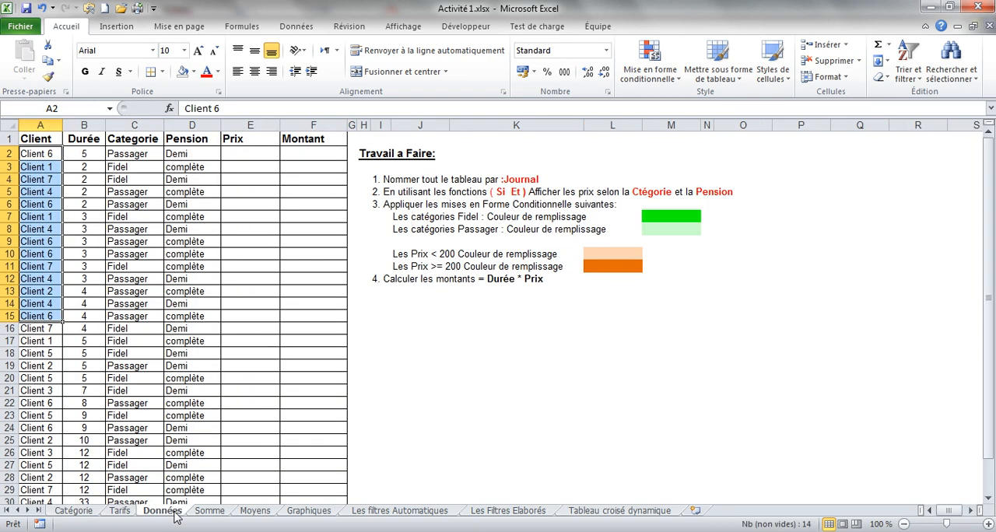
left_click(43, 153)
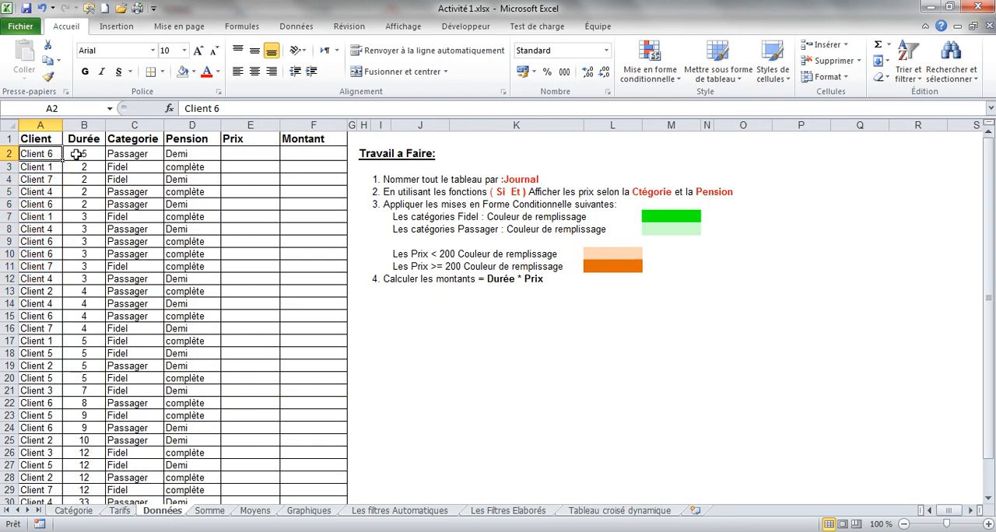
left_click(76, 154)
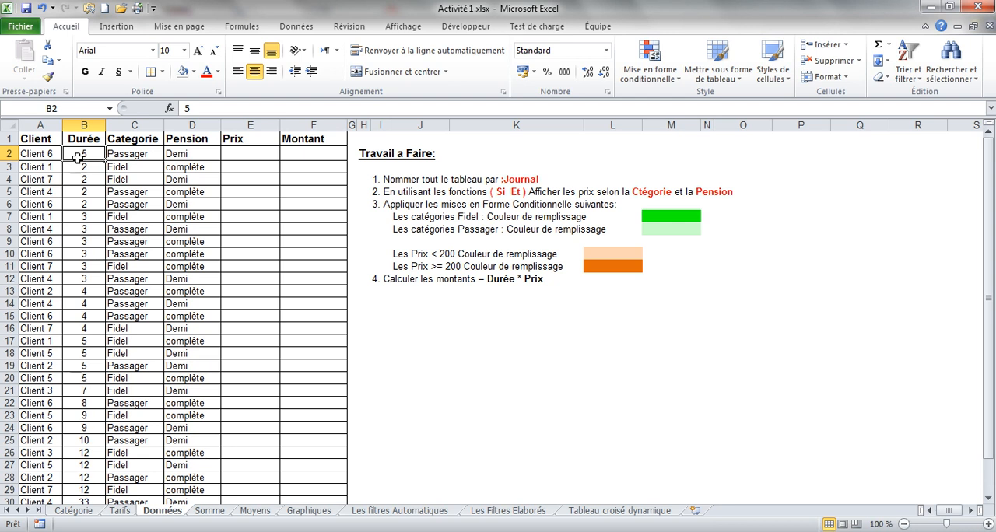
left_click(131, 152)
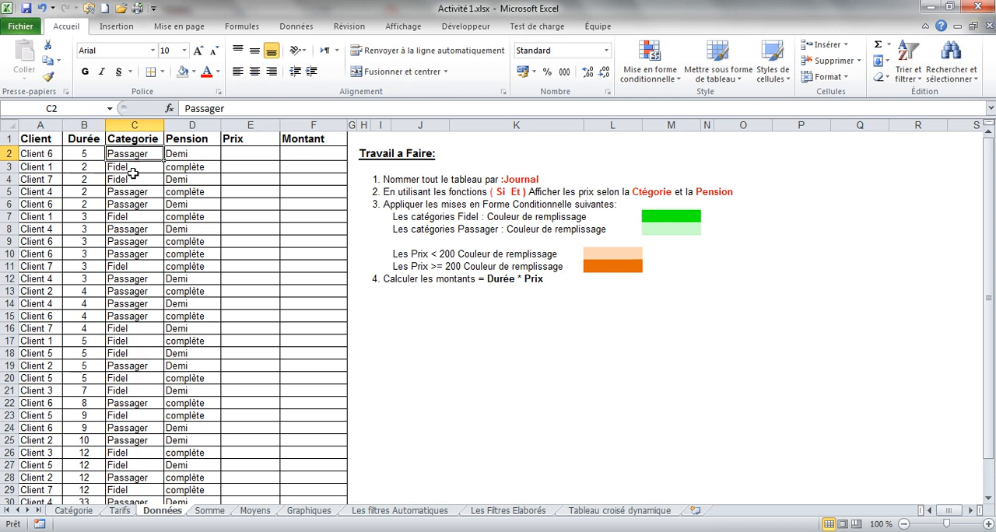
left_click(200, 150)
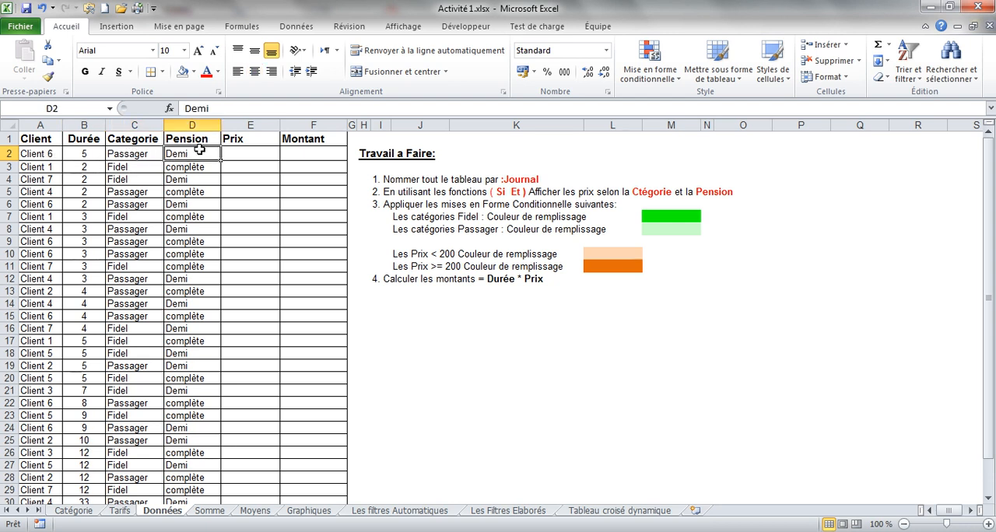
left_click(86, 153)
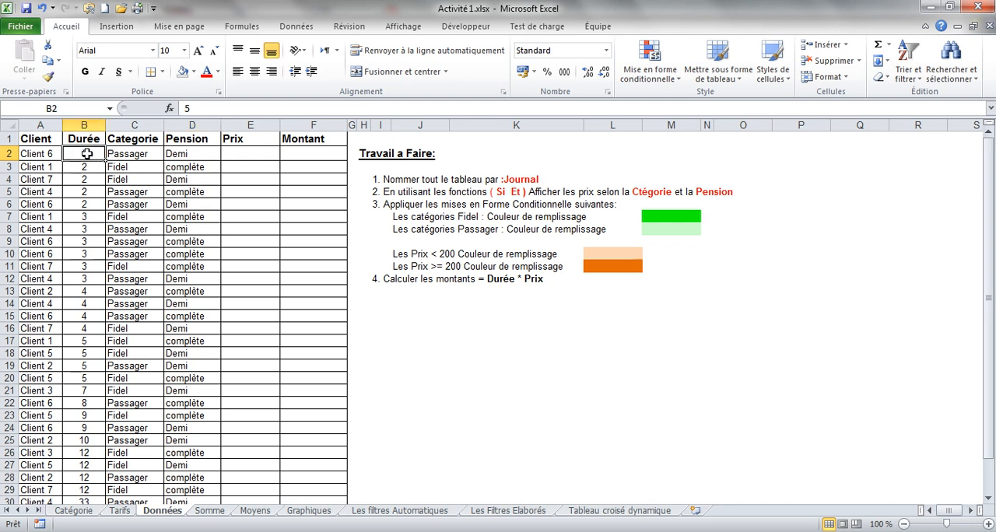
left_click(177, 154)
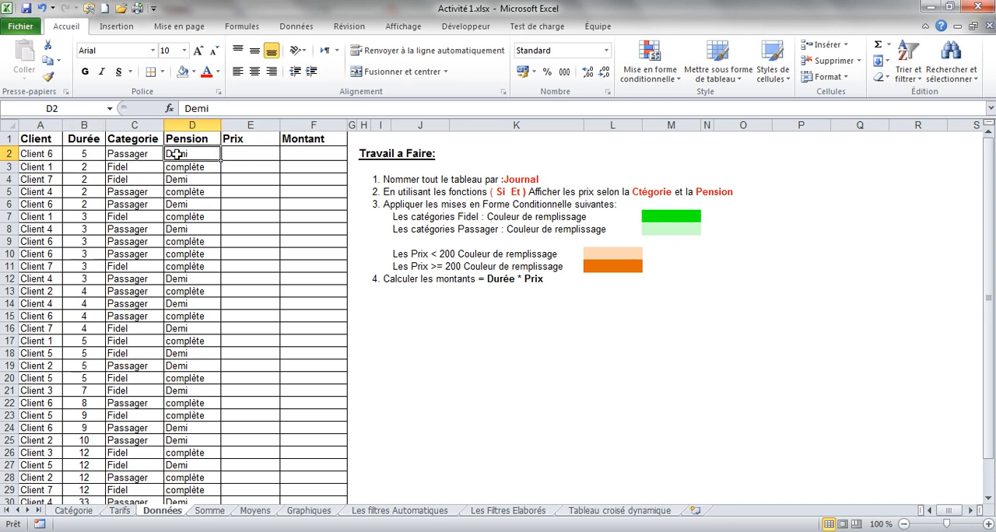
Examine the category and pension combinations of the first three client rows on the Données sheet.
left_click(124, 167)
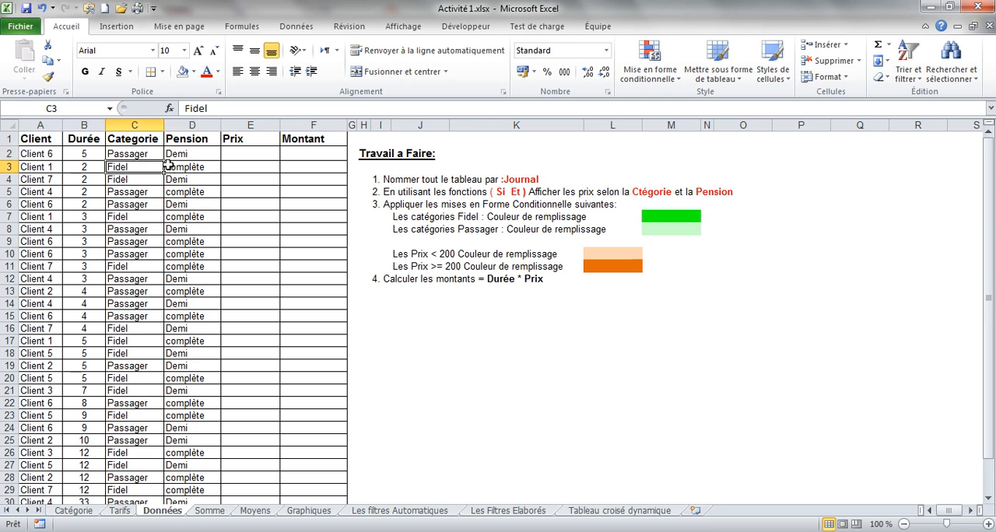
left_click(177, 170)
left_click(122, 179)
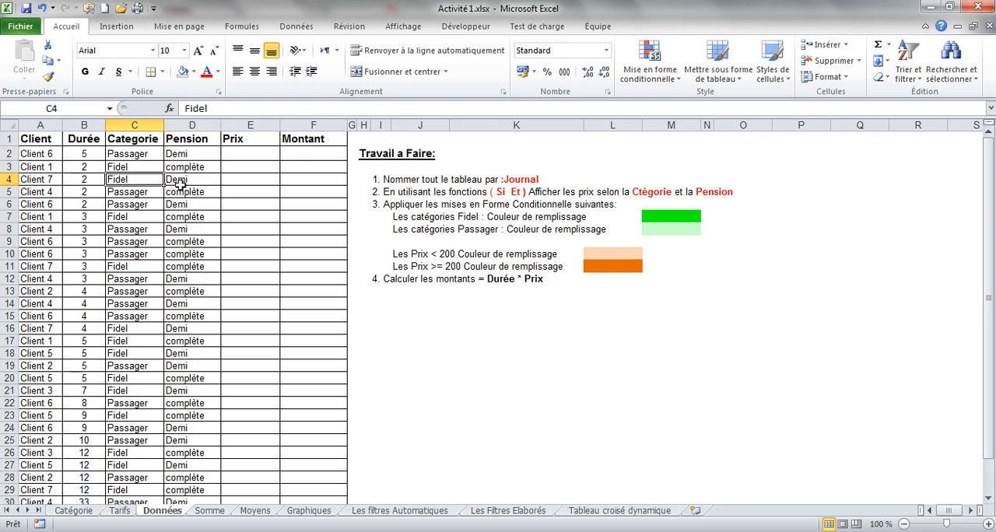
left_click(179, 182)
left_click(128, 155)
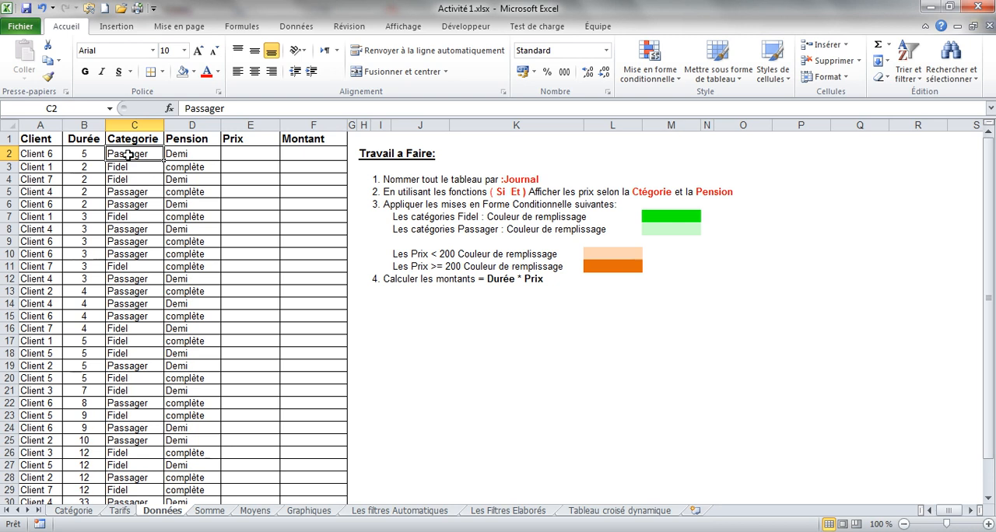
left_click(183, 152)
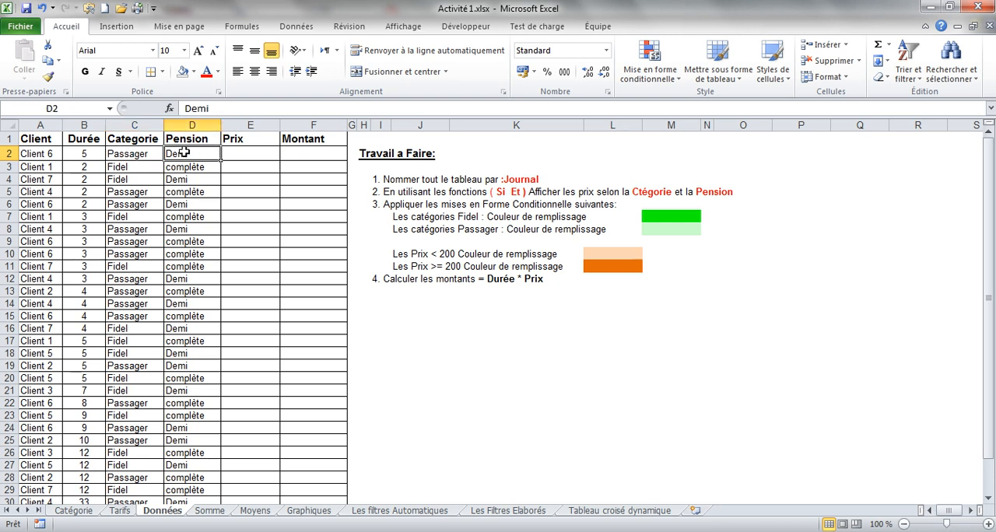
Name the whole Données table, headers included (A1:F31), as Journal.
left_click(487, 179)
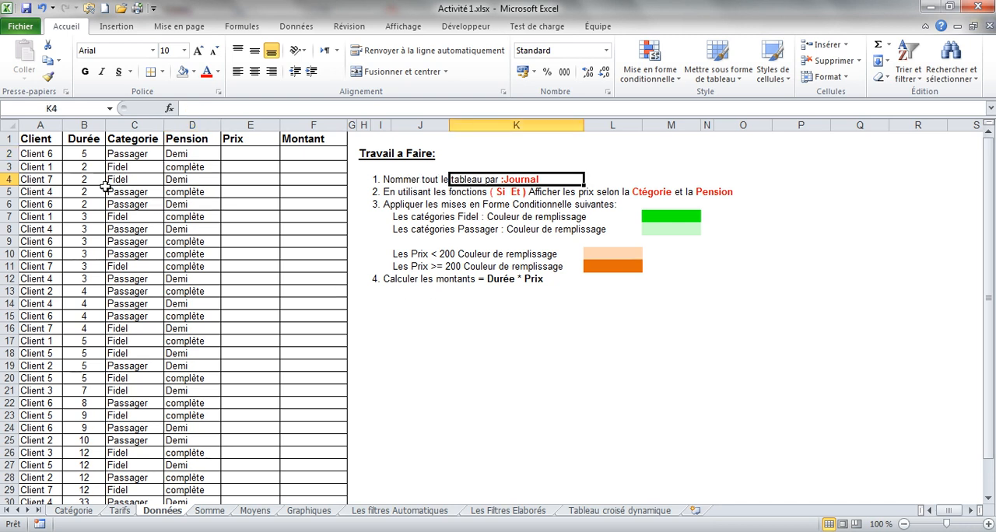
left_click_drag(49, 140, 309, 486)
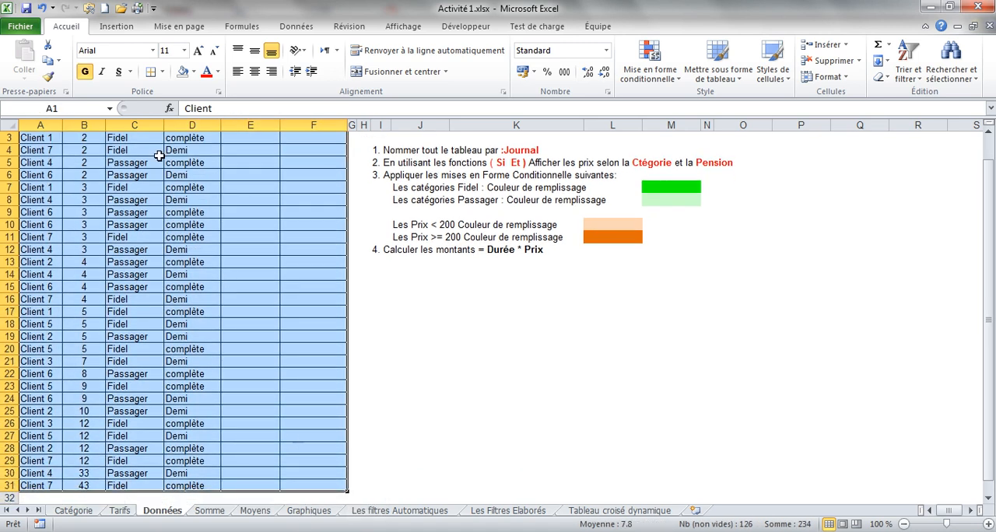
left_click(84, 109)
type("Journal")
key("Return")
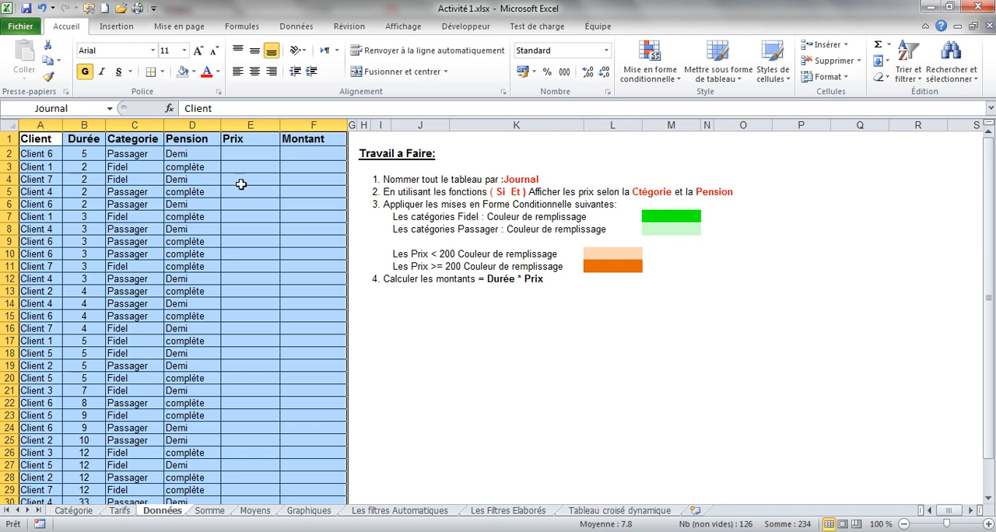
Check the Journal name by recalling its range from an empty cell outside the table.
left_click(400, 341)
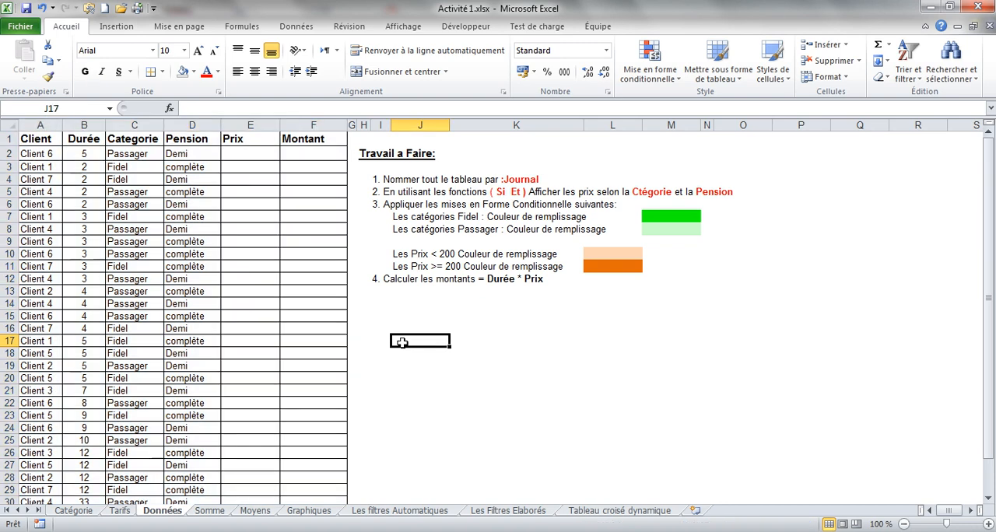
left_click(109, 108)
left_click(67, 134)
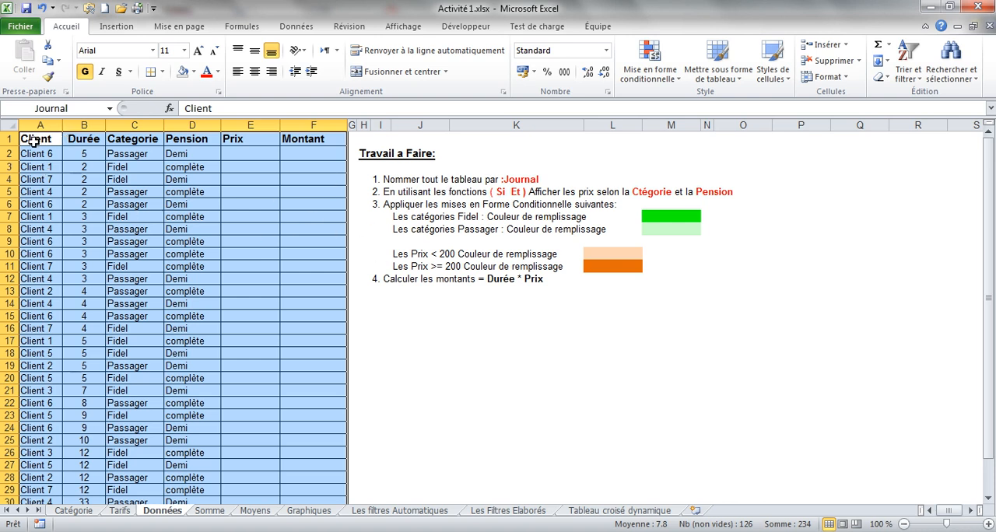
Compare selecting the full table with selecting only the Client or Categorie column, and recall the Journal range by name again.
left_click_drag(34, 141, 298, 486)
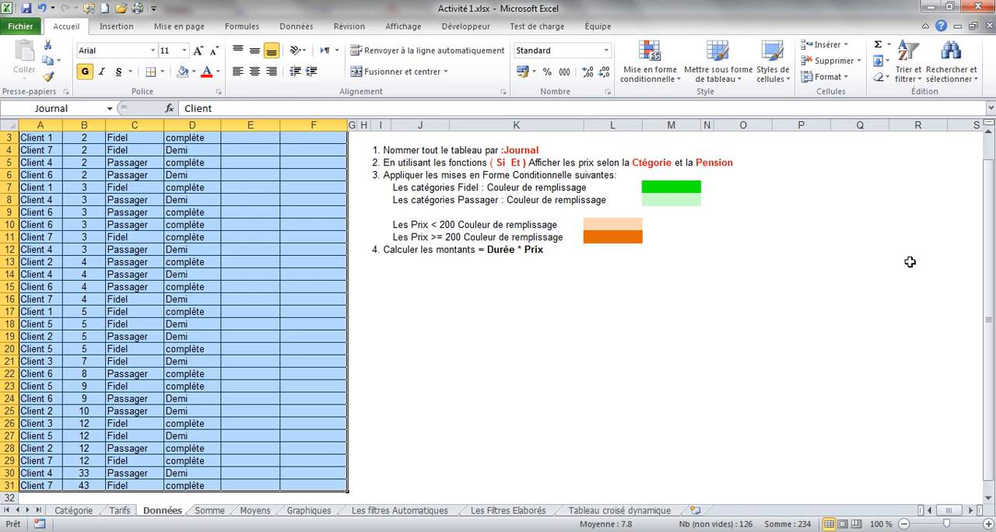
left_click_drag(987, 249, 986, 242)
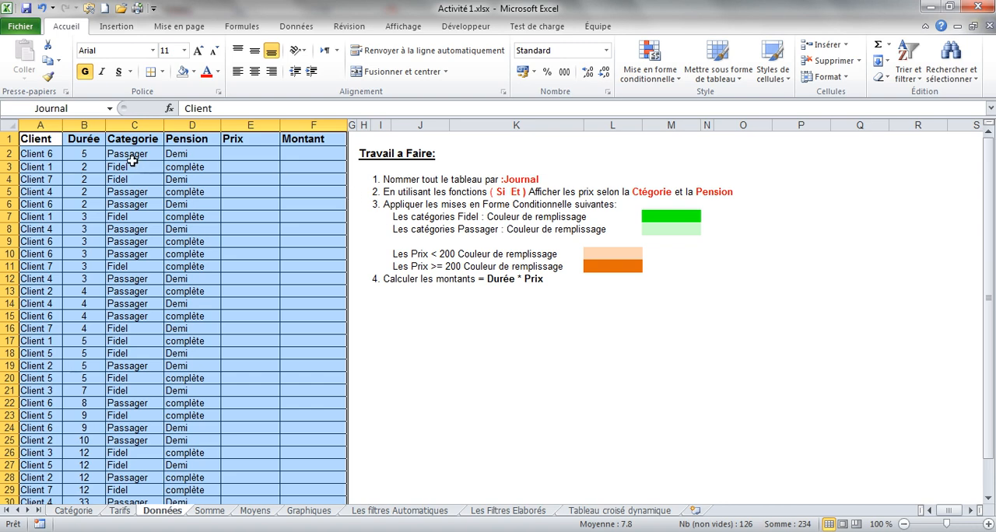
left_click(37, 140)
left_click_drag(37, 140, 41, 486)
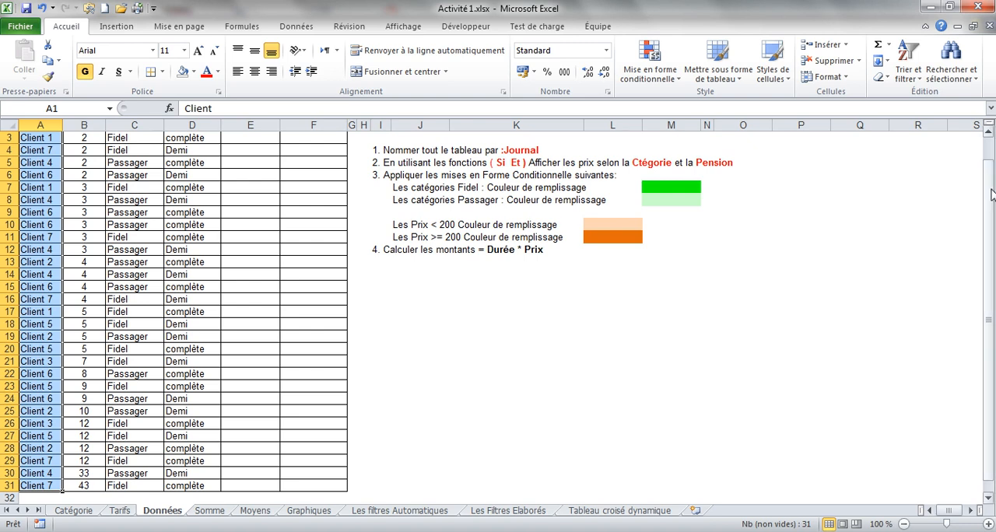
left_click_drag(992, 195, 992, 162)
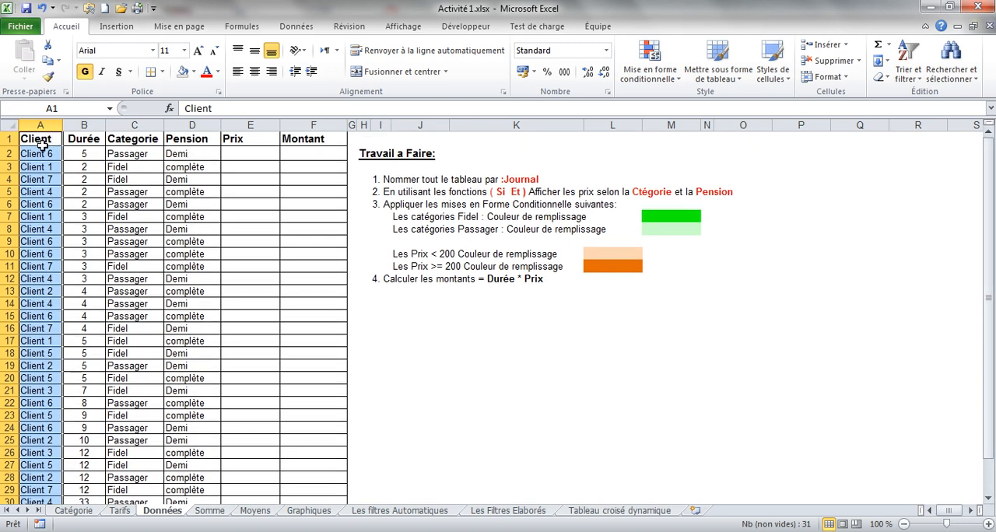
left_click_drag(39, 139, 69, 274)
left_click(40, 486)
left_click(124, 158)
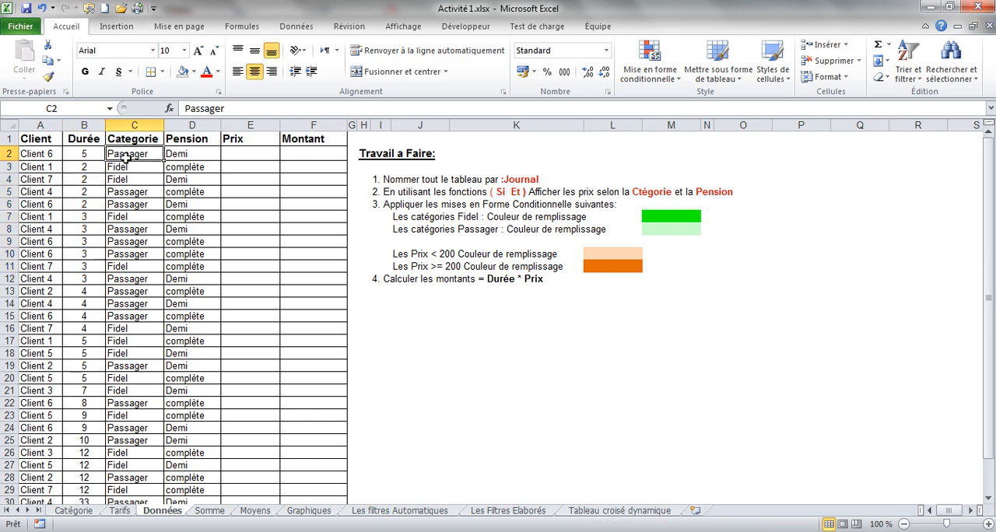
left_click_drag(124, 159, 121, 484)
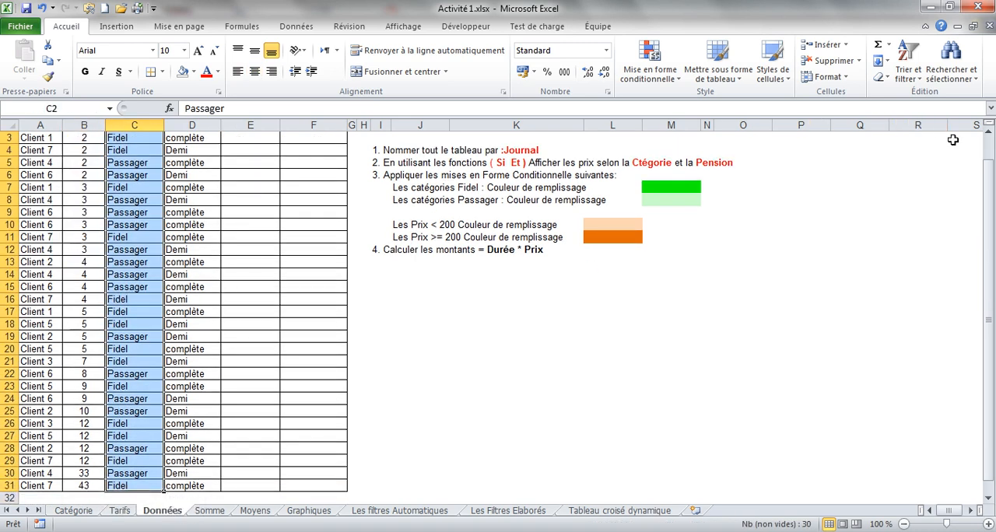
left_click(989, 149)
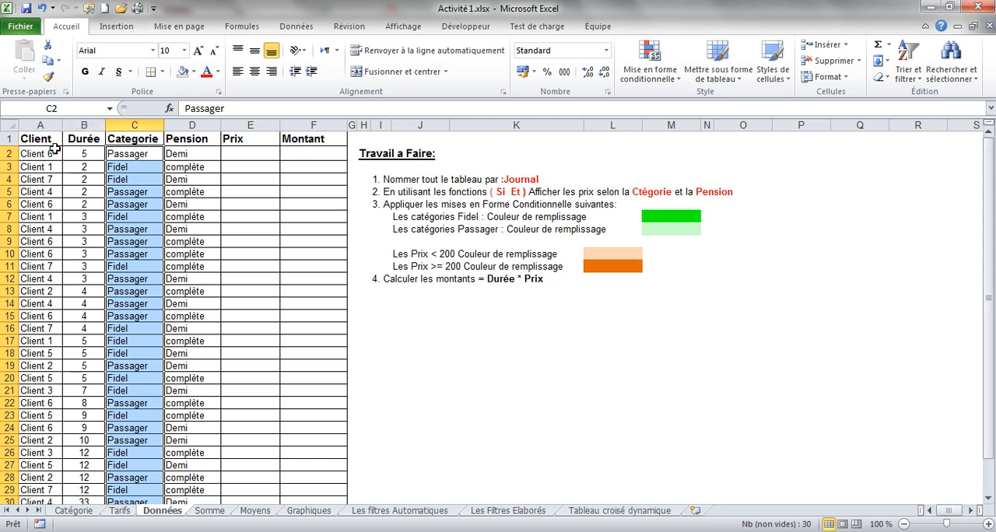
left_click_drag(44, 141, 290, 484)
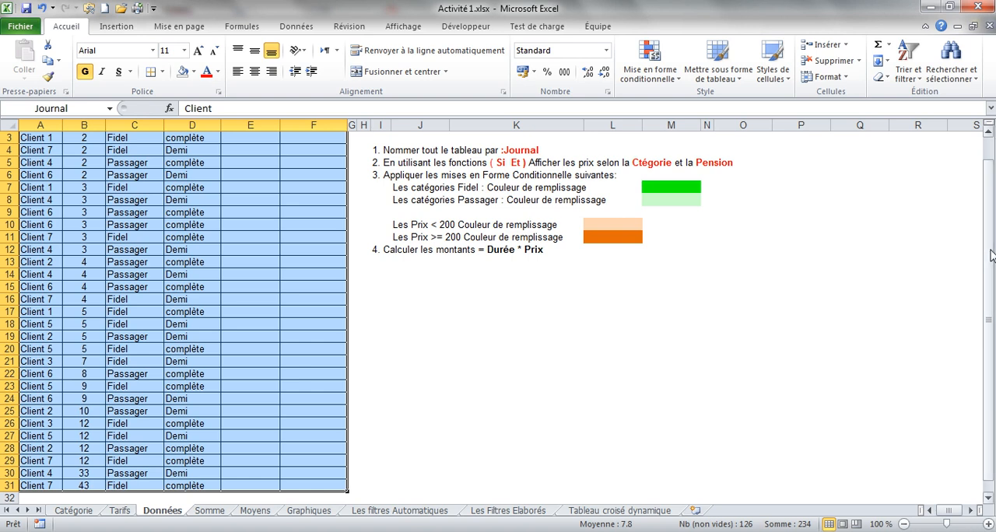
left_click_drag(986, 256, 986, 182)
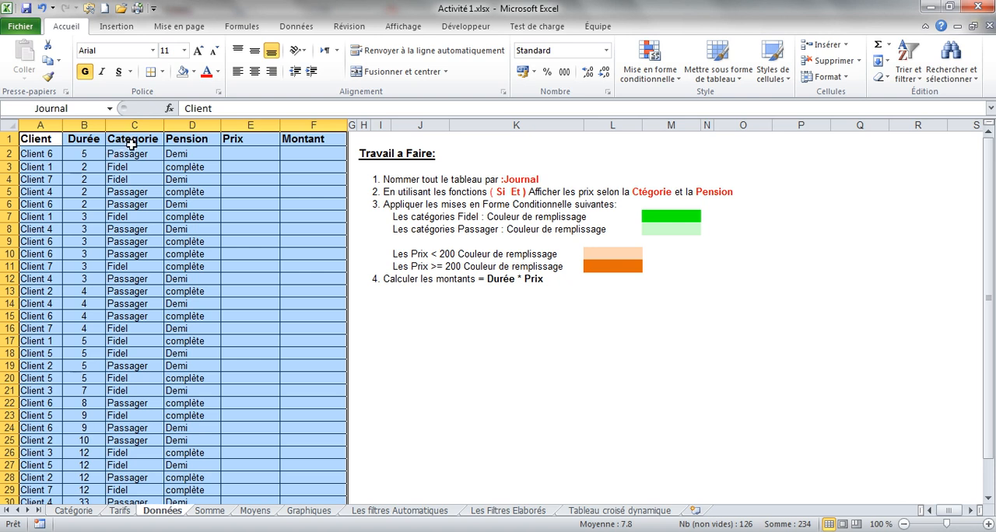
left_click(292, 256)
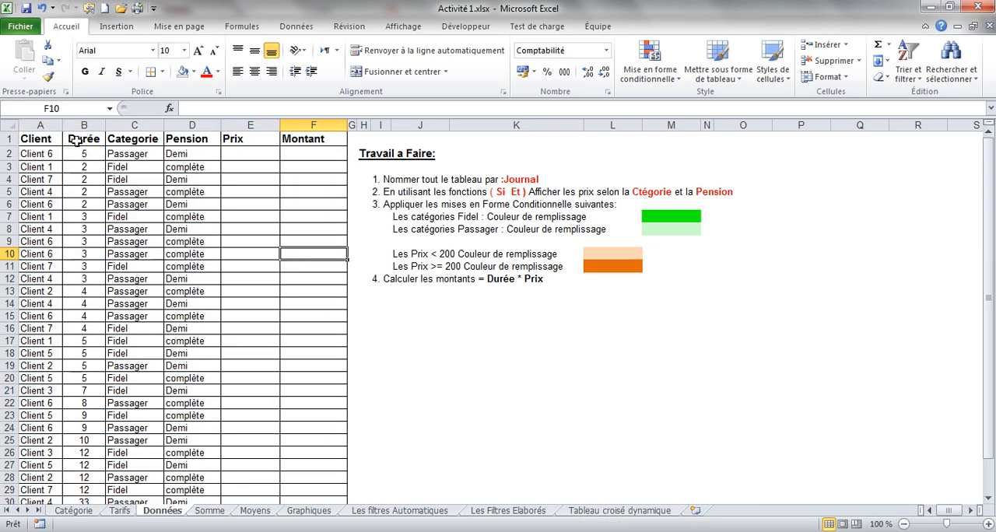
left_click(110, 108)
left_click(77, 130)
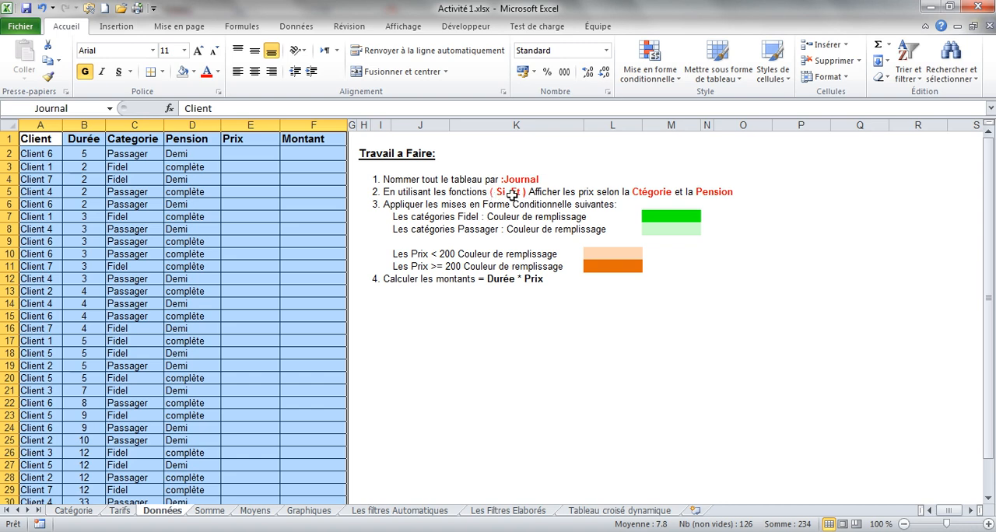
Examine the second task on the Si and Et functions against the category, pension and price cells of row 2.
left_click(502, 192)
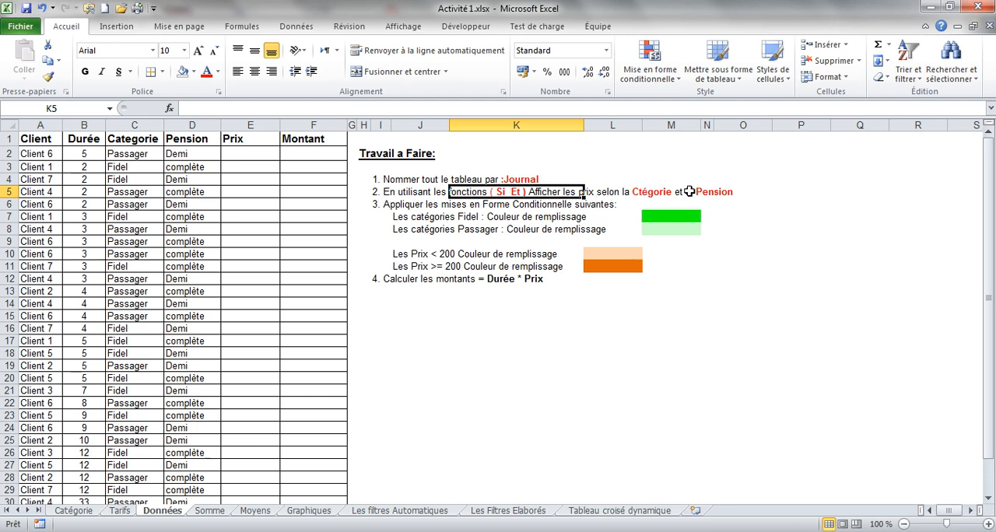
left_click(253, 154)
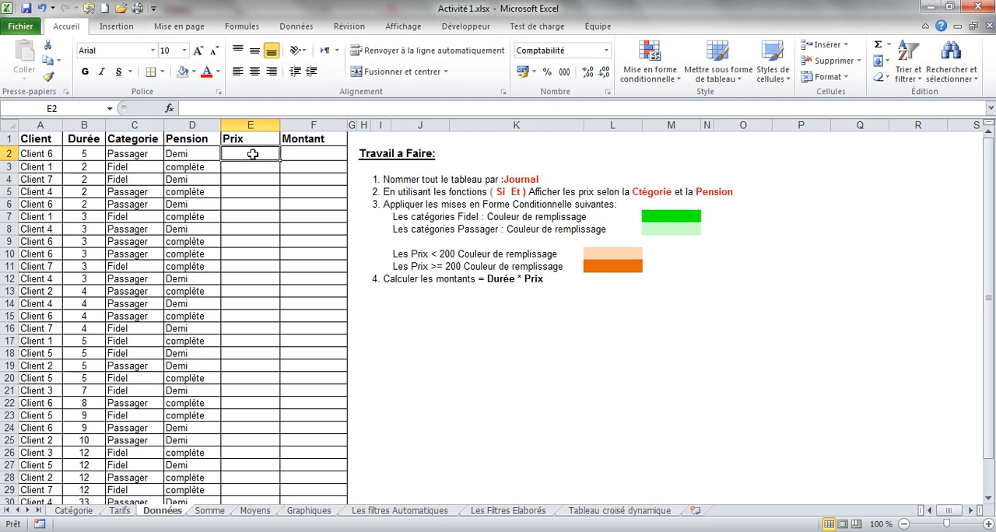
left_click(114, 154)
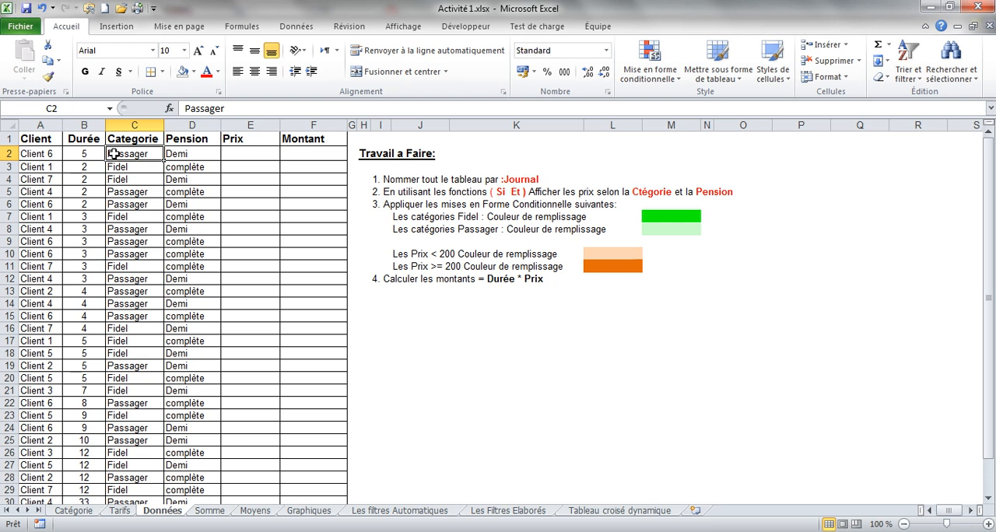
left_click(192, 155)
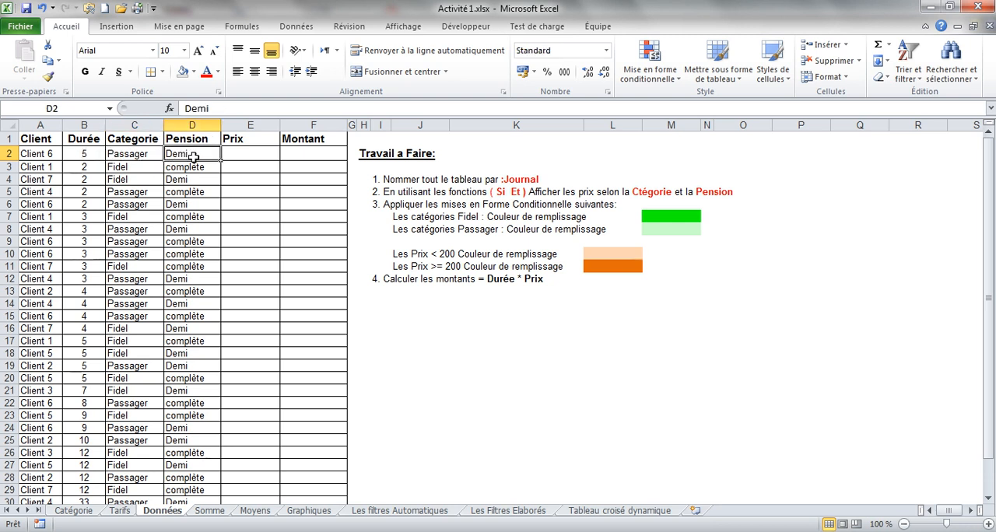
left_click(247, 153)
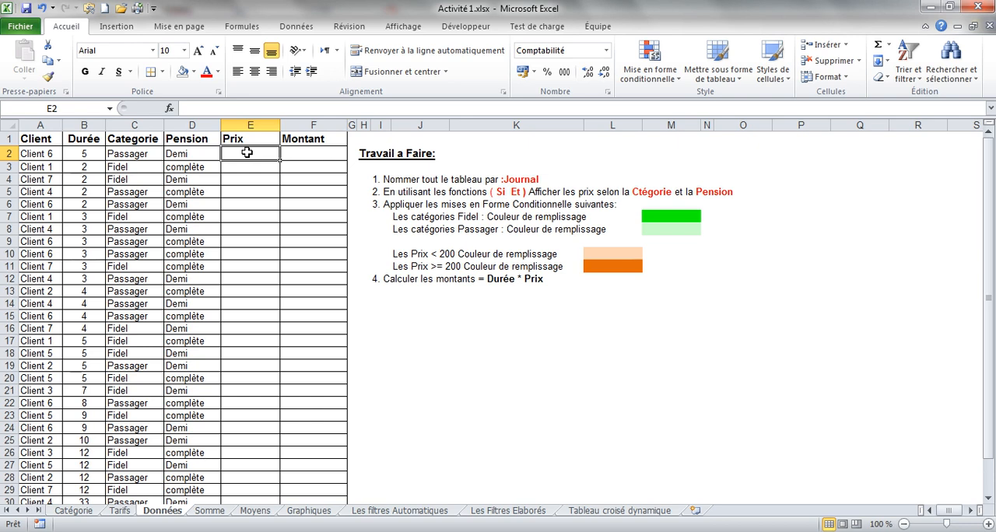
Set the font colour of the Categorie and Pension values in C2:D31 to white.
left_click_drag(138, 154, 189, 481)
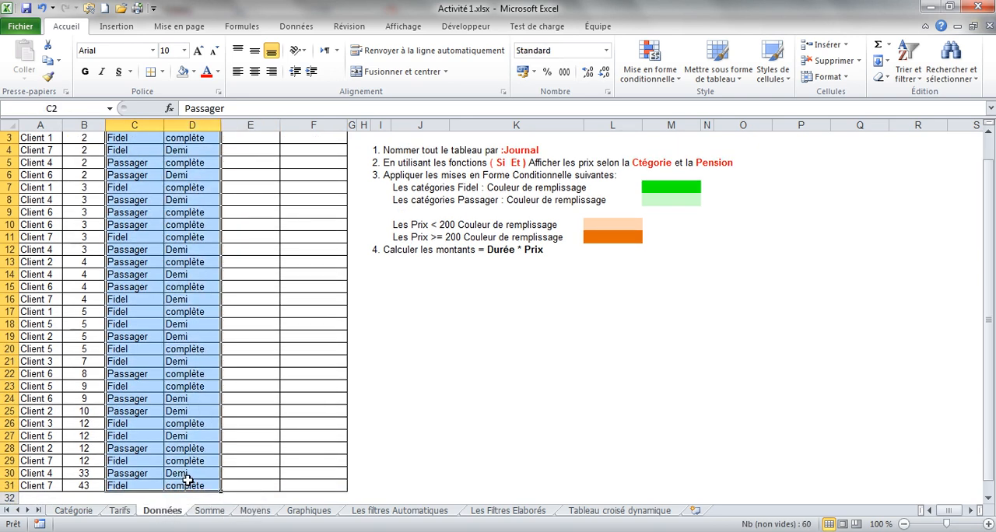
left_click(220, 73)
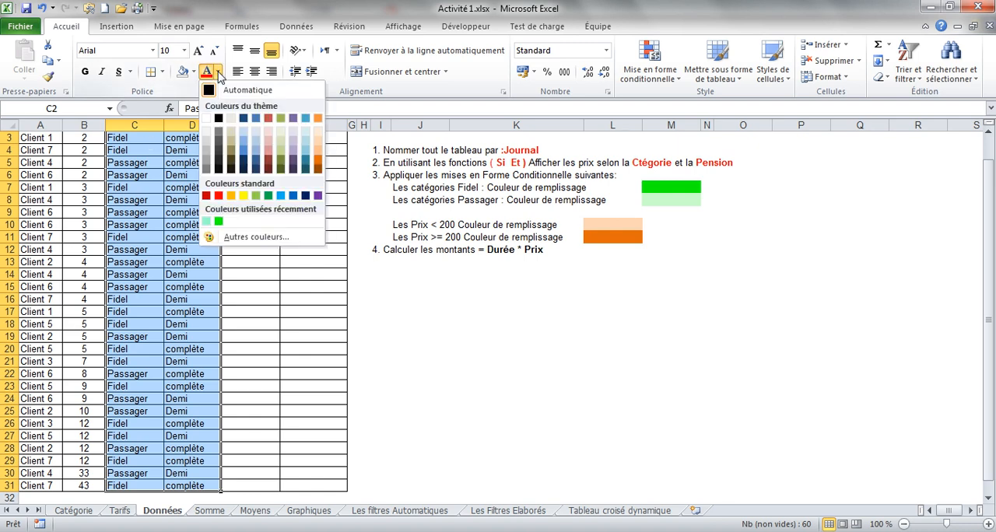
left_click(208, 120)
left_click(237, 159)
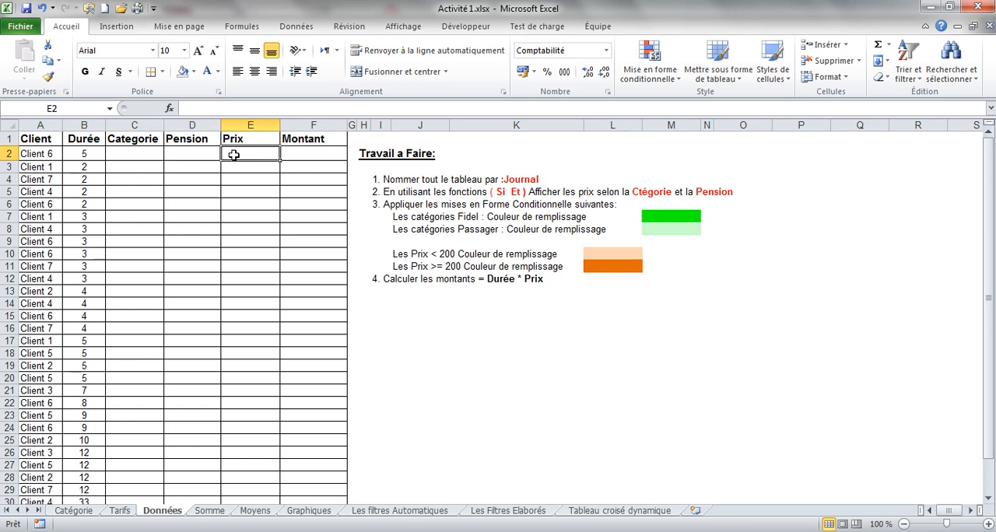
Check the category and pension contents of row 2 against the Tarifs price list, and select price cell E2 on Données.
left_click(146, 153)
left_click(193, 153)
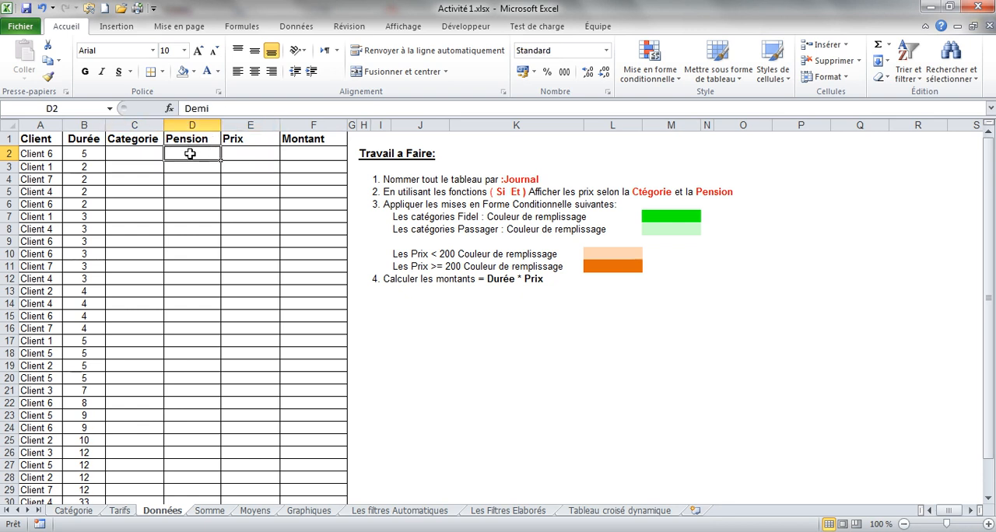
left_click(247, 151)
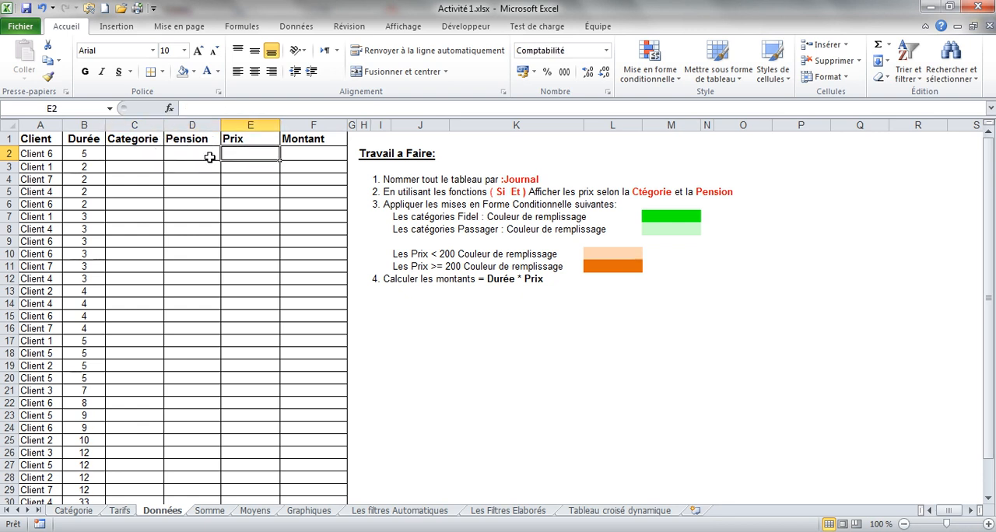
left_click(143, 153)
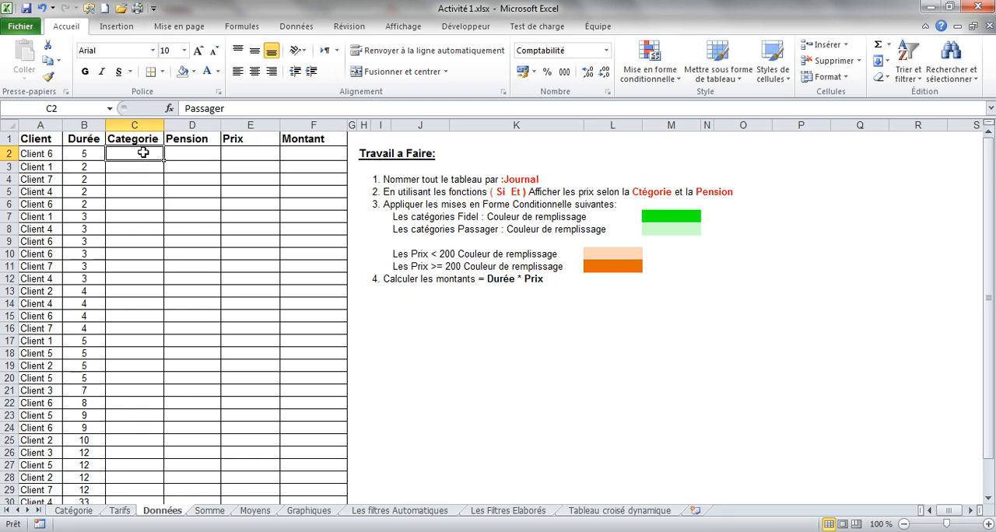
left_click(185, 151)
left_click(87, 513)
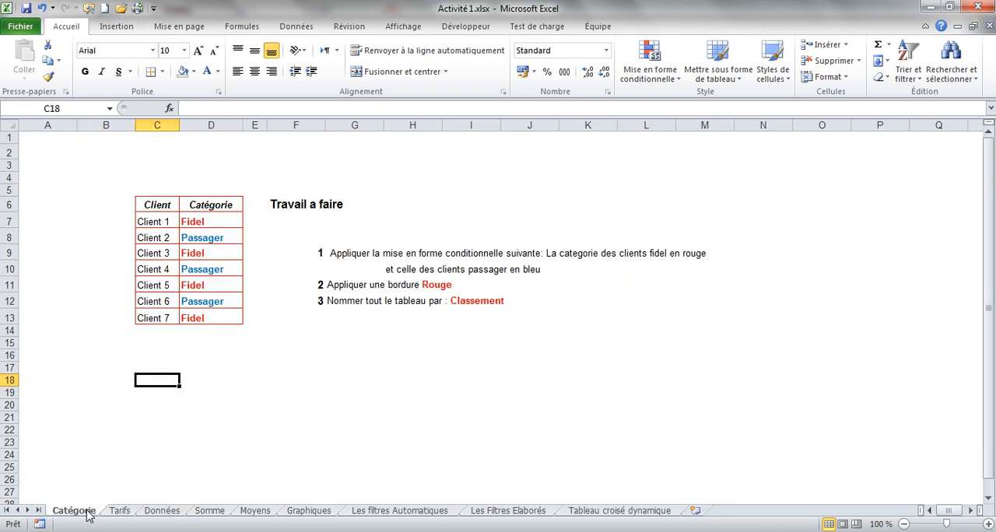
left_click(117, 513)
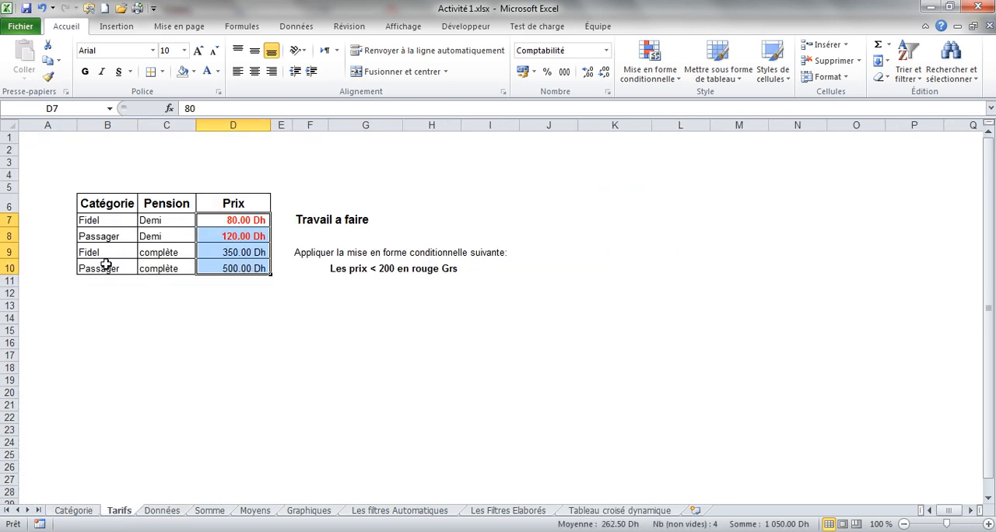
left_click(107, 241)
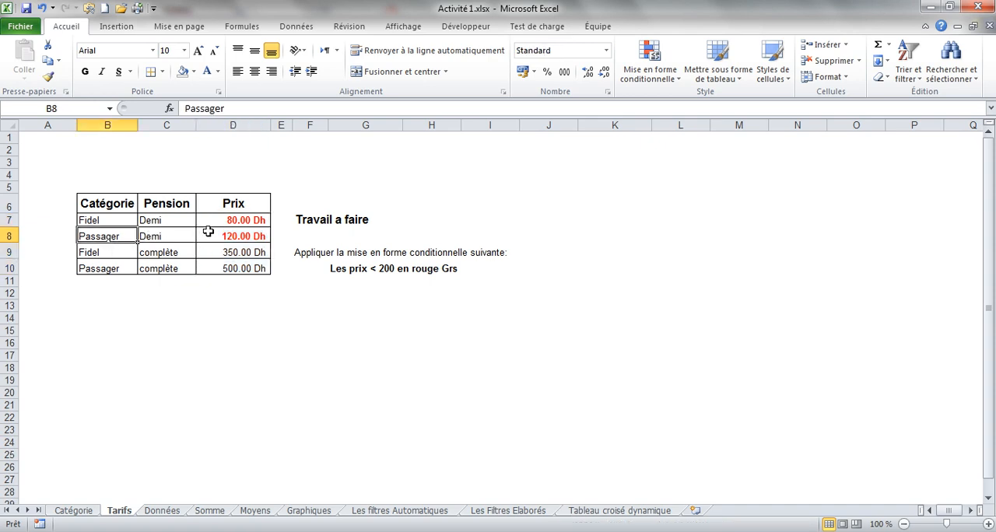
left_click(162, 511)
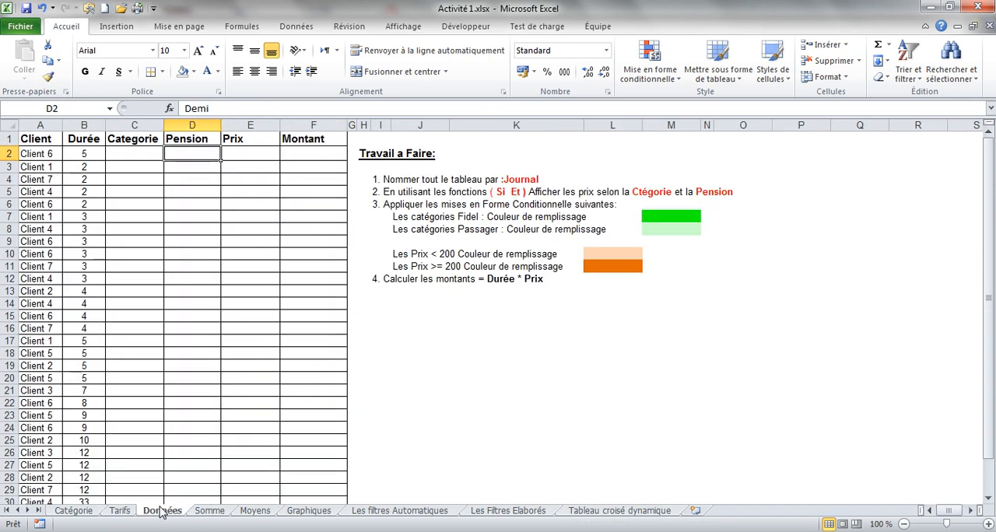
left_click(241, 155)
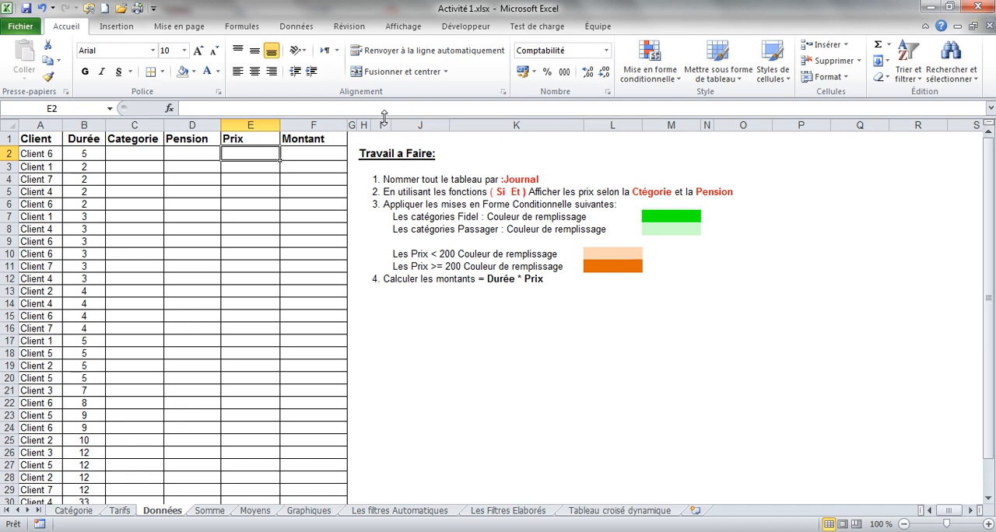
Enlarge the formula bar to show several lines.
left_click_drag(383, 116, 378, 169)
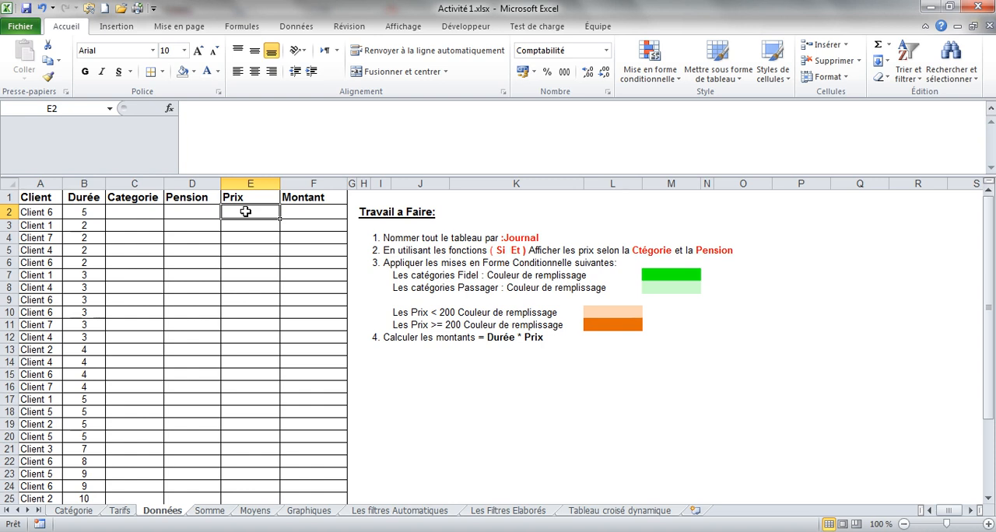
type("0")
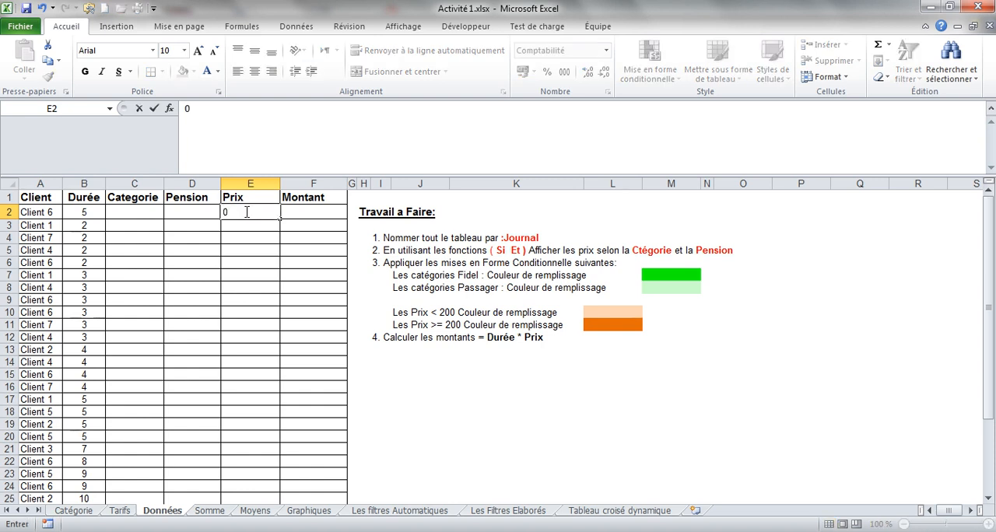
key("BackSpace")
type("=")
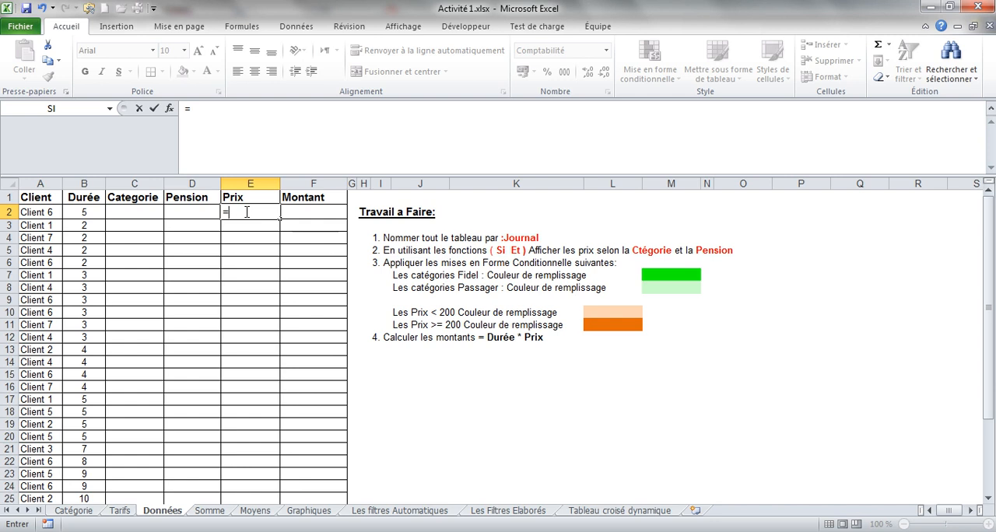
type("si")
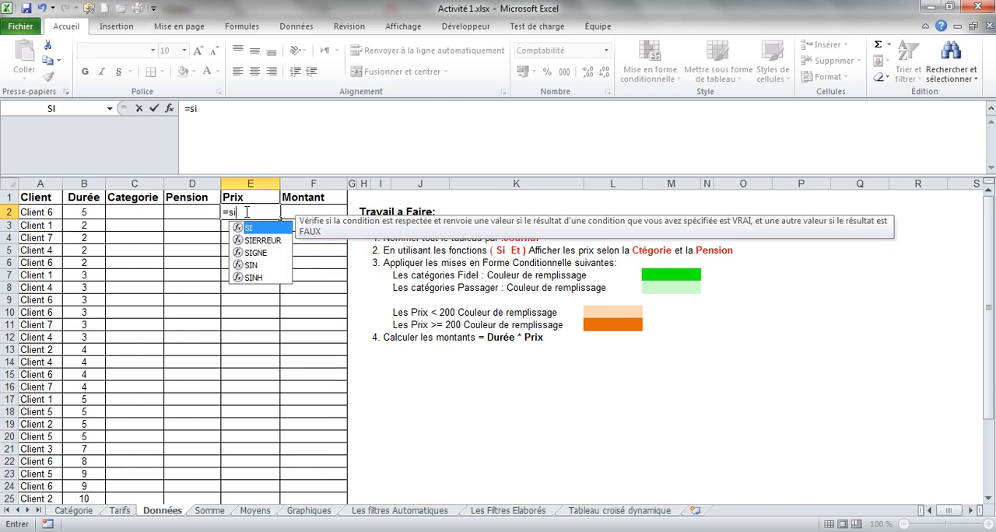
type("(")
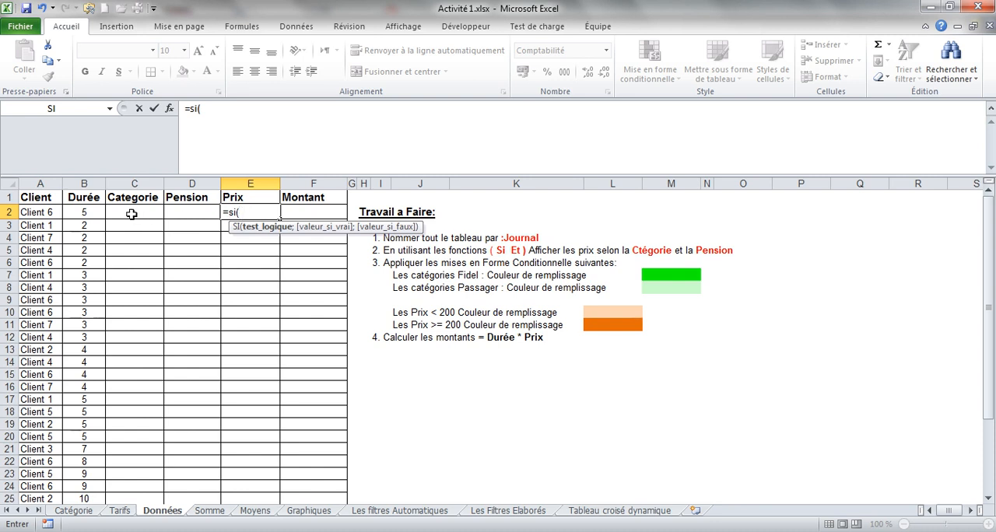
key("BackSpace")
key("BackSpace")
key("BackSpace")
key("BackSpace")
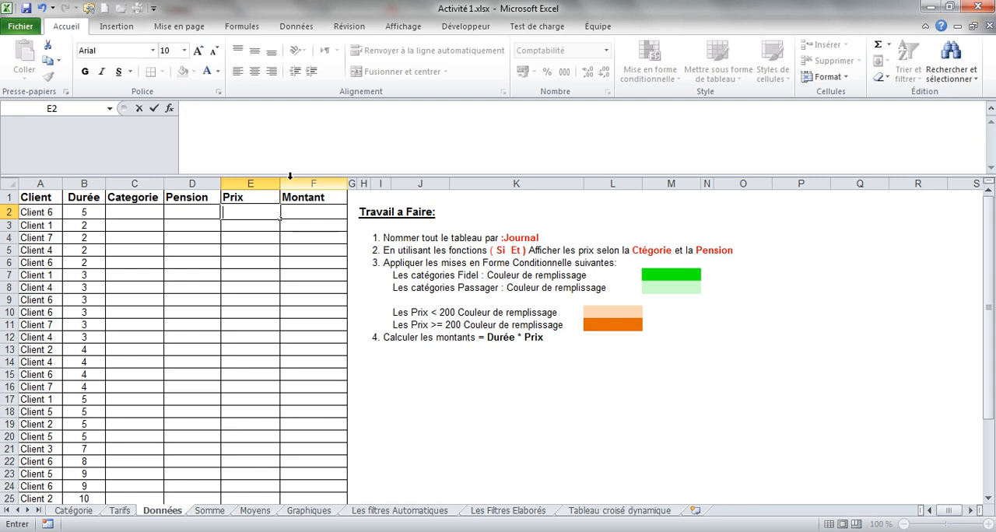
Copy the price list rows B7:D10 from the Tarifs sheet to L16 on Données and fit column N to its contents.
left_click(81, 513)
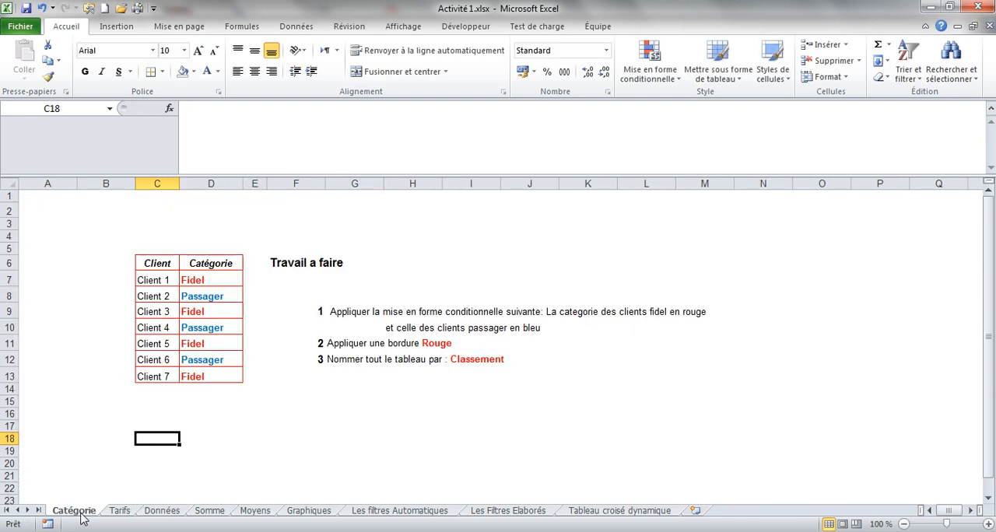
left_click(120, 513)
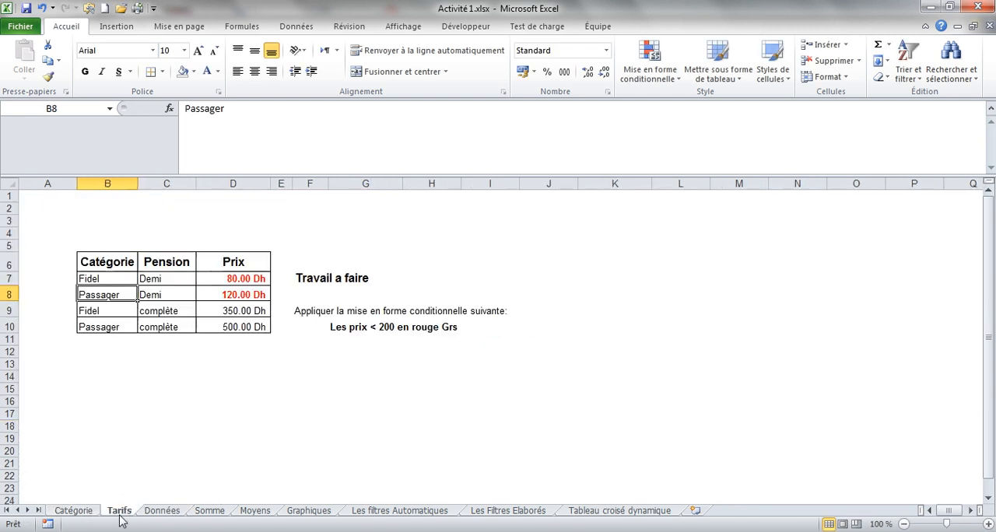
left_click_drag(122, 279, 229, 318)
key("ctrl+c")
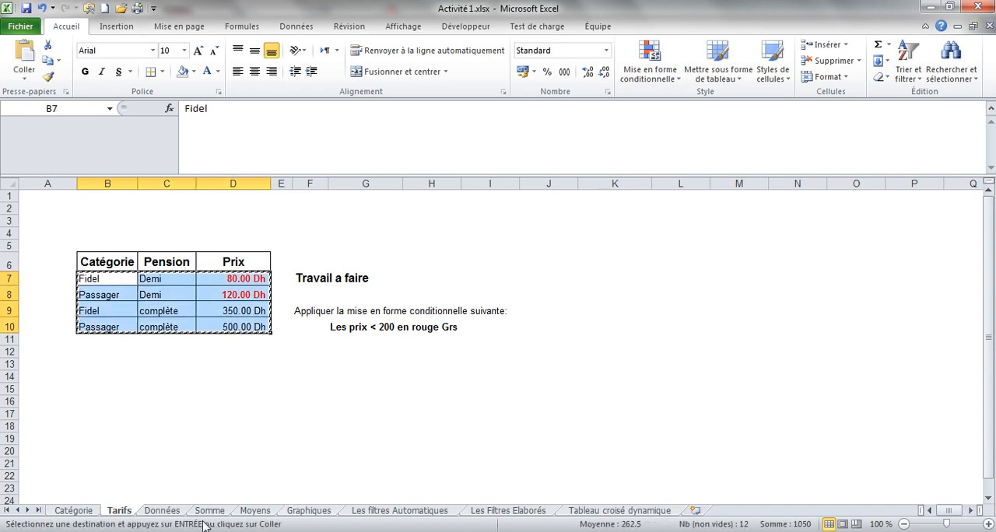
left_click(175, 516)
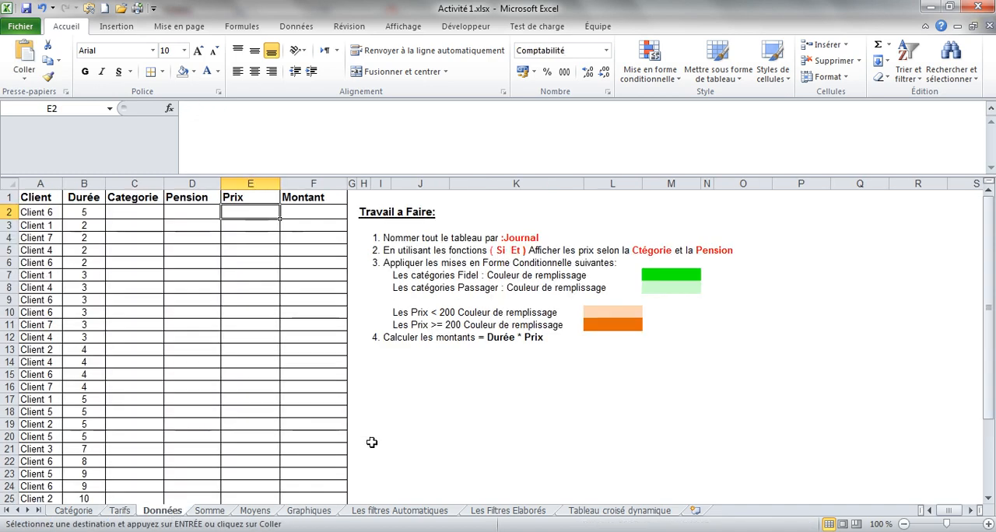
left_click(604, 389)
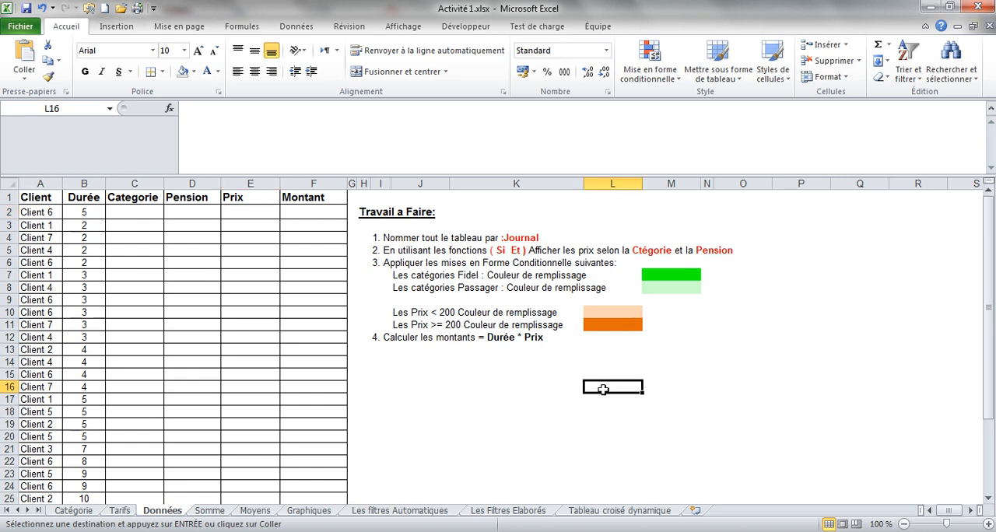
key("ctrl+v")
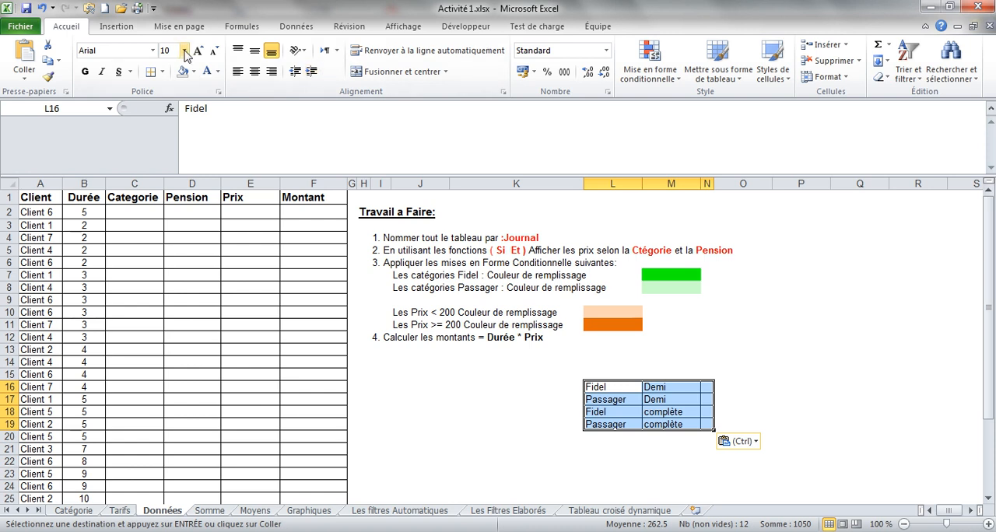
left_click(218, 72)
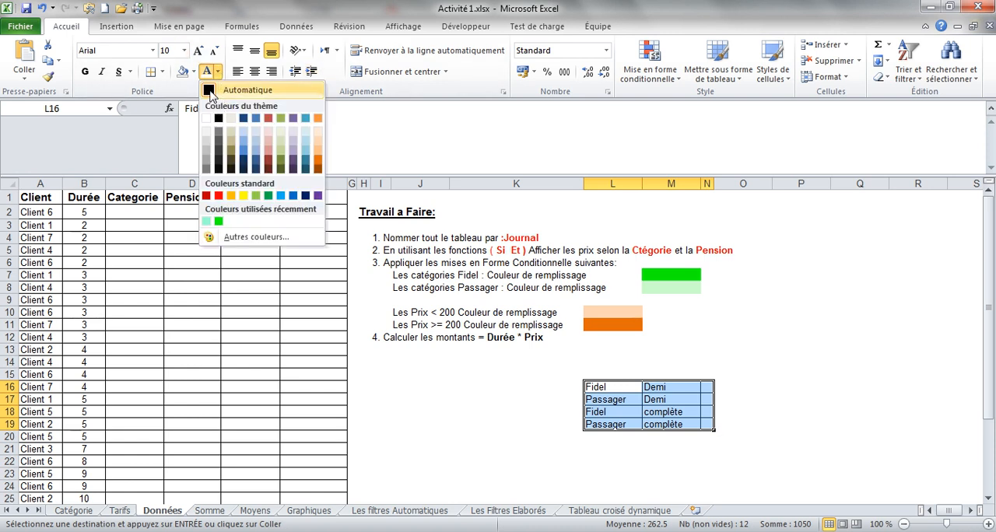
key("Escape")
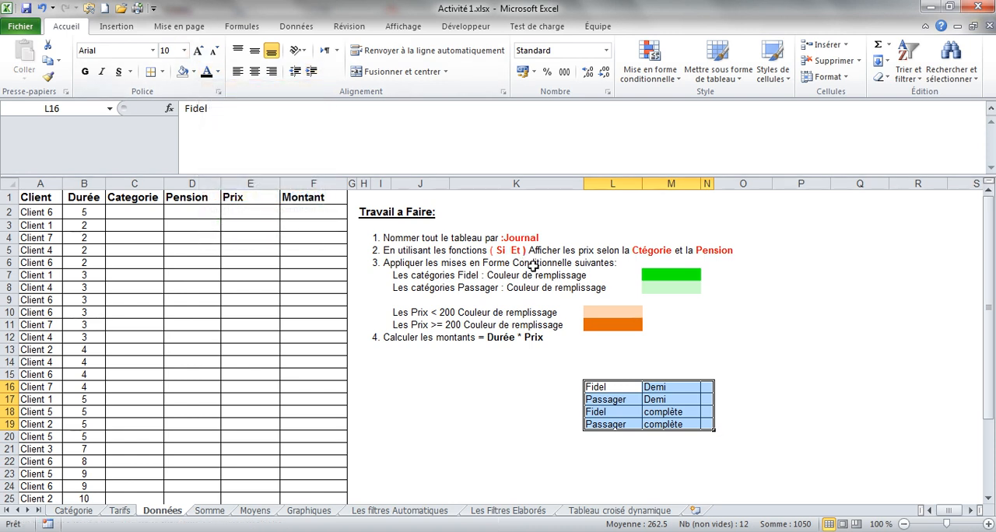
double_click(713, 184)
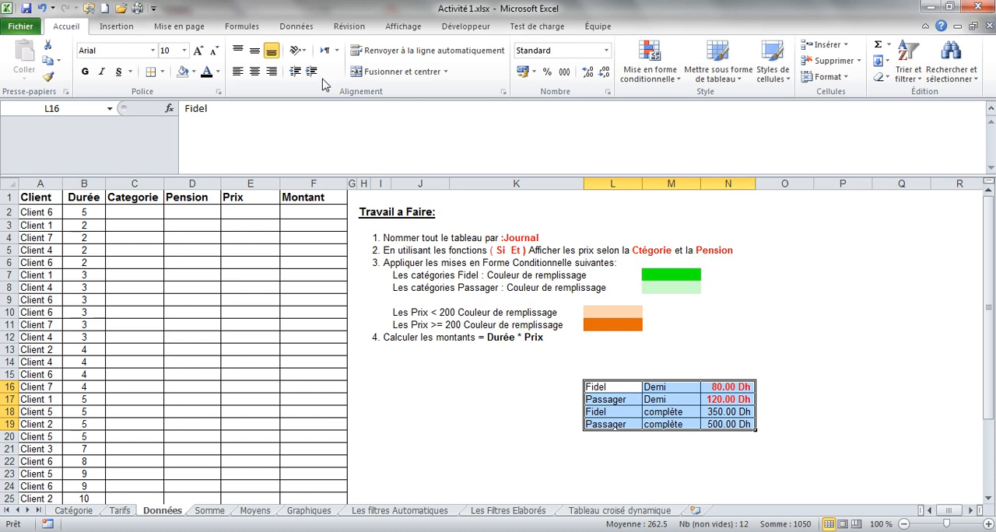
Begin a Si formula in price cell E2 with the test that category C2 equals "fidel": =si(C2="fidel".
left_click(247, 202)
left_click(244, 212)
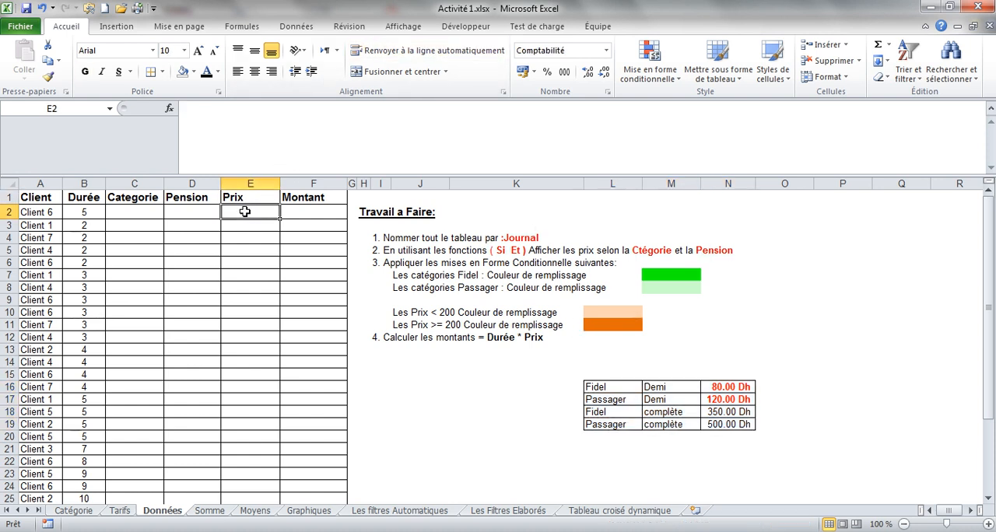
type("=si(")
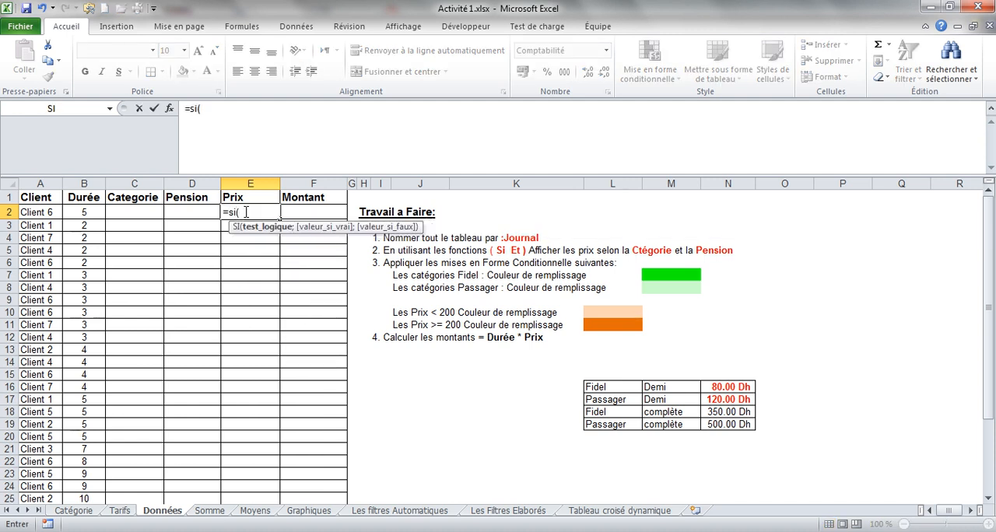
left_click(217, 111)
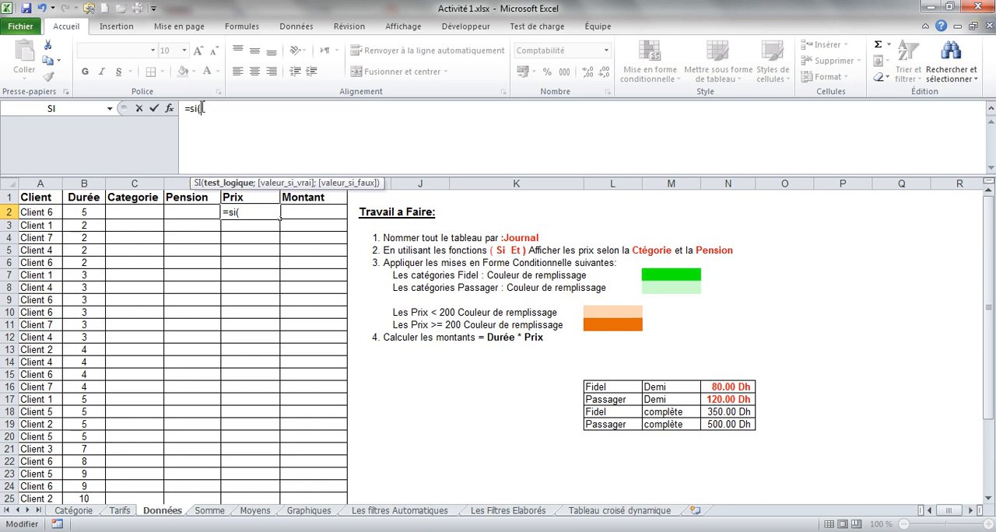
left_click_drag(184, 109, 208, 109)
left_click(213, 109)
left_click(133, 214)
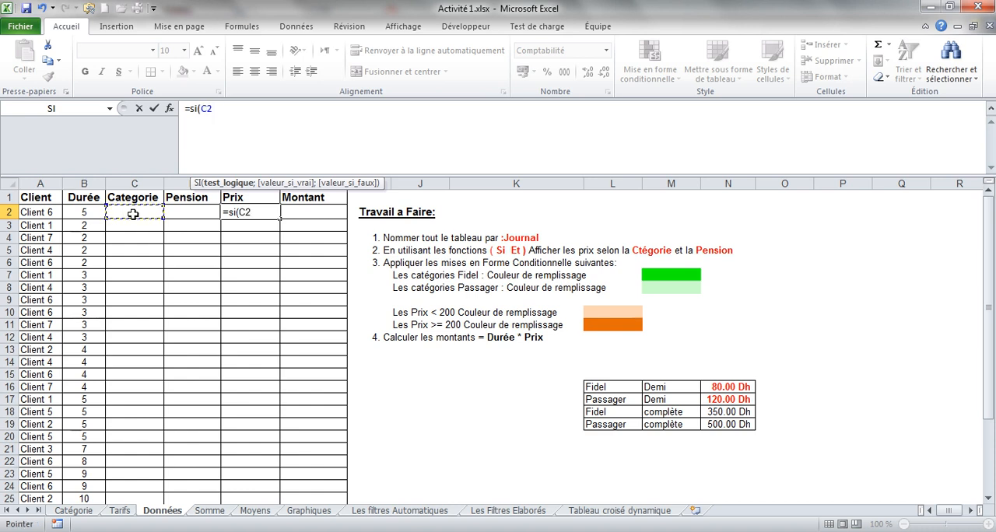
type("=\"fidel\"")
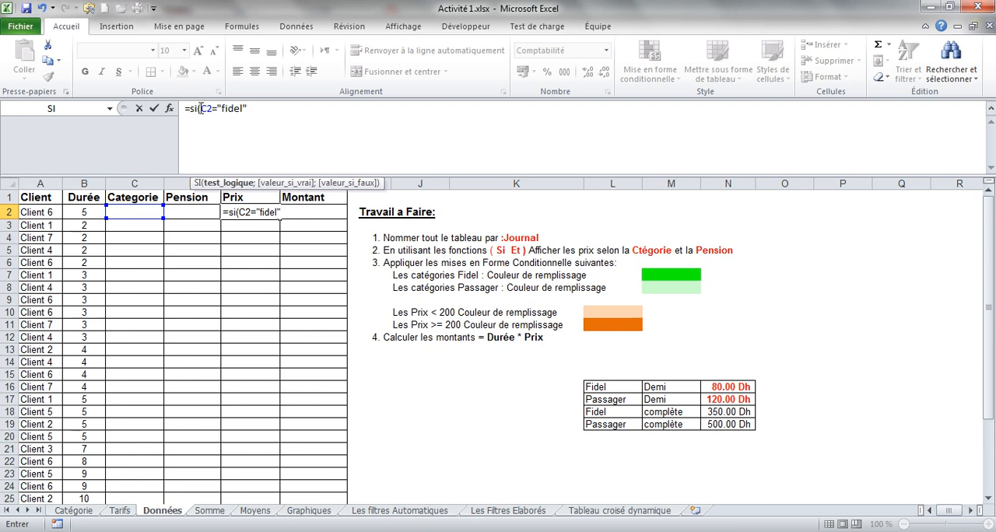
Wrap the test in an Et function and add the pension condition, giving =si(et(C2="fidel";D2="demi").
left_click(199, 111)
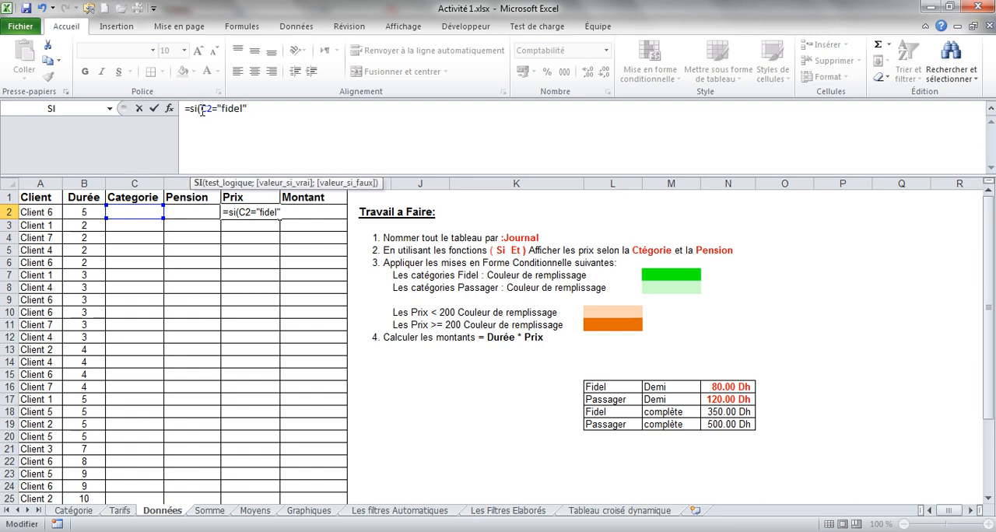
left_click(203, 111)
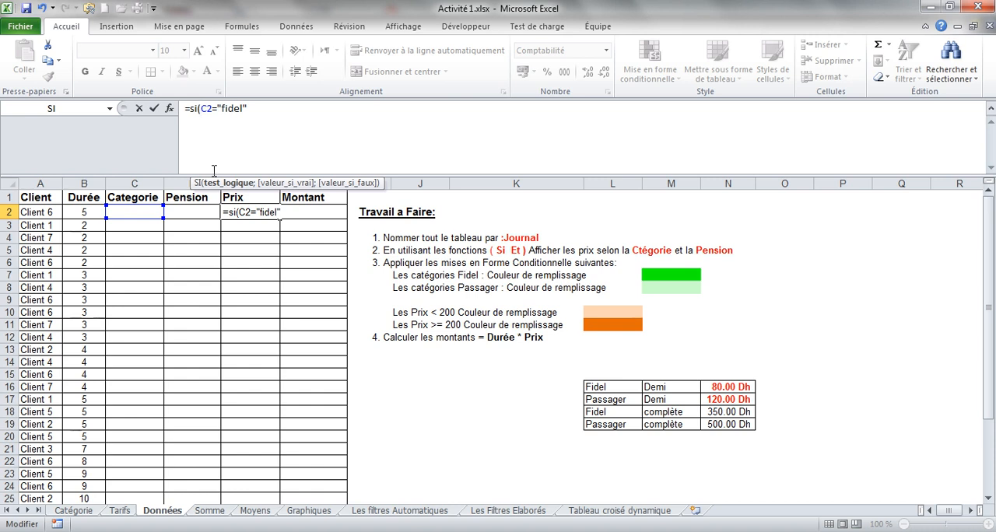
type("et(")
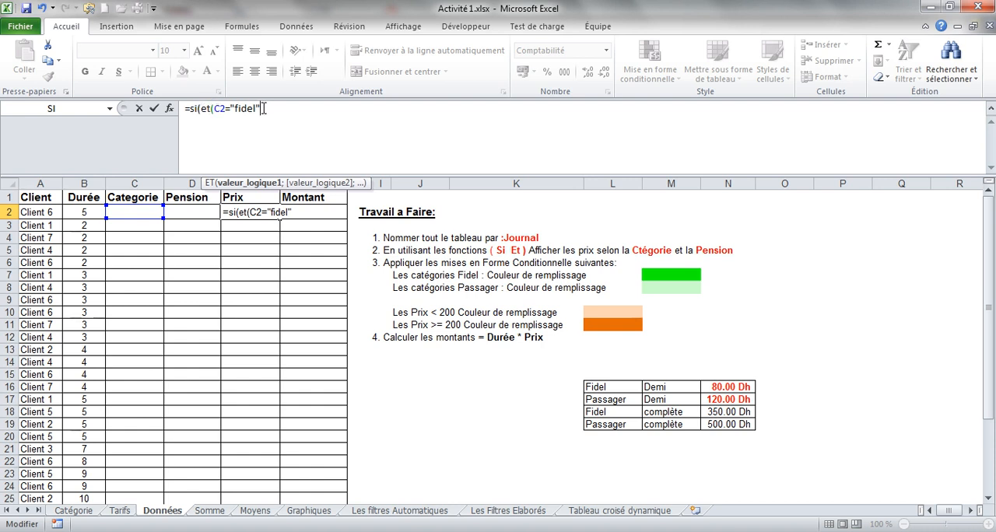
type(";")
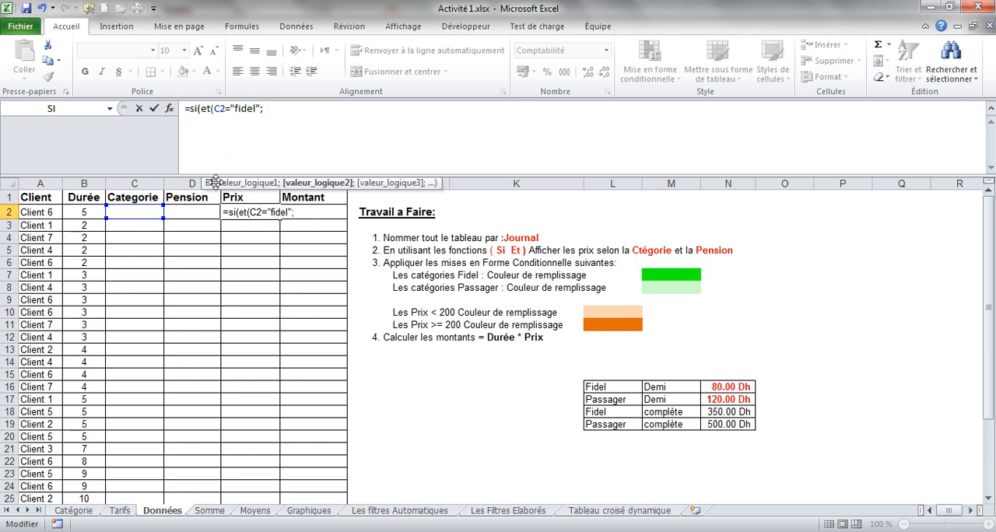
left_click(202, 214)
type("=")
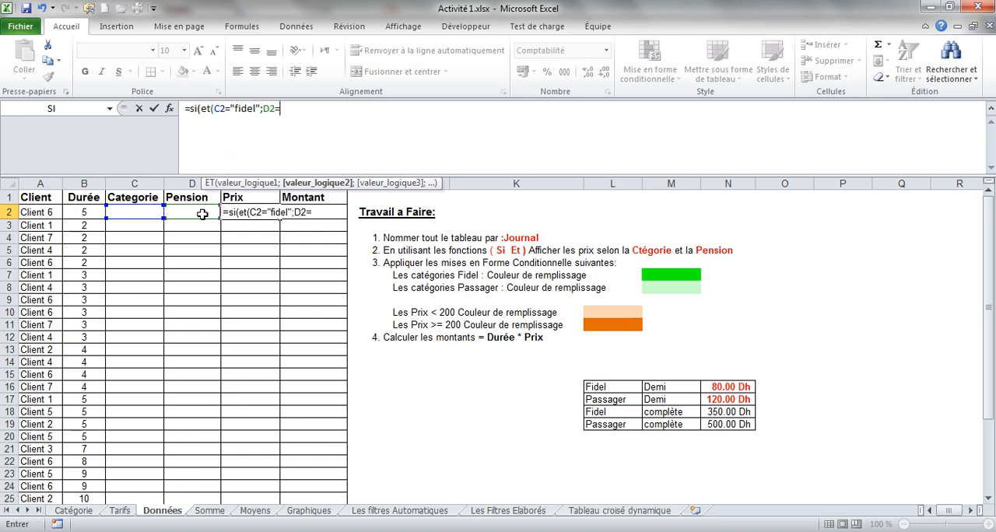
type("\"demi")
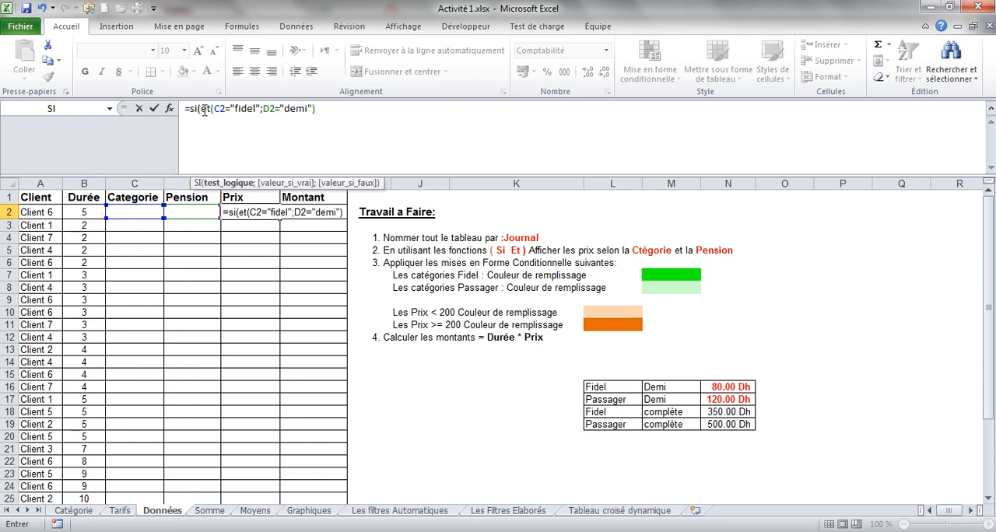
Examine the Et function's two conditions and the separator between them in the E2 formula.
left_click_drag(201, 109, 228, 109)
left_click(323, 107)
left_click_drag(213, 109, 257, 109)
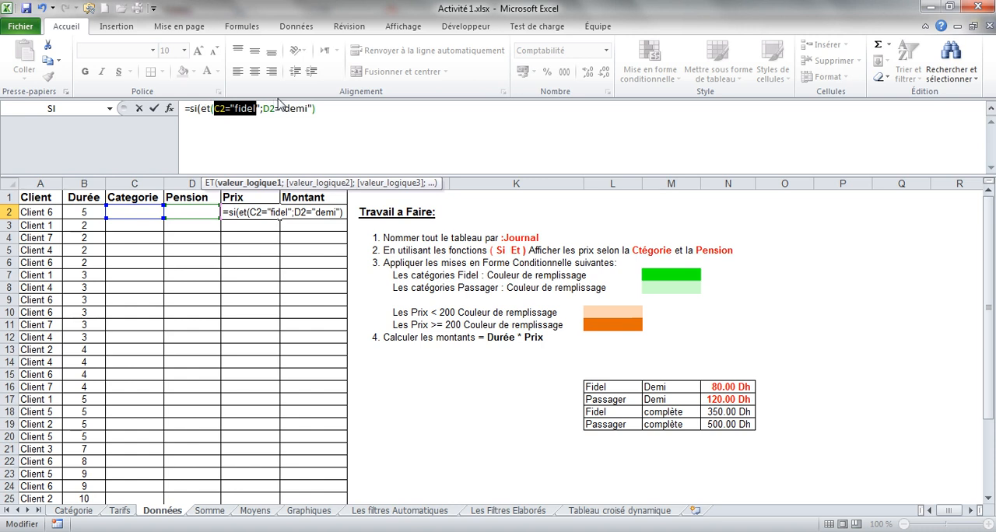
left_click(326, 108)
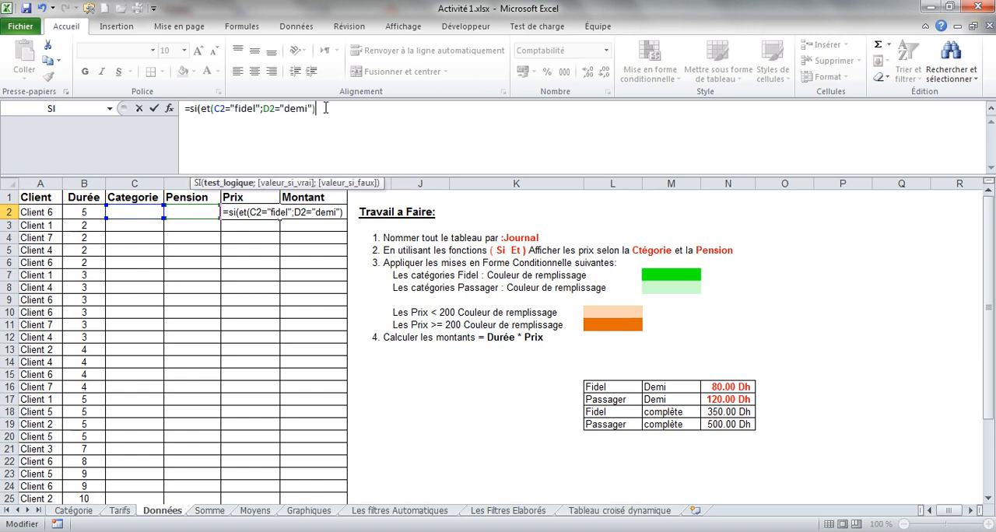
left_click(261, 109)
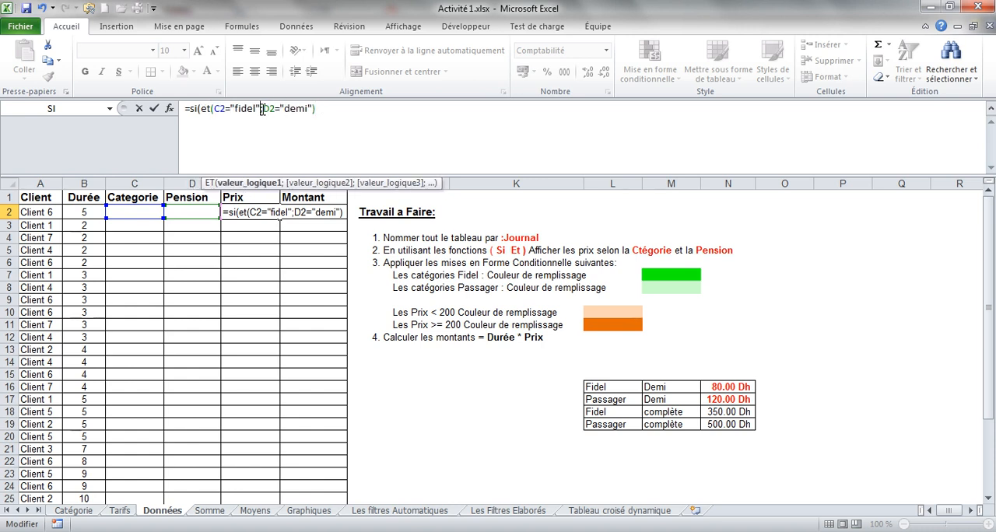
left_click(264, 110)
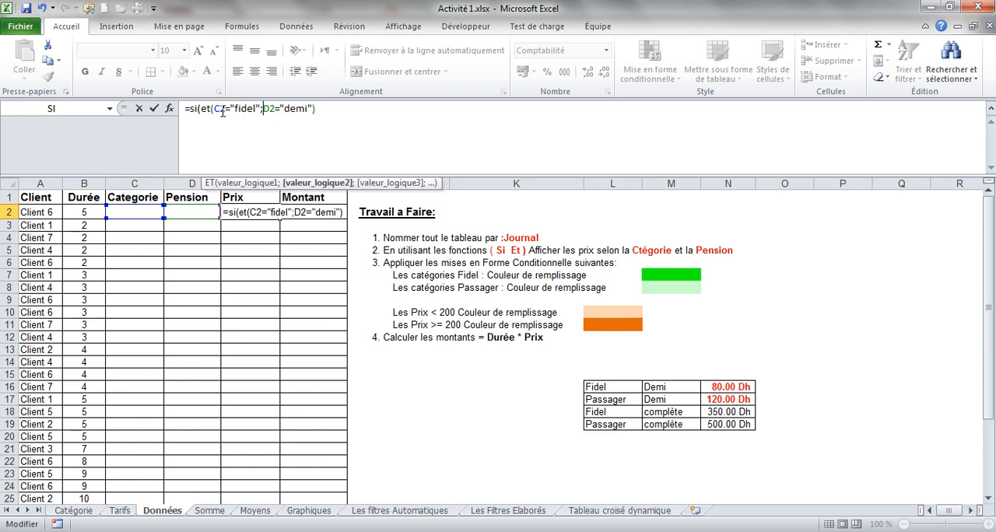
left_click_drag(213, 108, 309, 108)
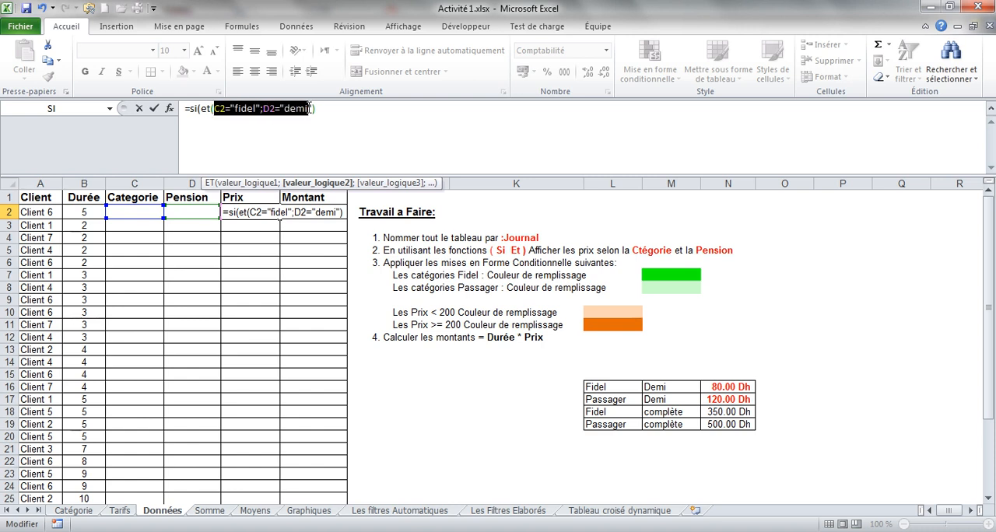
left_click(319, 108)
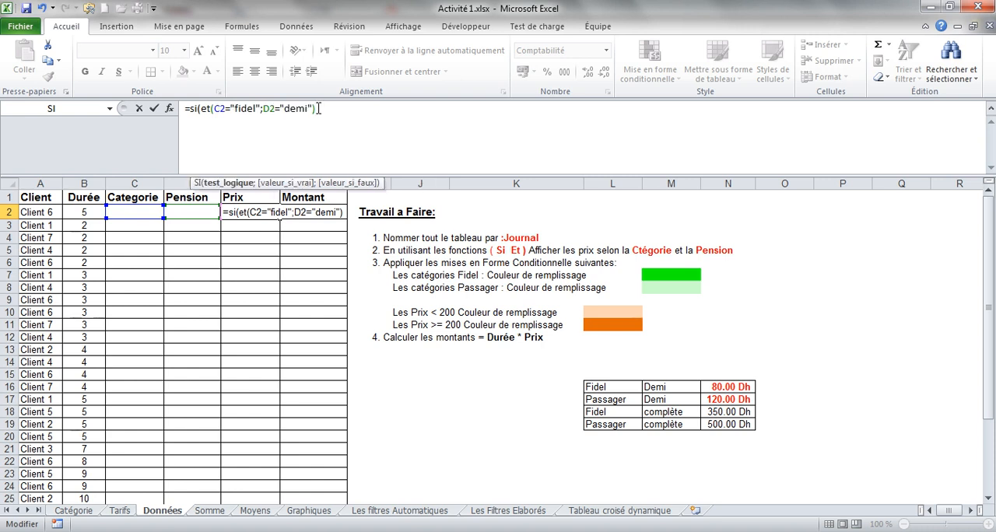
Add 80 as the value if true after the Et test and continue to the value-if-false argument.
type(";")
left_click_drag(314, 108, 204, 109)
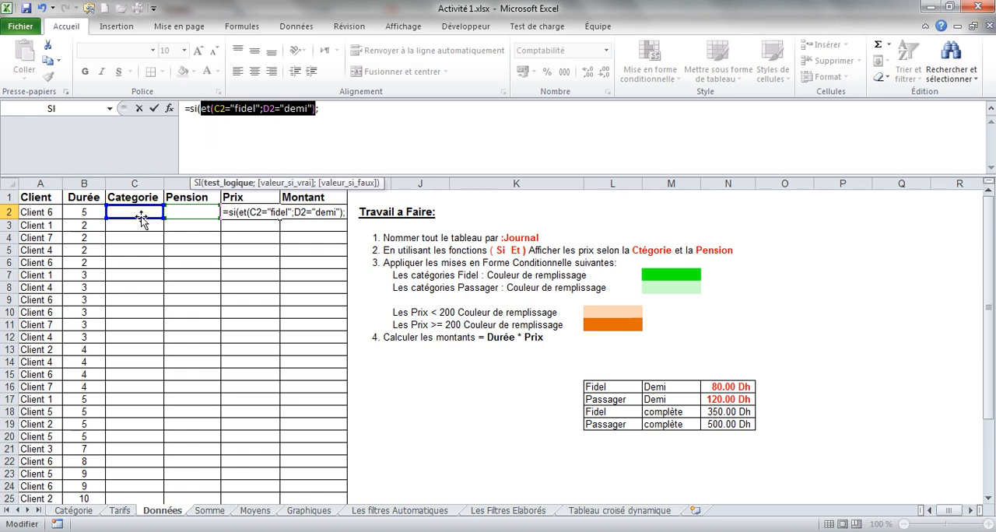
left_click(335, 110)
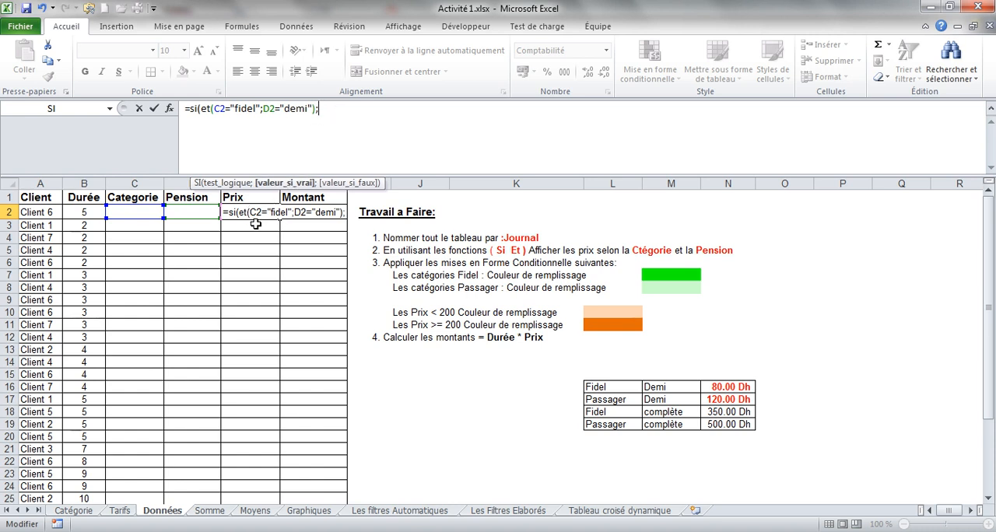
type("80;")
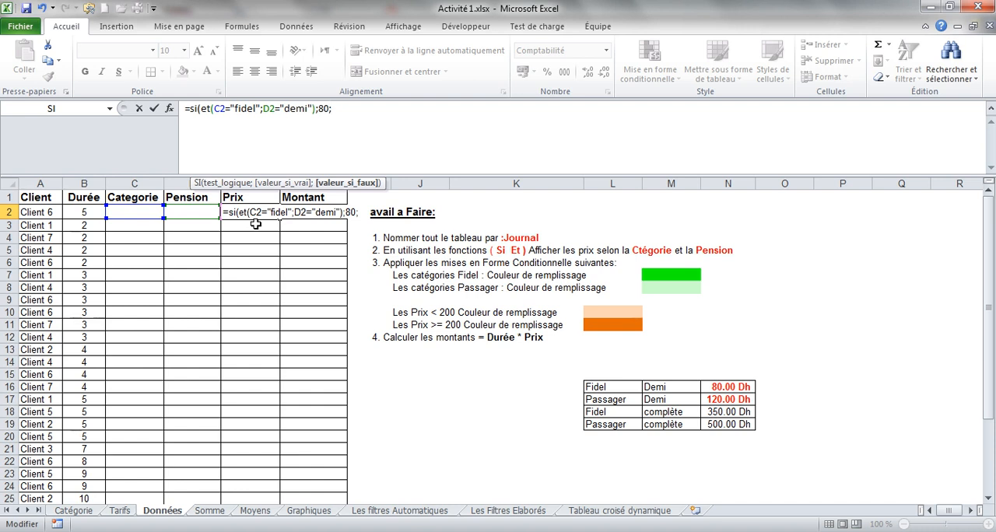
type("si(")
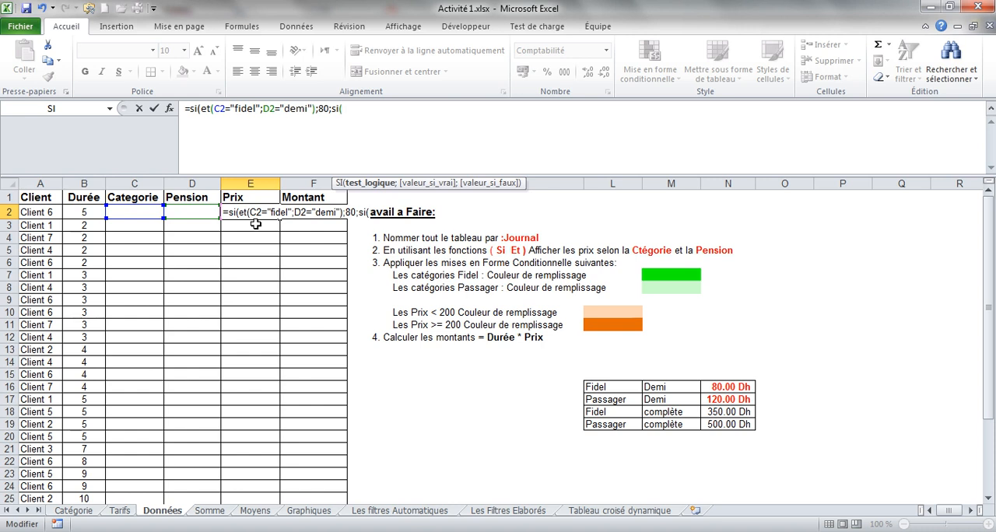
type("et")
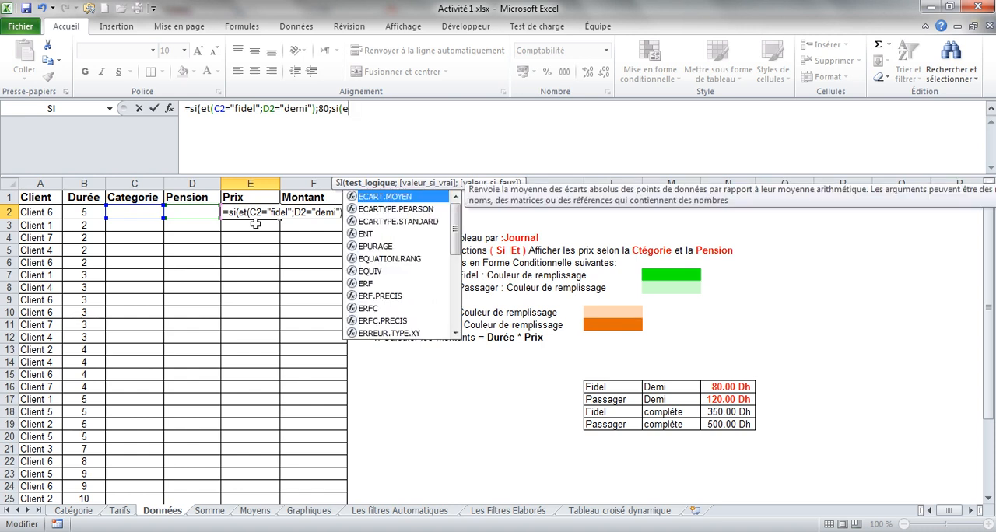
type("(")
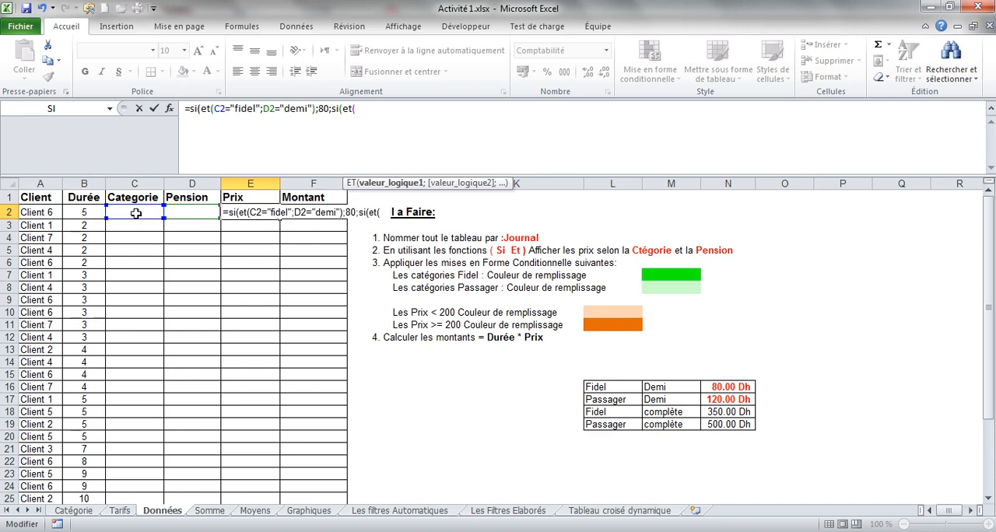
Nest a second Si with an Et function as the value if false, with the first condition C2="fidel".
left_click(135, 213)
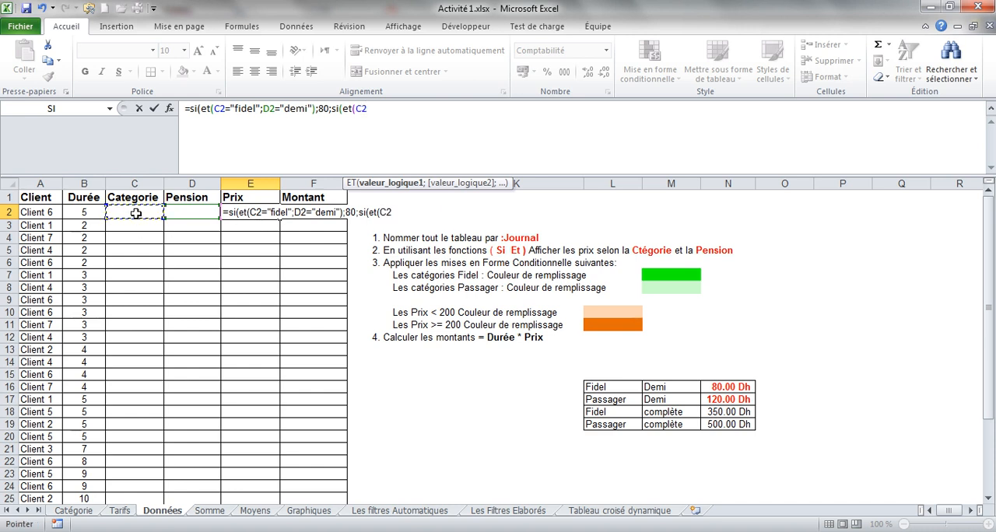
type("=\"fidel")
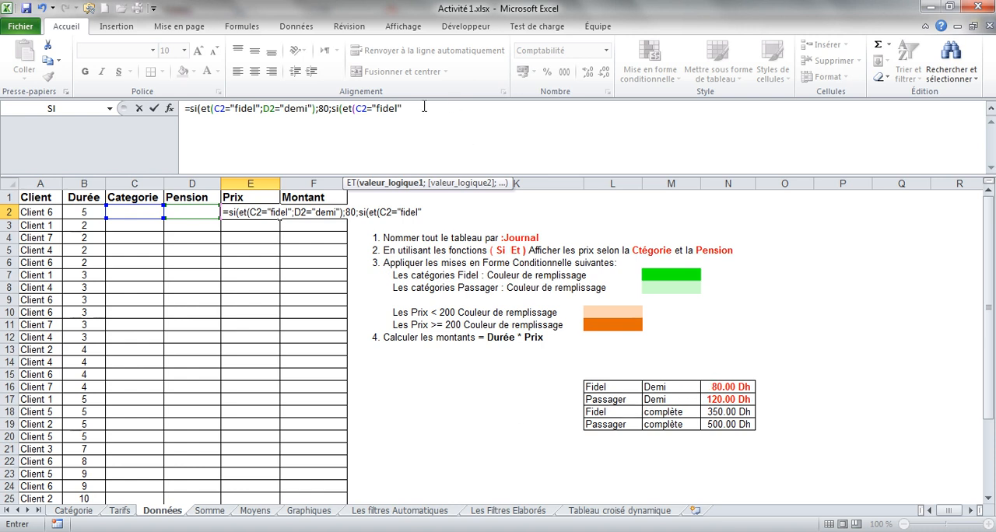
type(";")
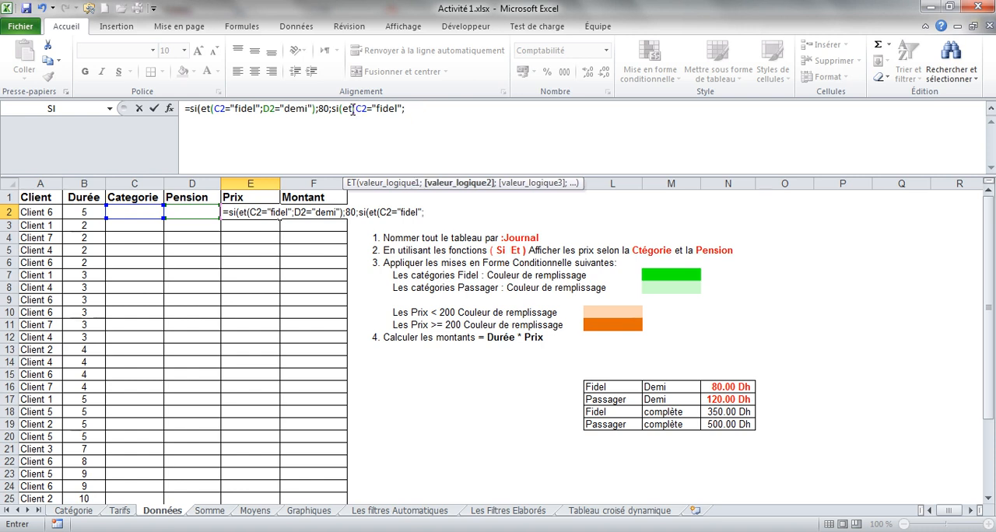
left_click(354, 109)
type("(")
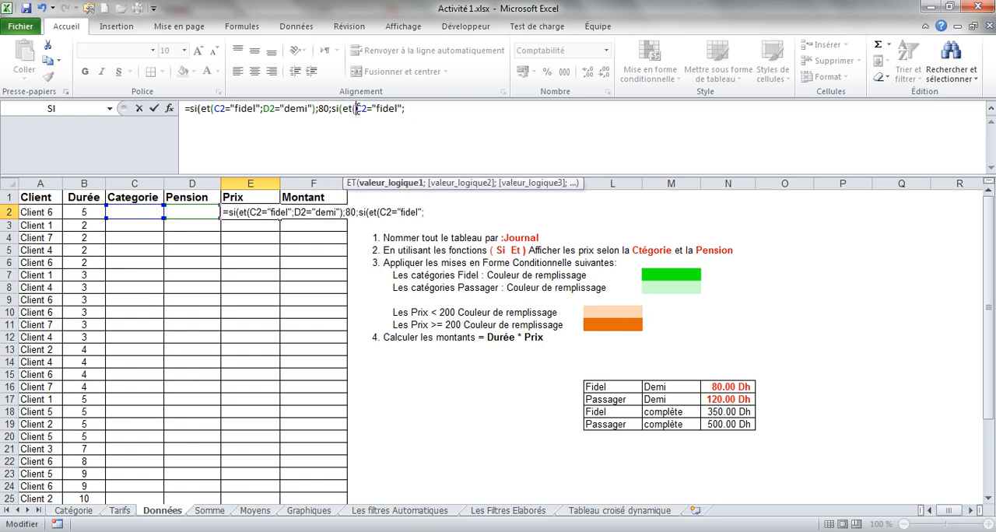
left_click(410, 114)
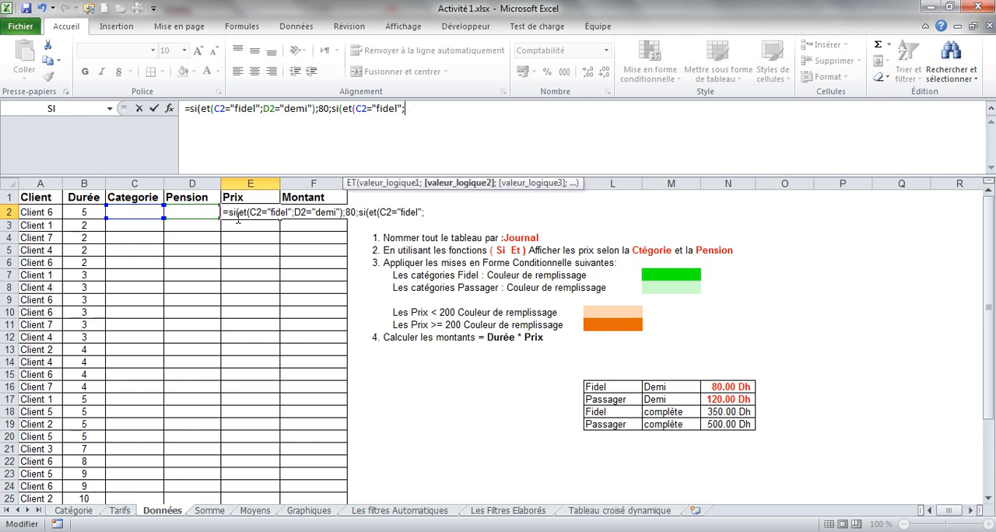
Add the pension condition D2="complète" to the second Et function and close its parenthesis.
left_click(202, 213)
type("=")
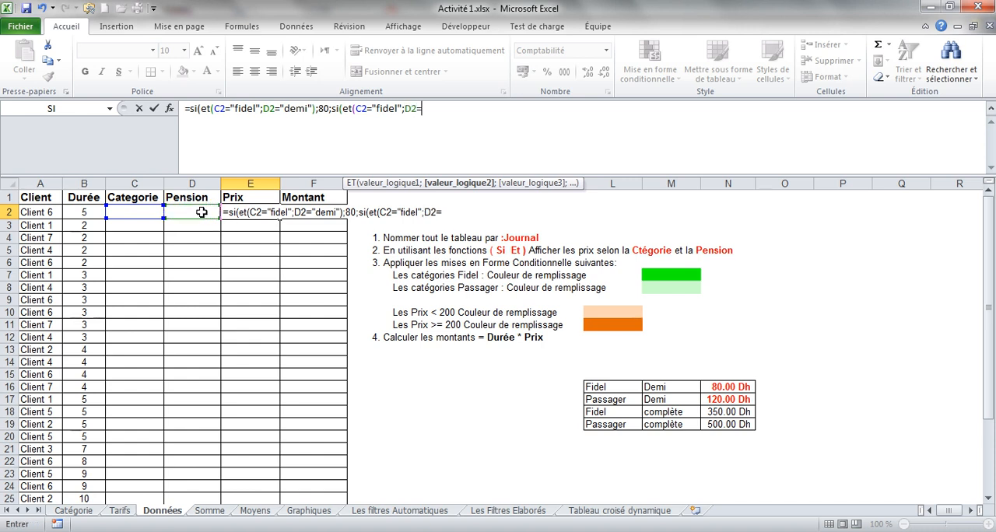
type("\"comp")
type("lé")
type("te")
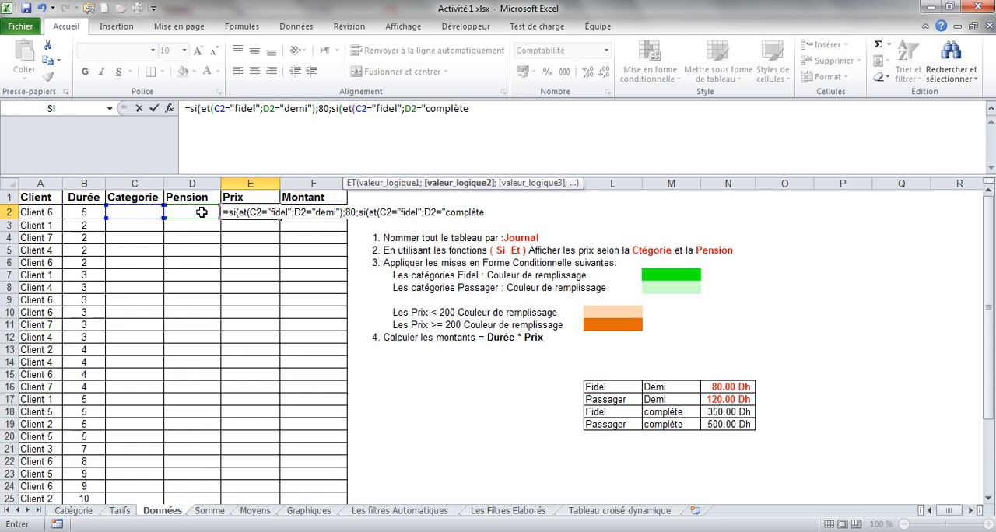
type("\")")
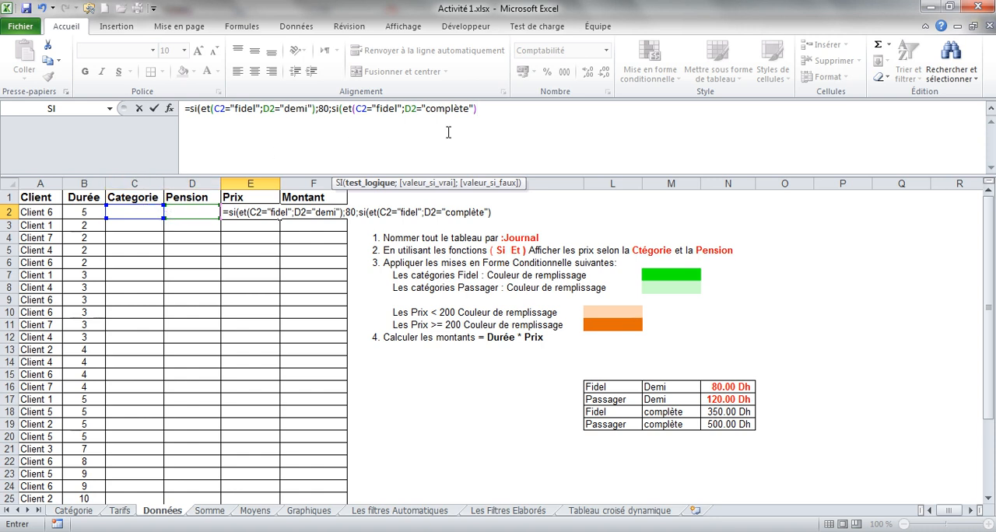
type(";")
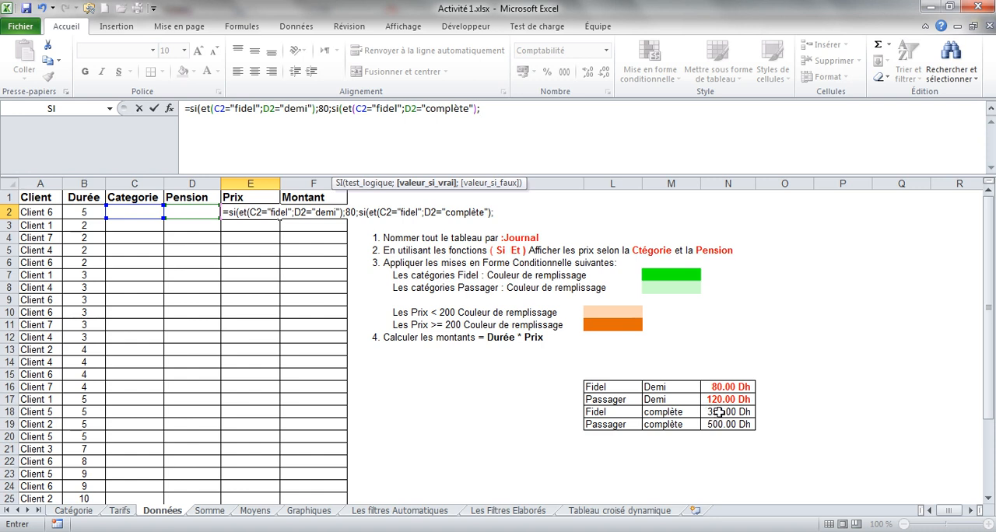
type("350;")
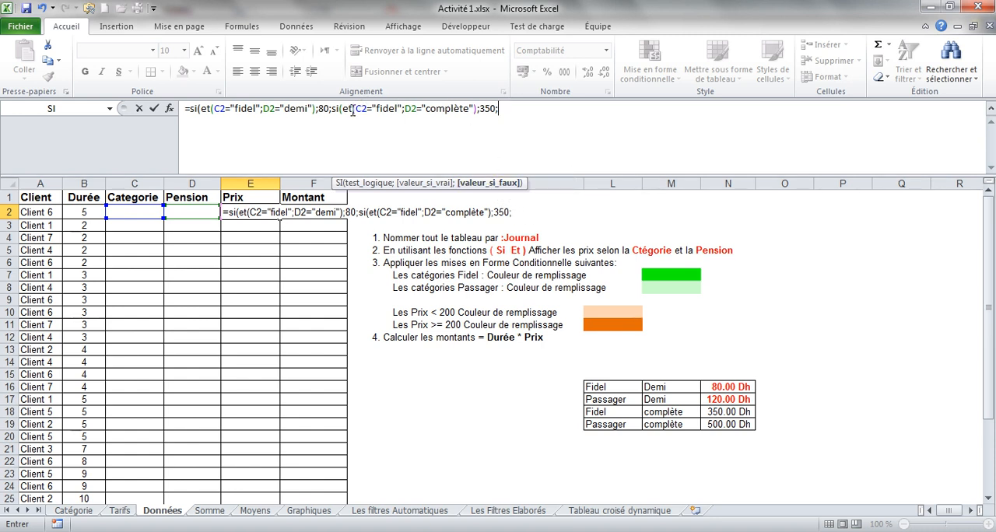
Add 350 as the second Si's value if true and continue to its value-if-false argument.
left_click_drag(342, 109, 478, 113)
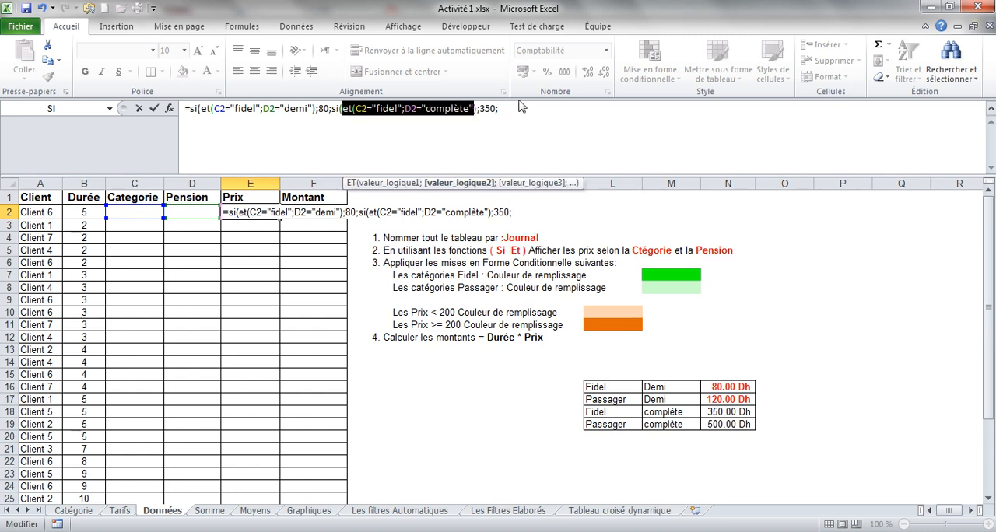
left_click(515, 109)
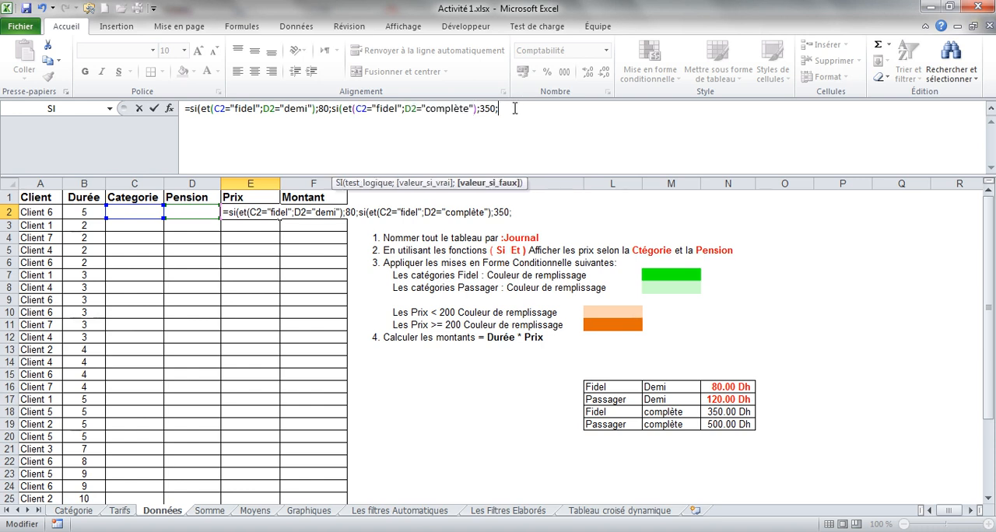
Nest a third Si with an Et function whose first condition is C2="passager".
type("si(")
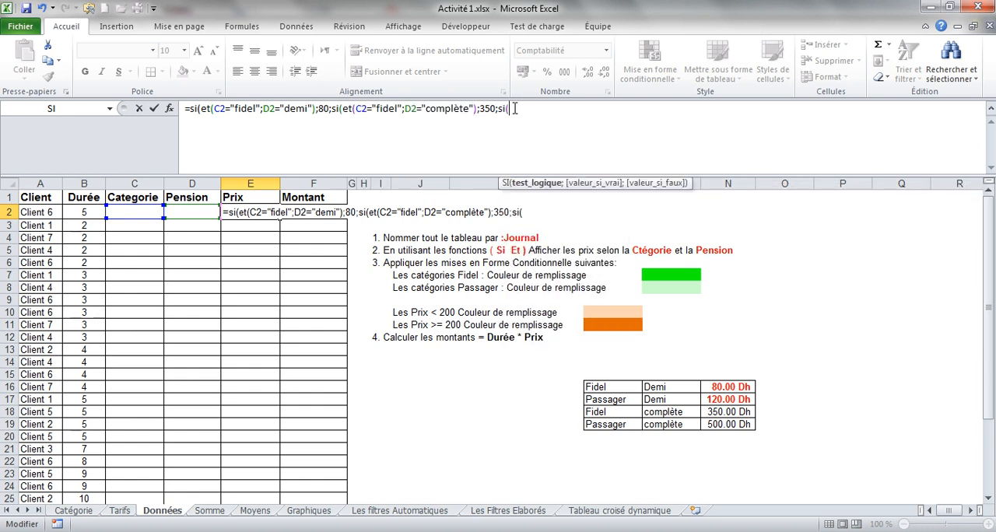
type("et(")
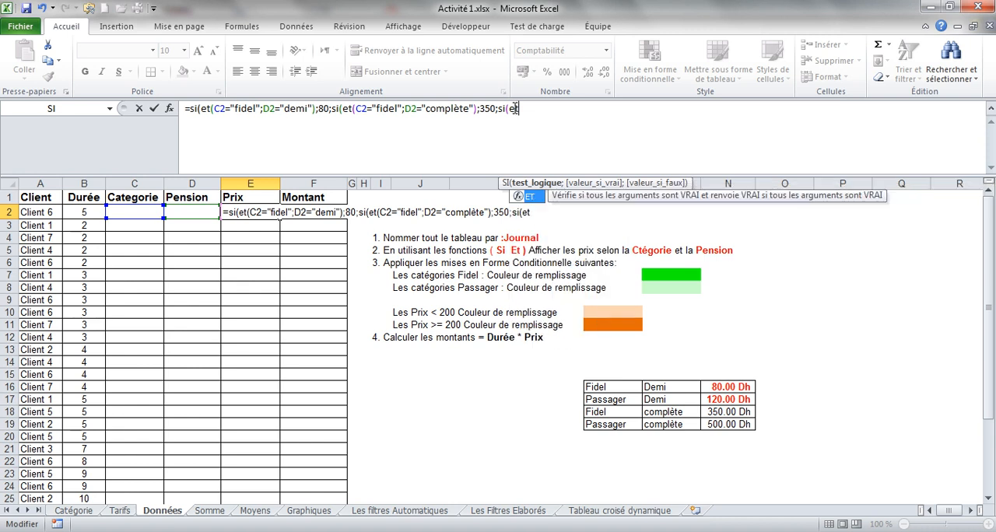
left_click(149, 211)
type("=")
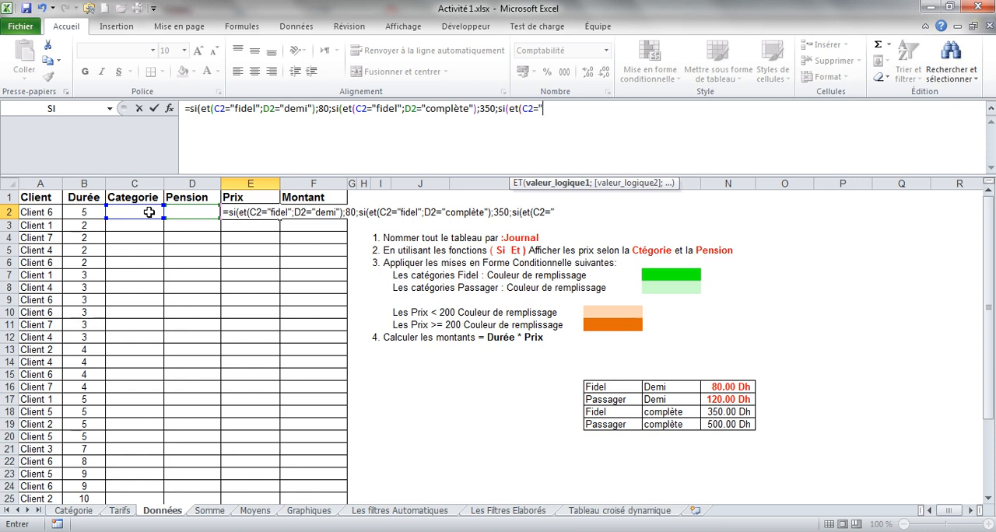
type("\"passager\";")
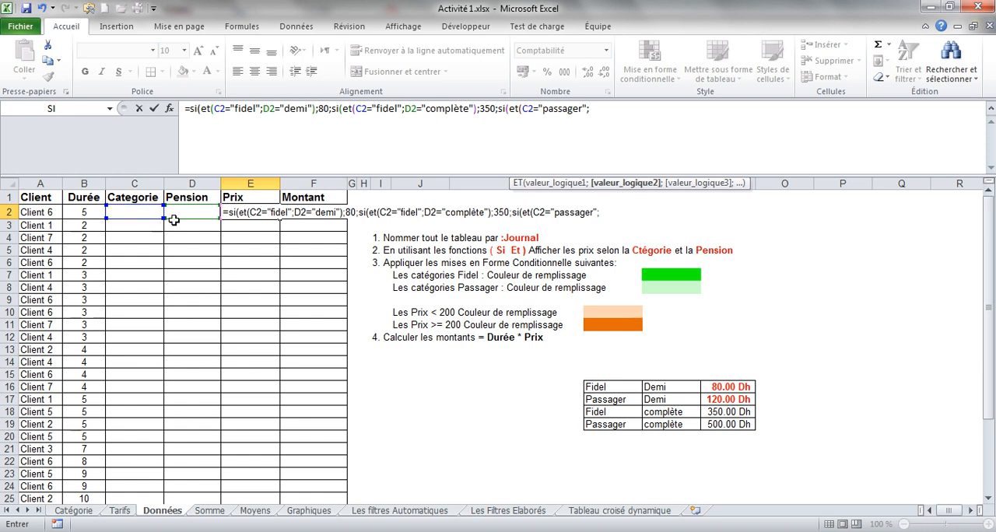
Add D20="dmi" as the third Et function's second condition and try to enter the formula.
left_click(183, 211)
type("0")
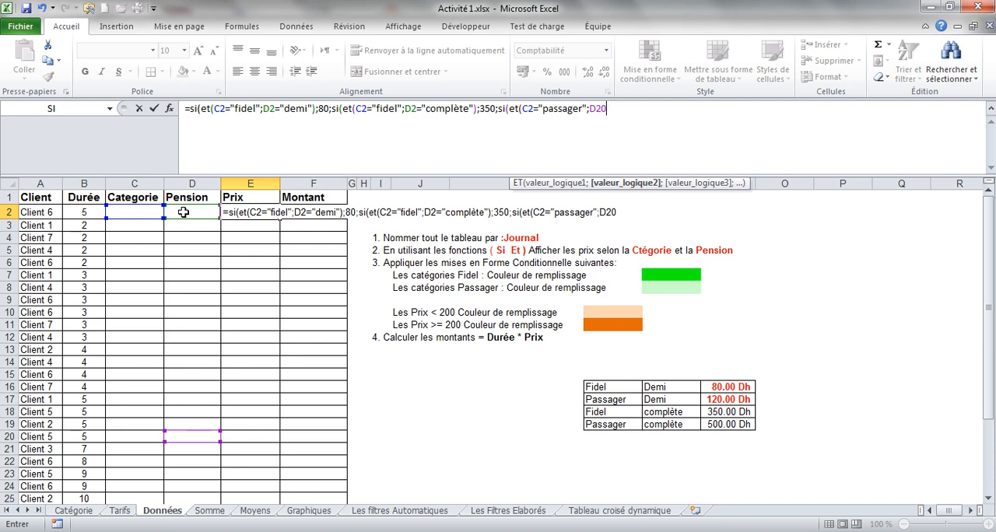
type("=\"dmi")
key("Return")
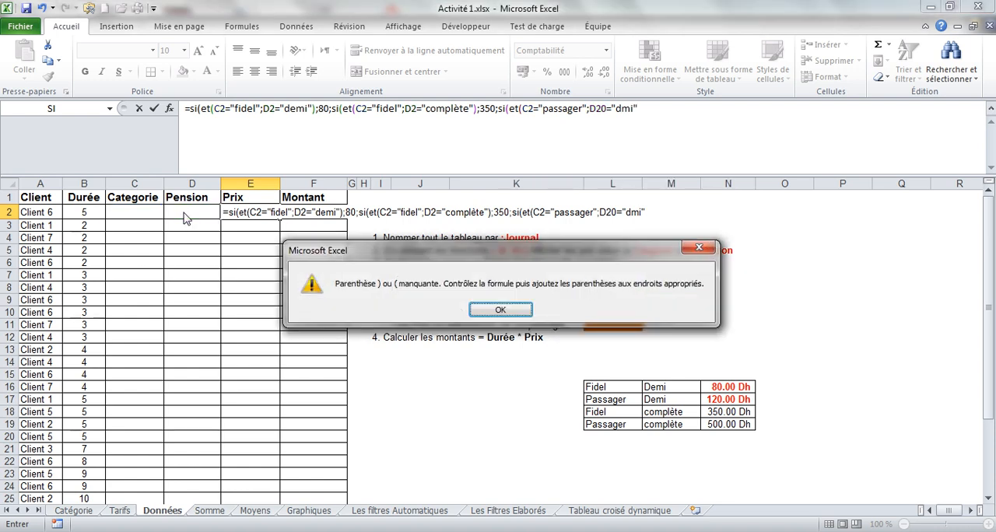
Dismiss the parenthesis warning, correct the pension text to "demi" and close the third Et function.
left_click(500, 310)
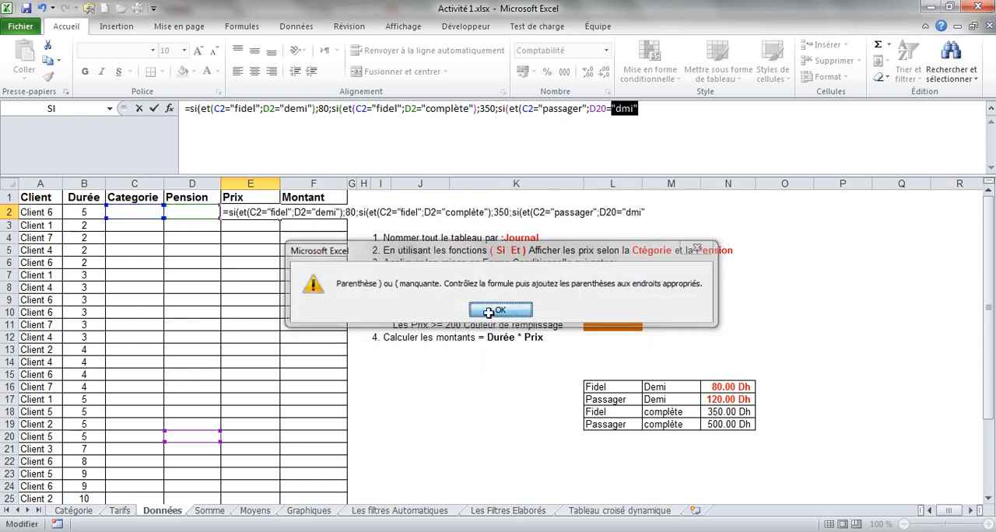
left_click(621, 108)
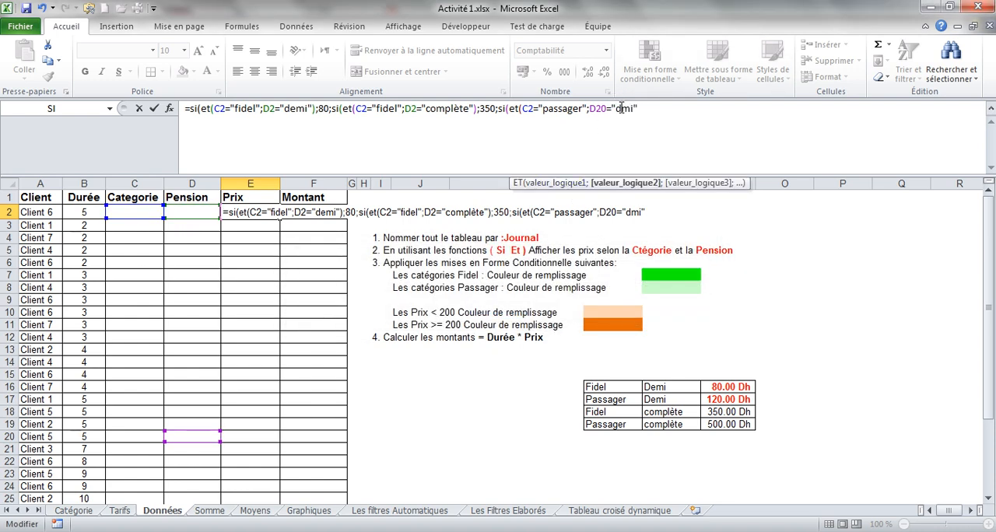
type("e")
left_click(583, 109)
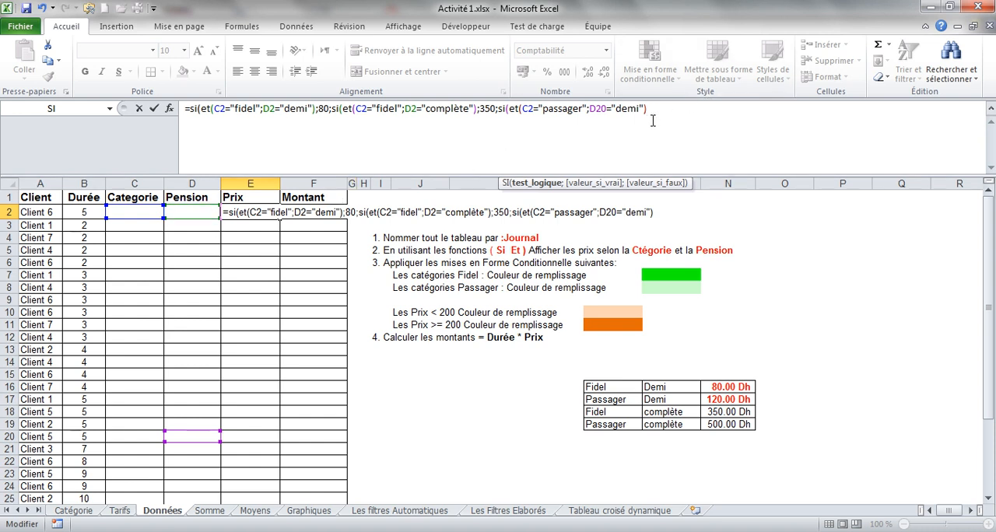
type(";")
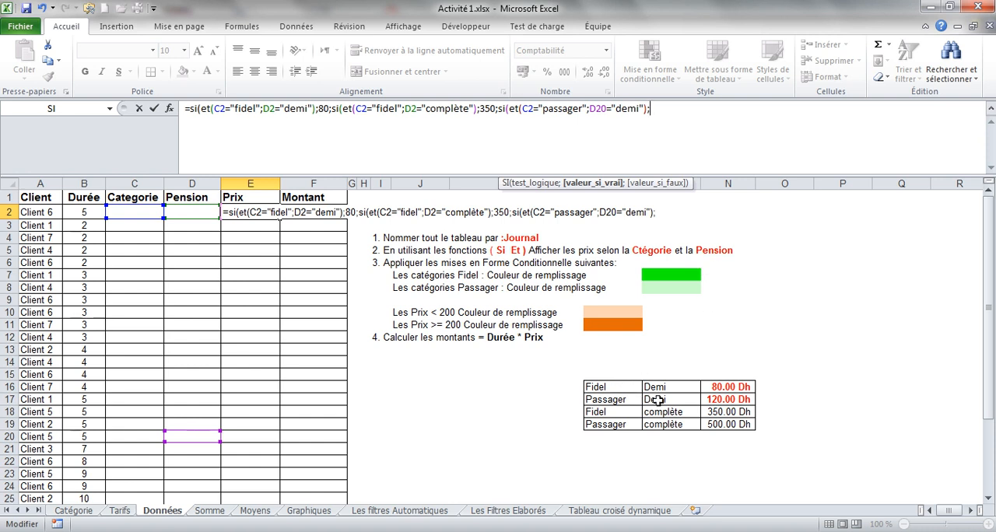
type("120;")
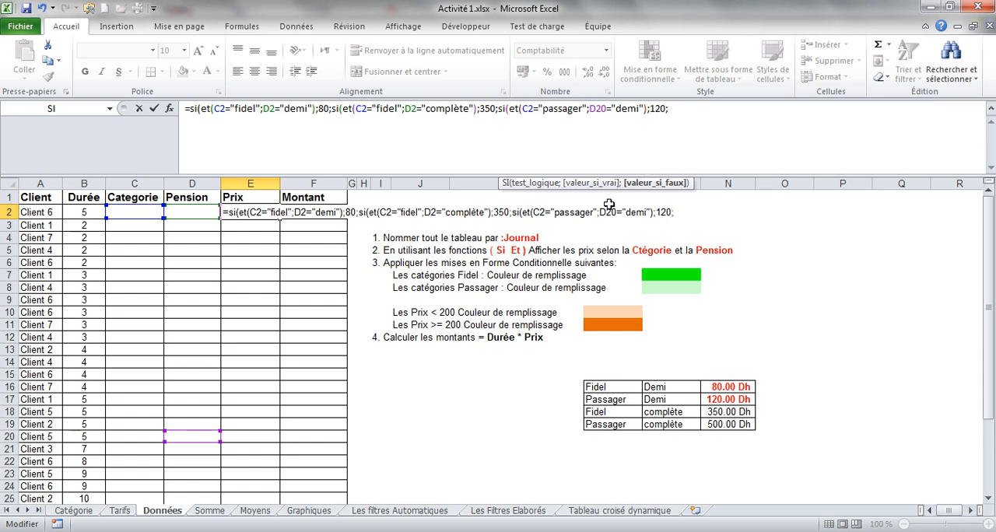
Give the third Si 120 as the value if true and 500 as the value if false.
type("500")
key("BackSpace")
Close the three nested Si functions with ))) and validate the price formula in E2.
type(")")
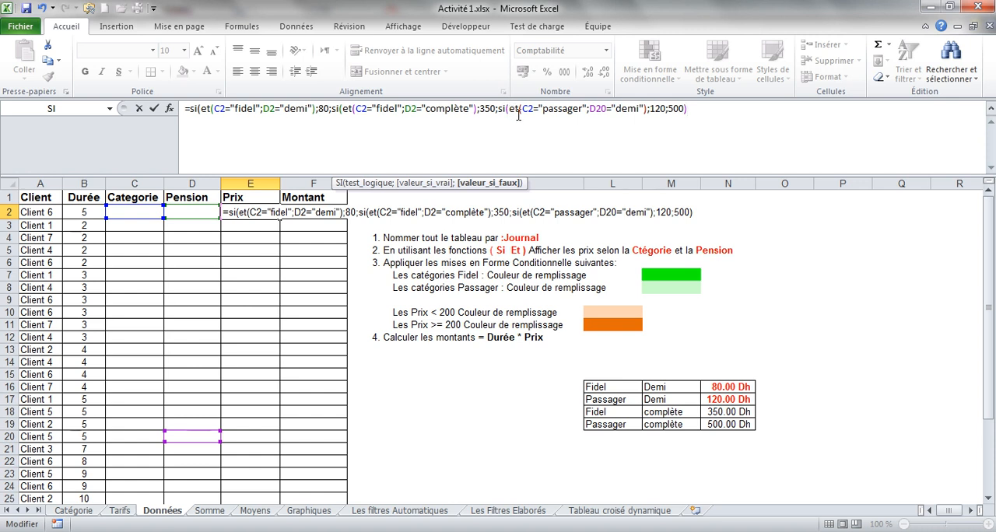
key("BackSpace")
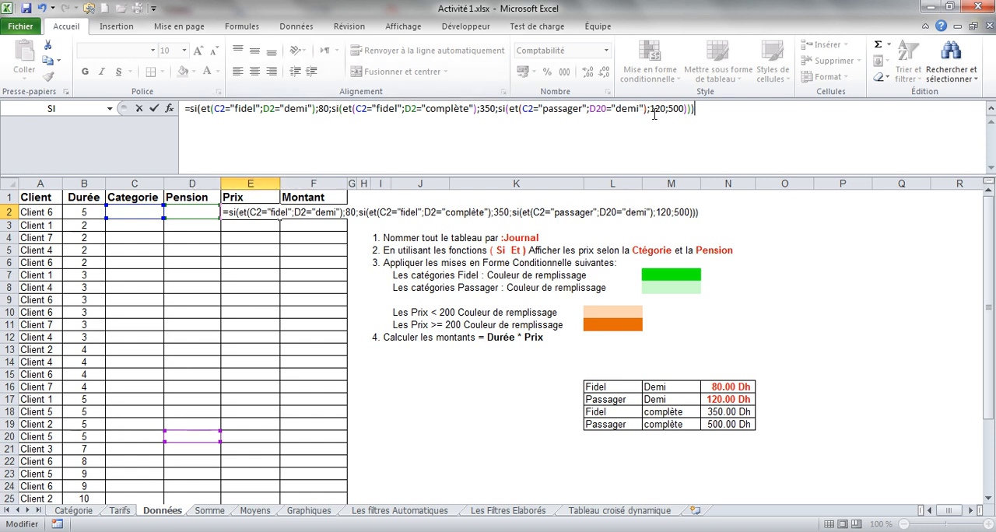
left_click(705, 114)
left_click(155, 110)
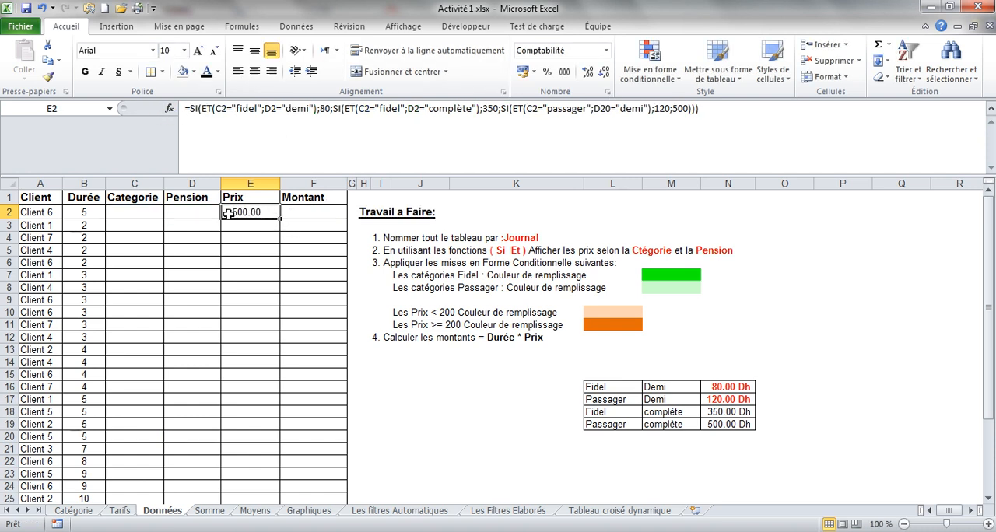
Check the category in C2 and the pension in D2 against the price formula in E2.
left_click_drag(143, 212, 165, 212)
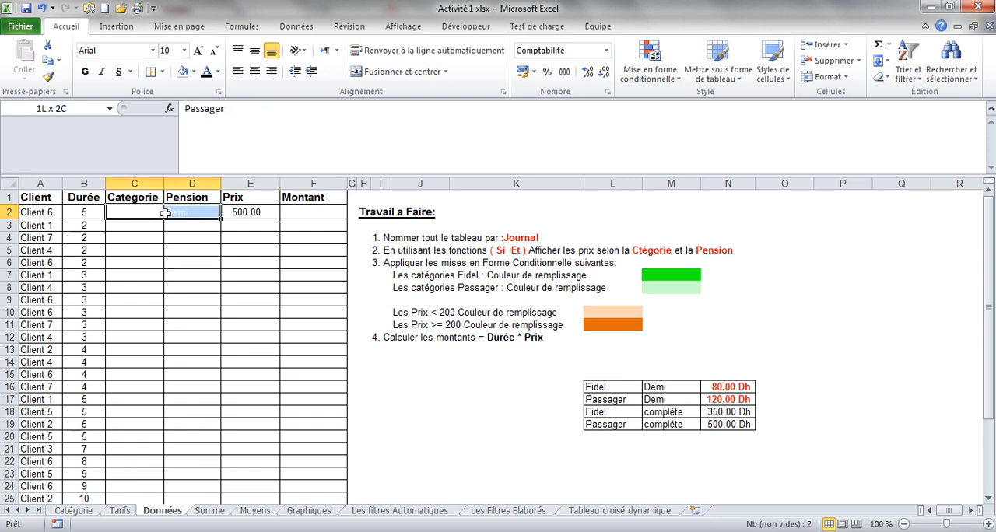
left_click(145, 212)
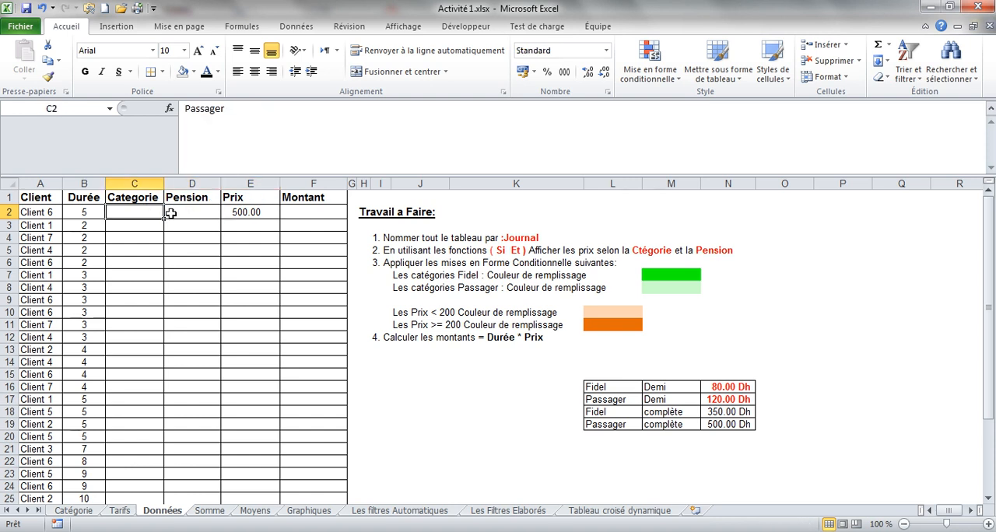
left_click(177, 212)
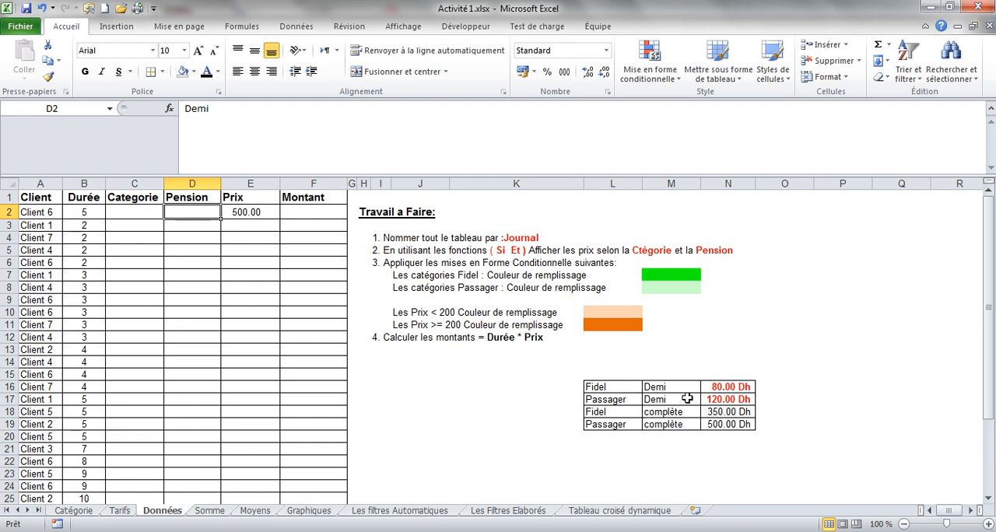
left_click(151, 211)
left_click(177, 214)
left_click(145, 213)
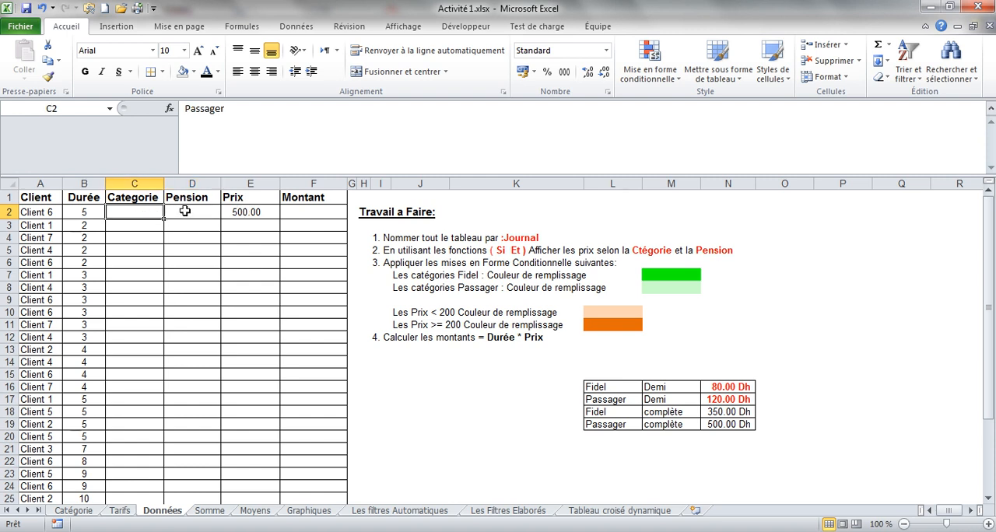
left_click(185, 211)
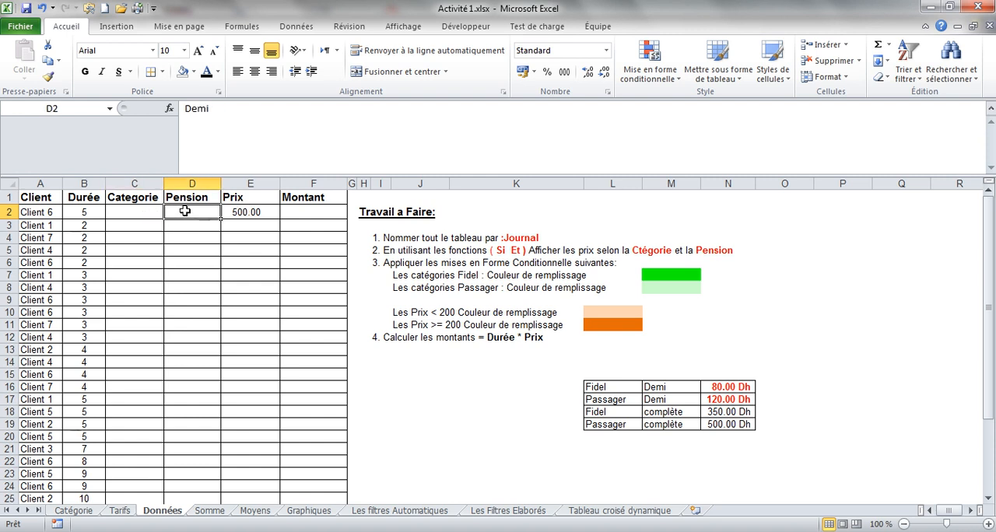
left_click(258, 210)
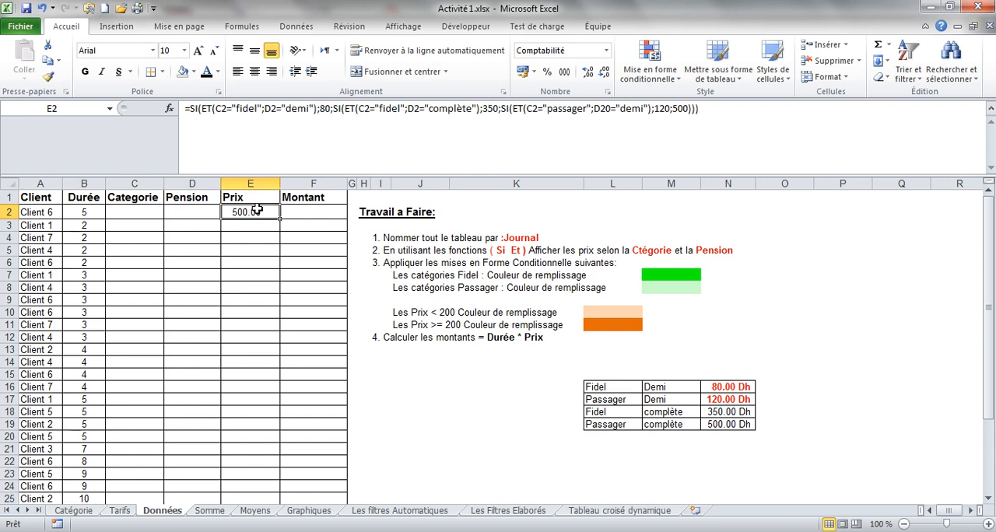
Correct the pension reference in the third Et function of E2 from D20 to D2 and validate the formula.
left_click(612, 109)
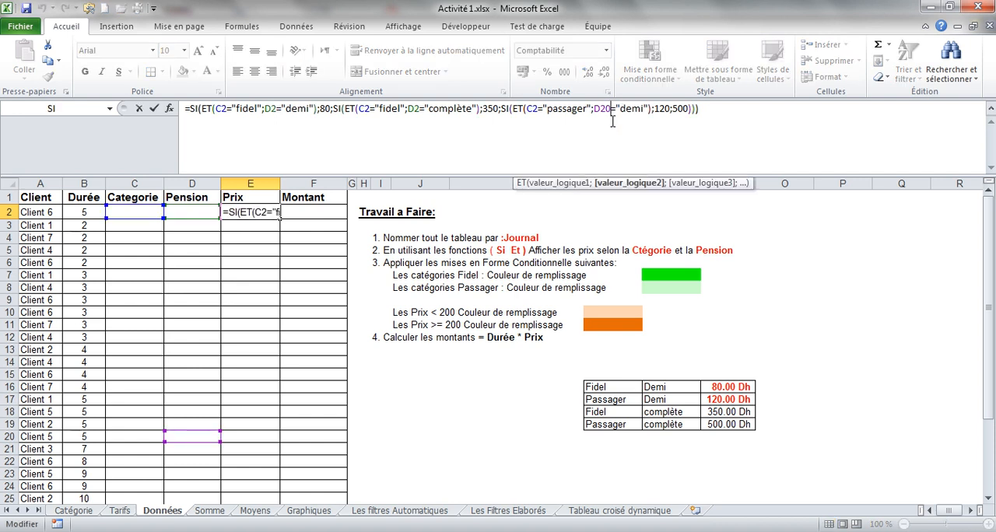
key("BackSpace")
double_click(600, 108)
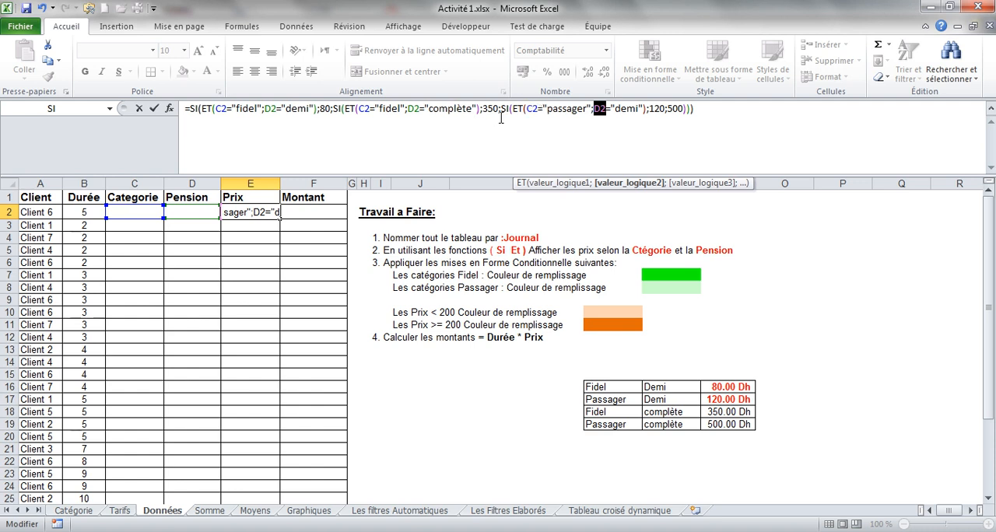
left_click(155, 109)
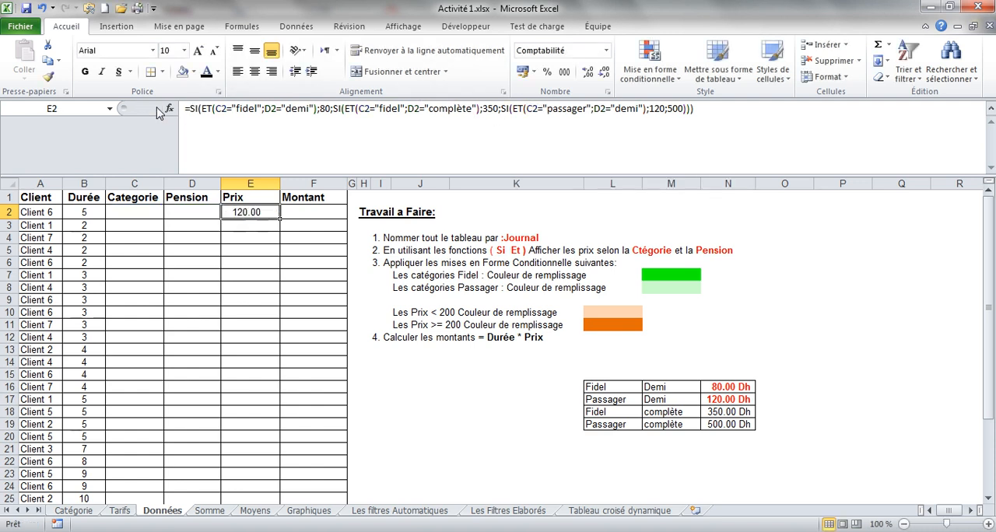
Fill the E2 price formula down the Prix column and apply a black font colour to the hidden data in C2:D31.
left_click(143, 212)
left_click(178, 212)
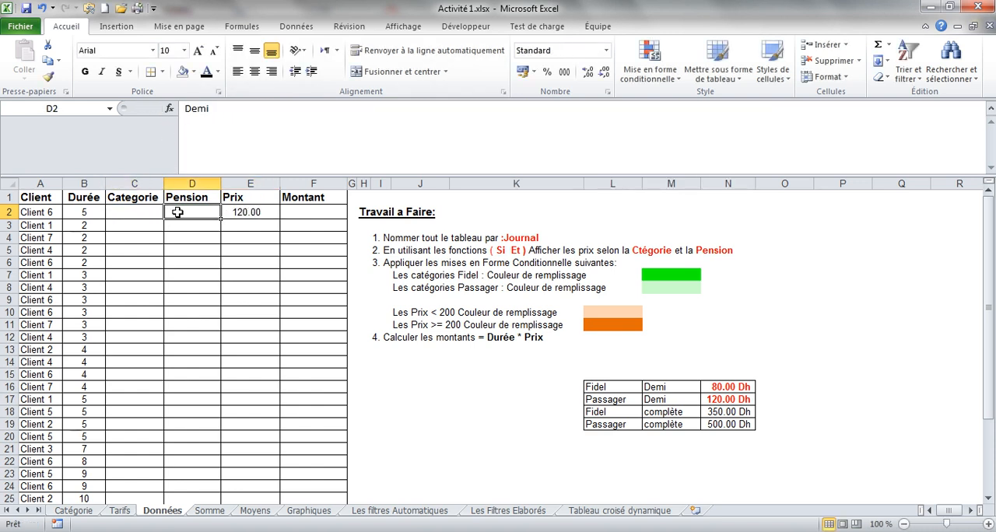
left_click(264, 212)
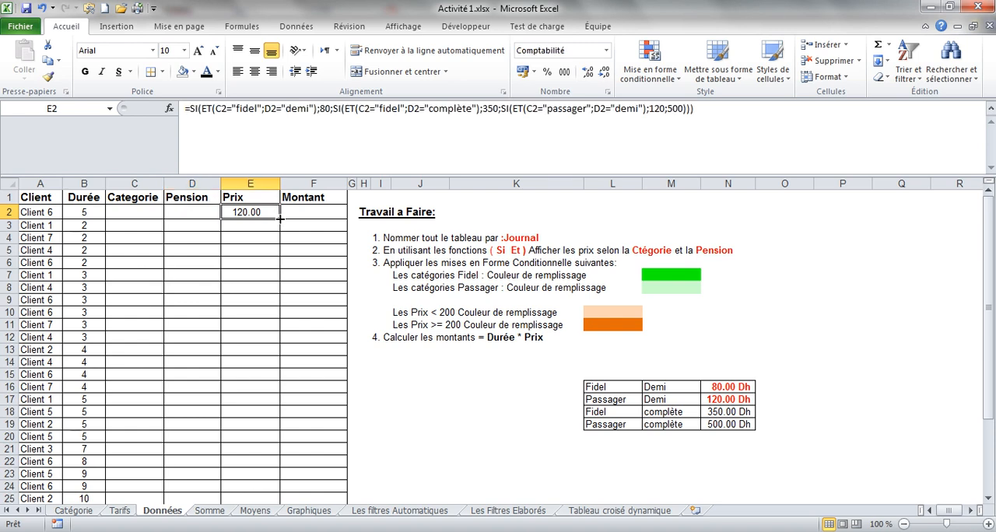
double_click(280, 218)
left_click_drag(148, 211, 196, 476)
left_click(208, 72)
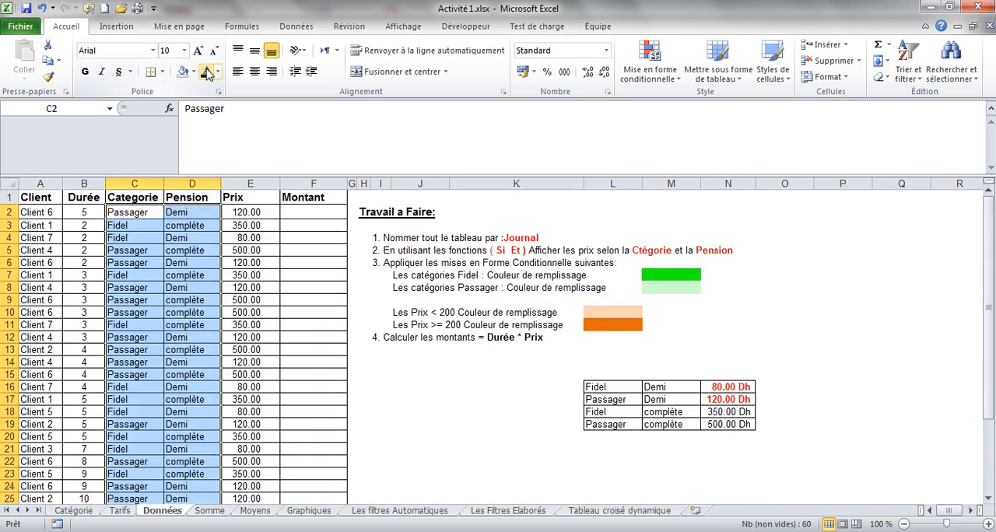
Check the calculated prices against the category and pension in several sample rows of the table.
left_click(141, 299)
left_click_drag(141, 299, 241, 300)
left_click_drag(136, 388, 231, 387)
left_click_drag(126, 450, 209, 441)
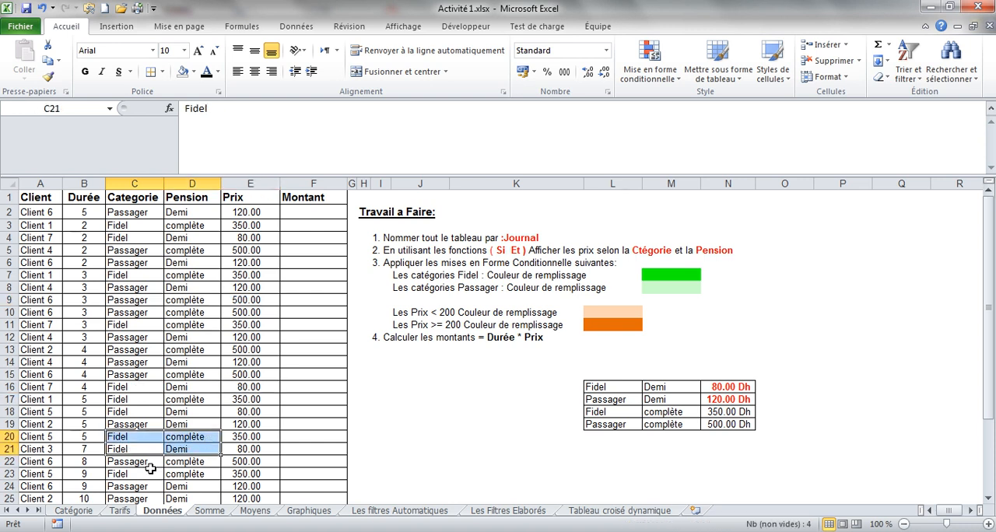
left_click_drag(125, 459, 232, 471)
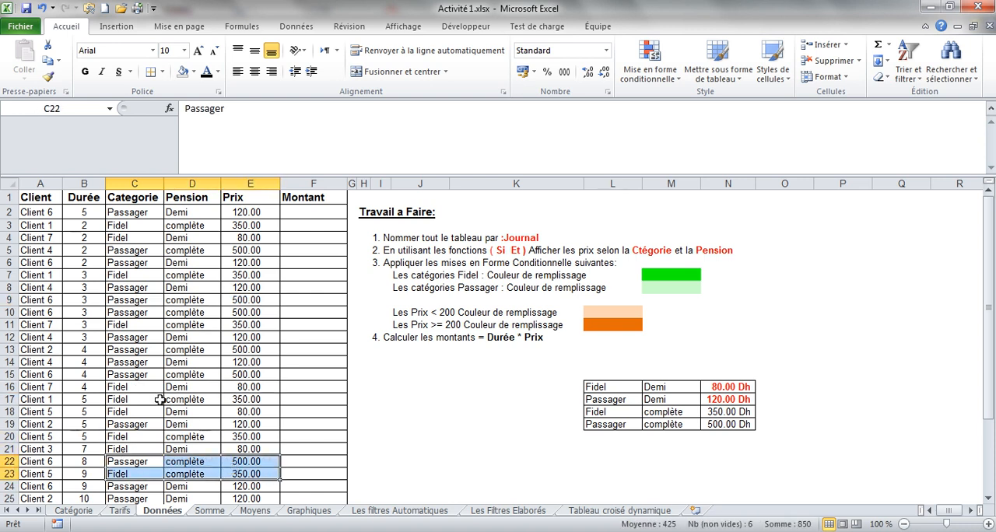
left_click_drag(130, 363, 237, 352)
left_click_drag(140, 279, 226, 274)
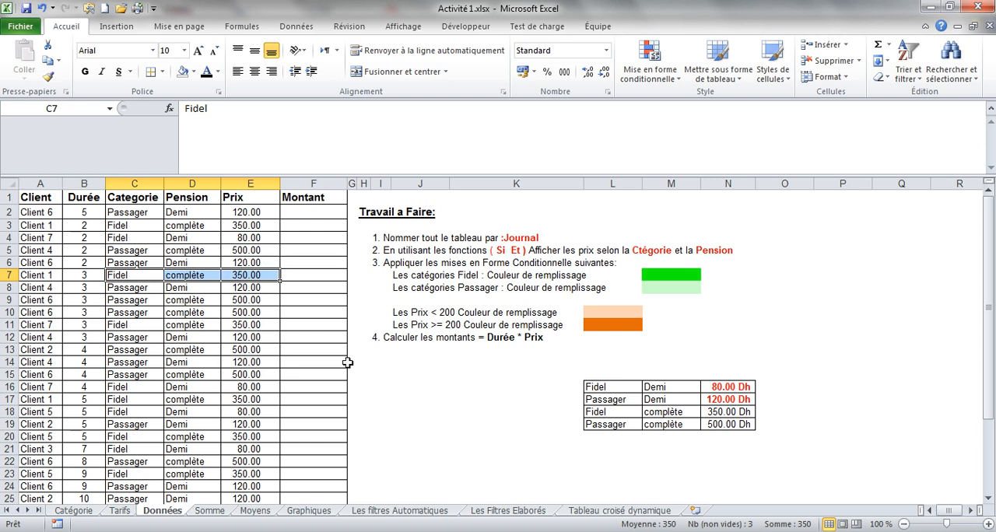
Delete the price reference table in L16:N19, shifting cells left, and save the workbook.
left_click_drag(597, 383, 717, 423)
right_click(672, 394)
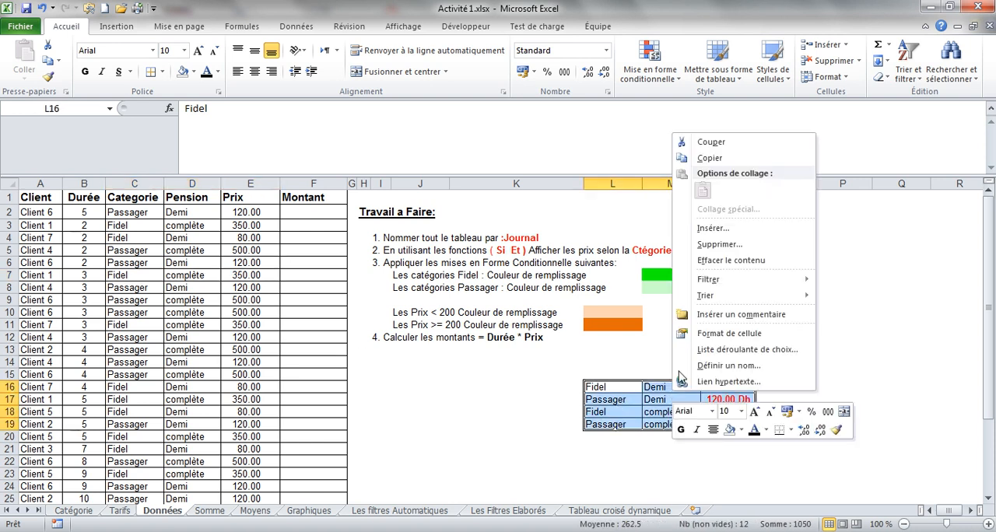
left_click(715, 245)
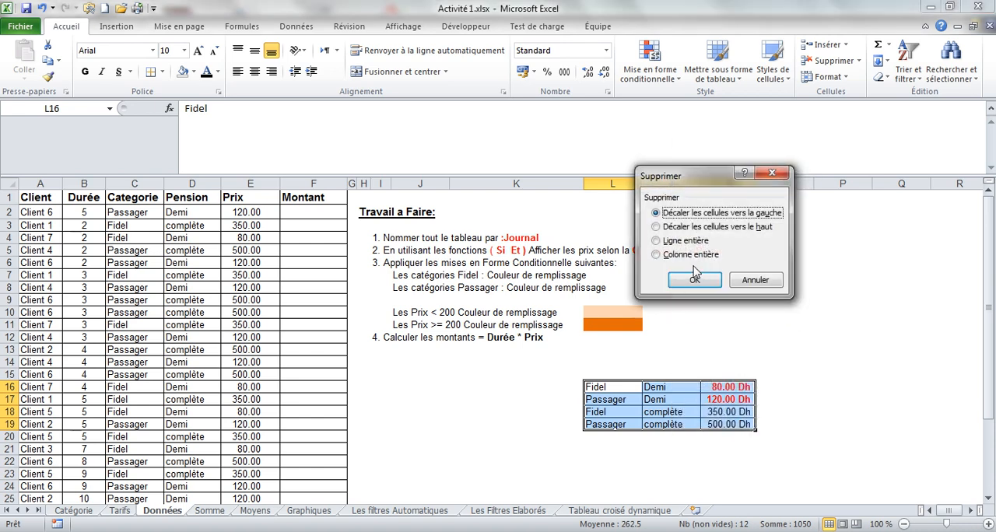
left_click(695, 280)
left_click(580, 391)
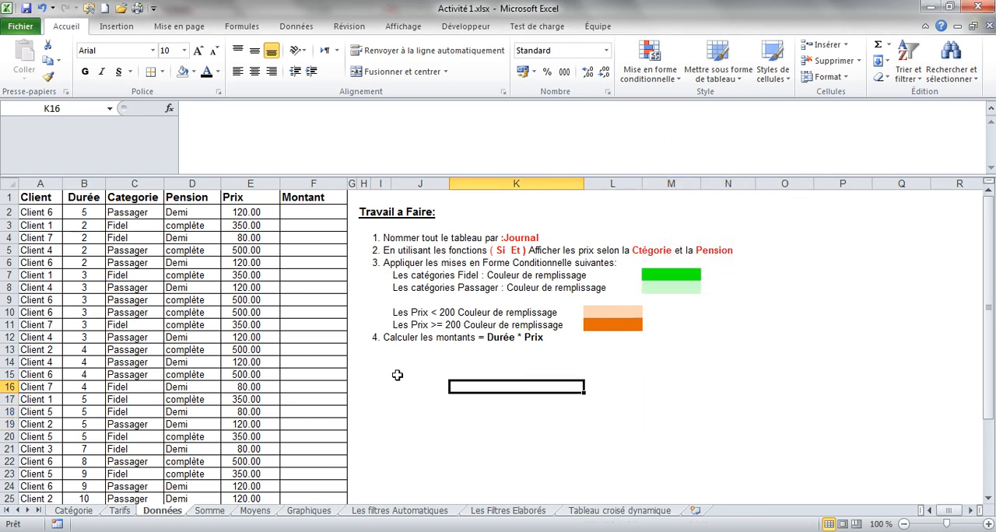
left_click(28, 10)
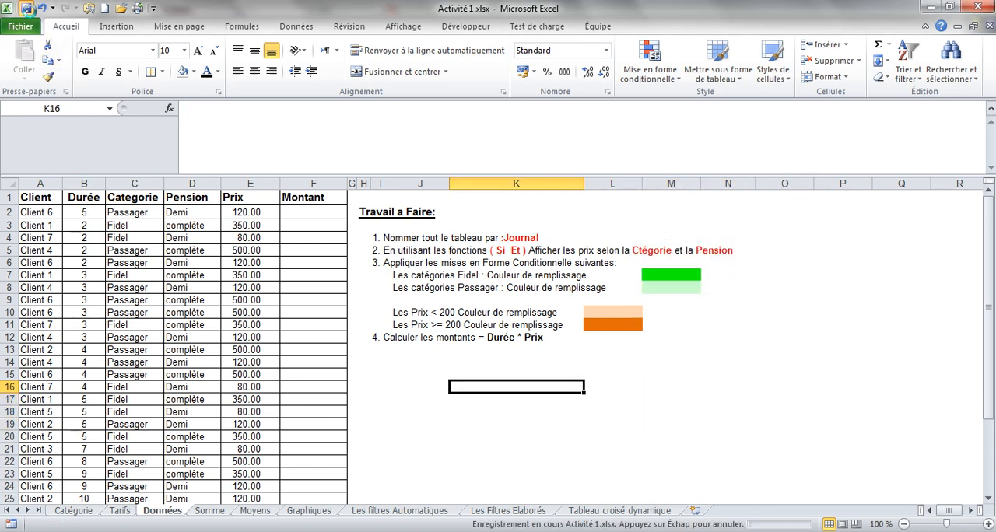
Enter the amount formula =B2*E2 in F2 to multiply the duration by the price.
left_click(314, 209)
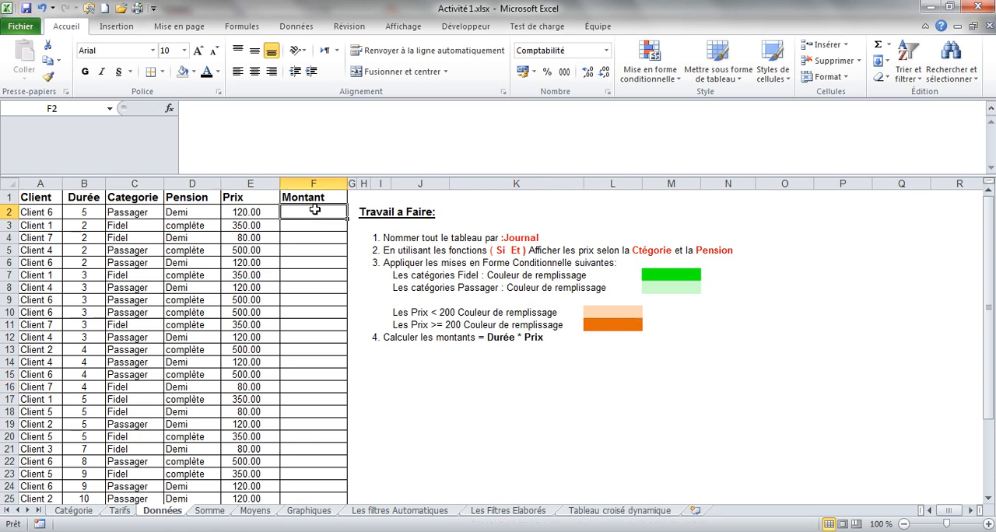
type("=")
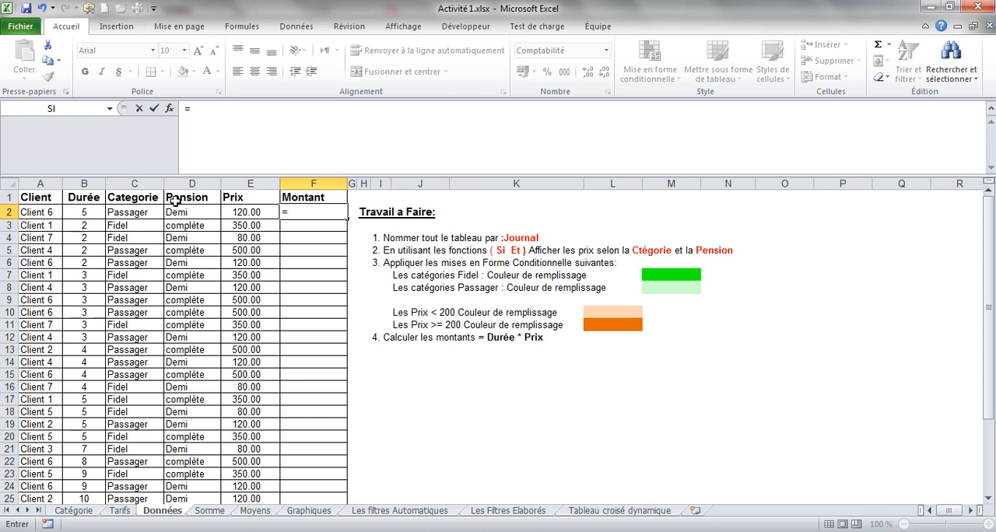
left_click(91, 213)
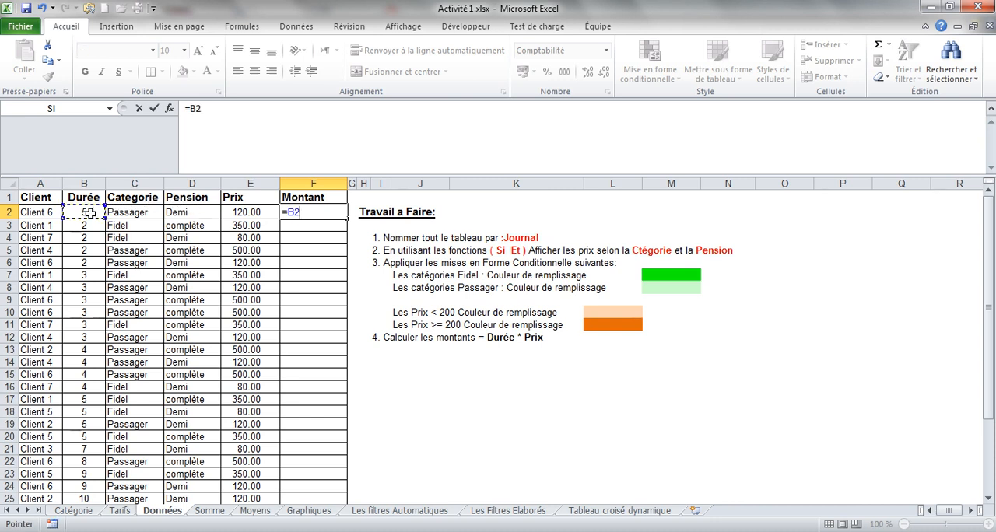
type("*")
left_click(249, 210)
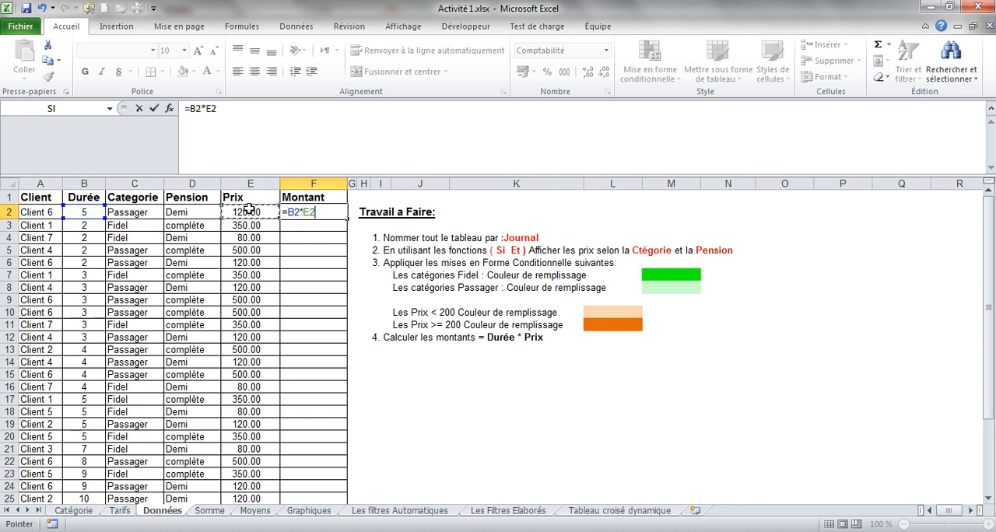
key("Return")
Fill the F2 amount formula down the Montant column and shrink the formula bar to a single line.
left_click(302, 210)
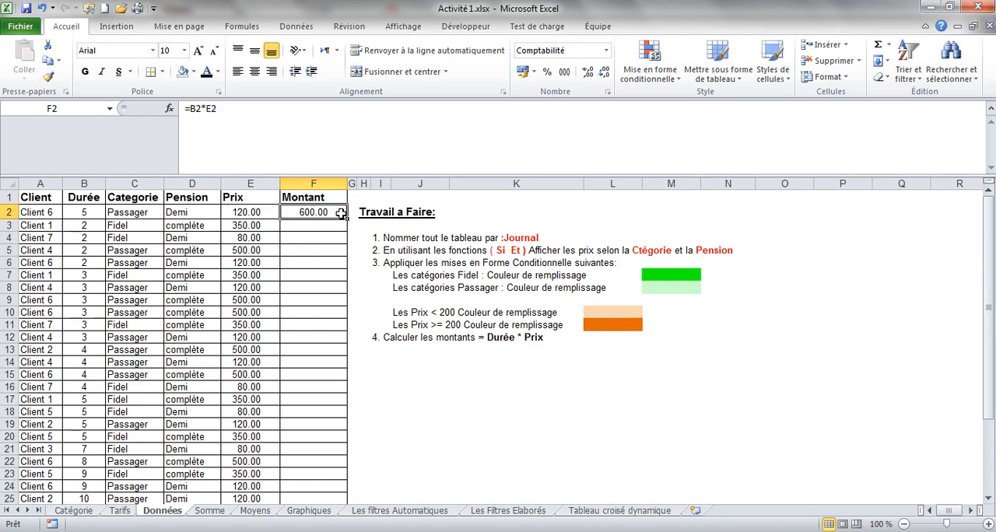
double_click(347, 219)
left_click_drag(348, 177, 348, 114)
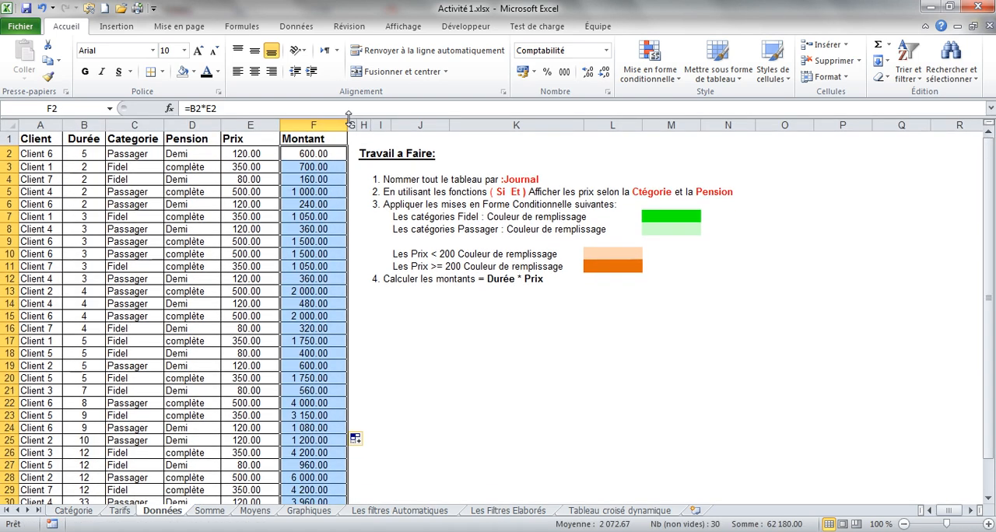
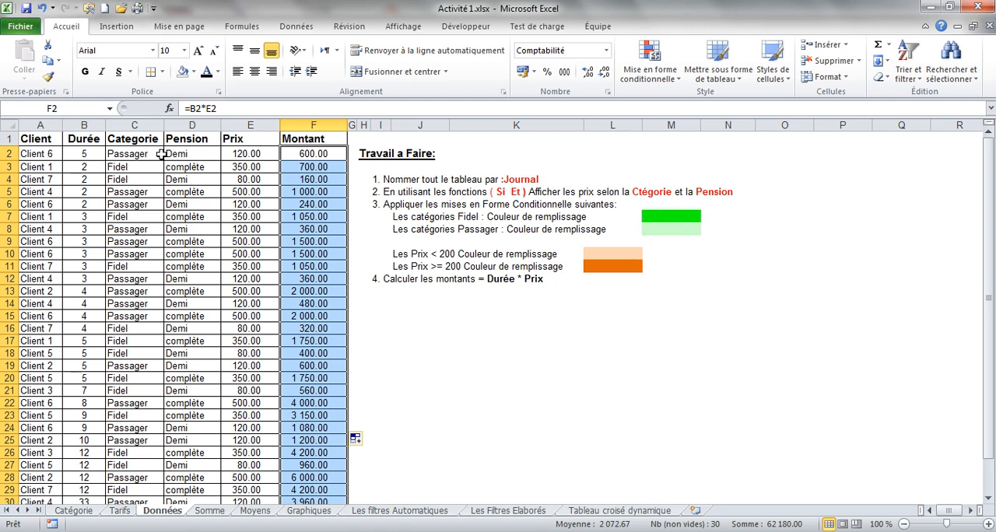
Create a conditional formatting rule on the categories in C2:C31 for cells whose value is equal to (égale à) fidel.
left_click_drag(145, 153, 132, 495)
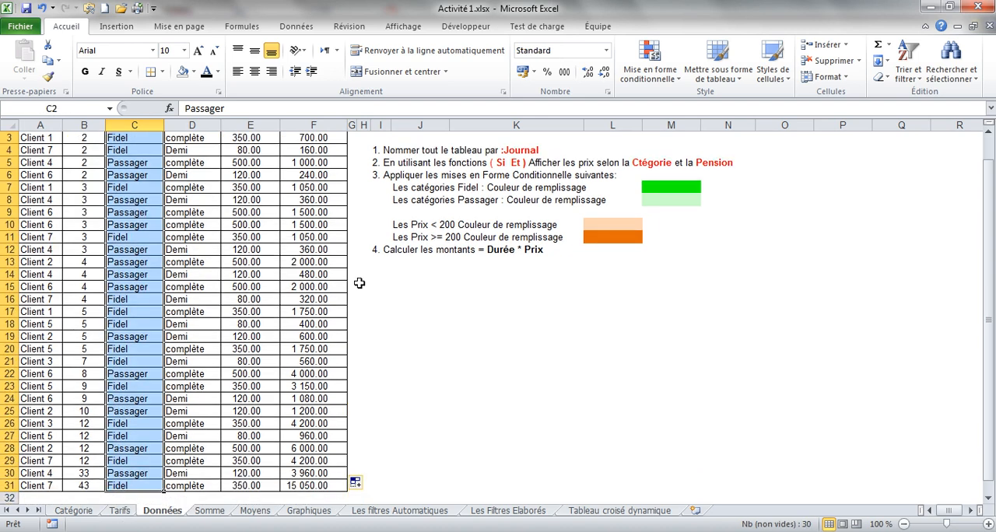
left_click(673, 77)
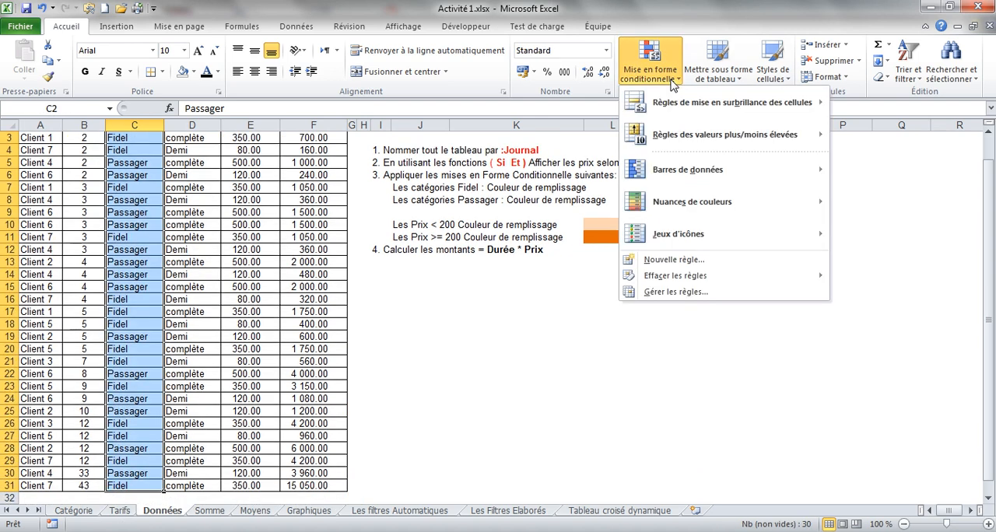
left_click(676, 293)
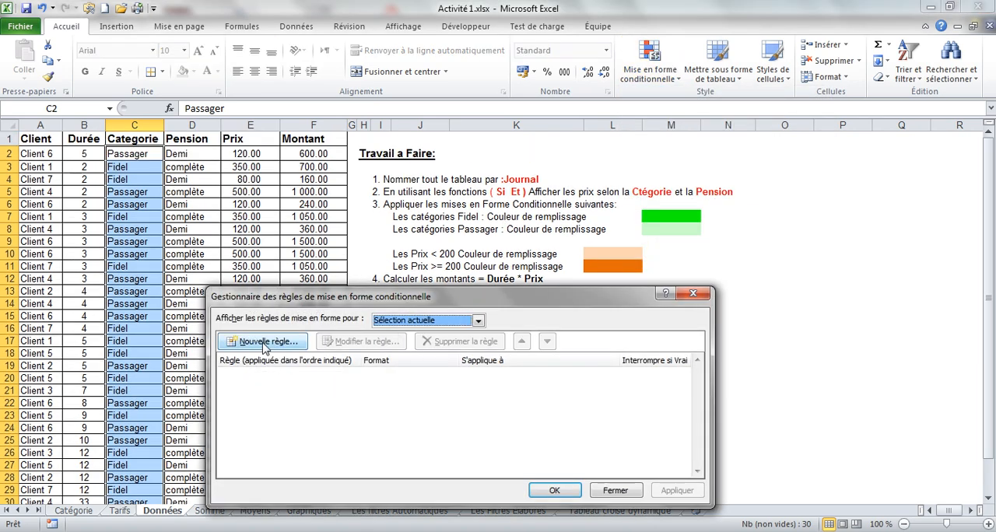
left_click(265, 343)
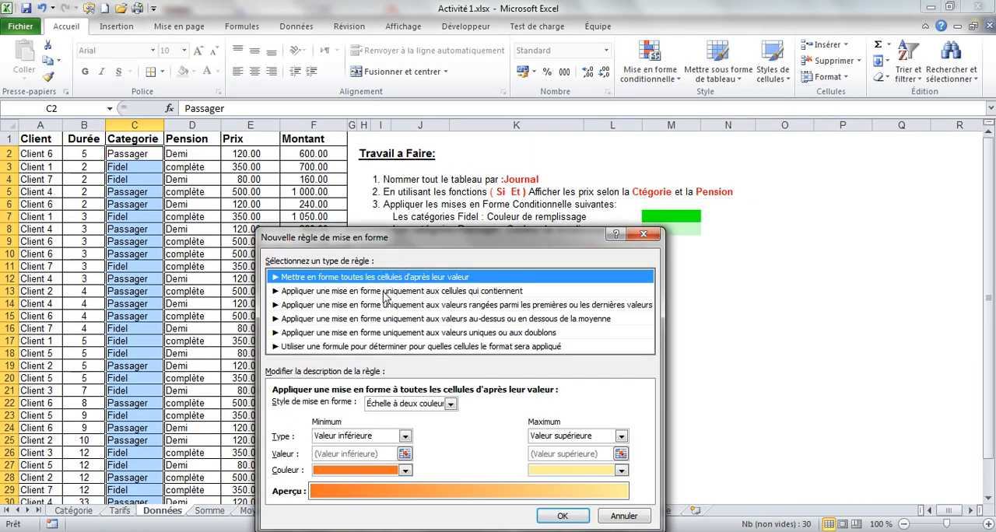
left_click(396, 291)
left_click_drag(440, 239, 577, 226)
left_click(596, 394)
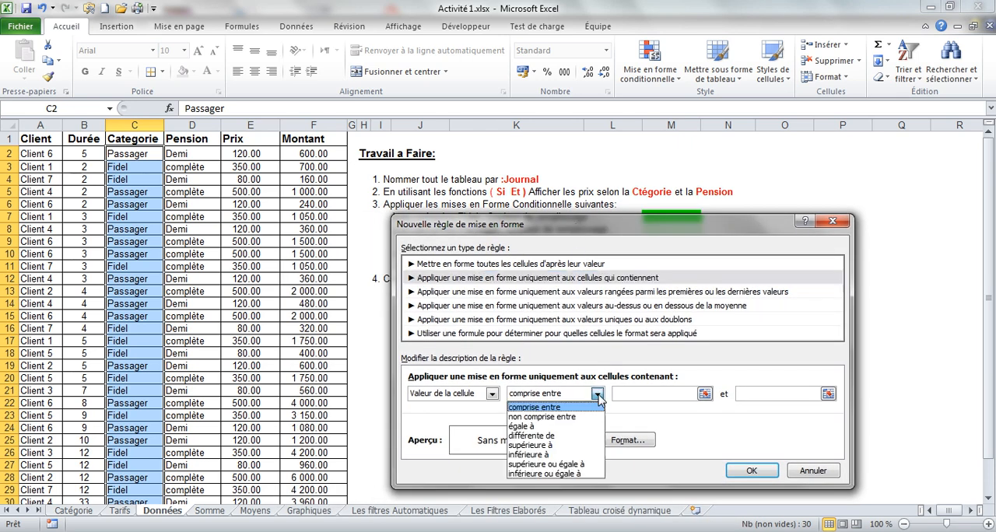
left_click(568, 432)
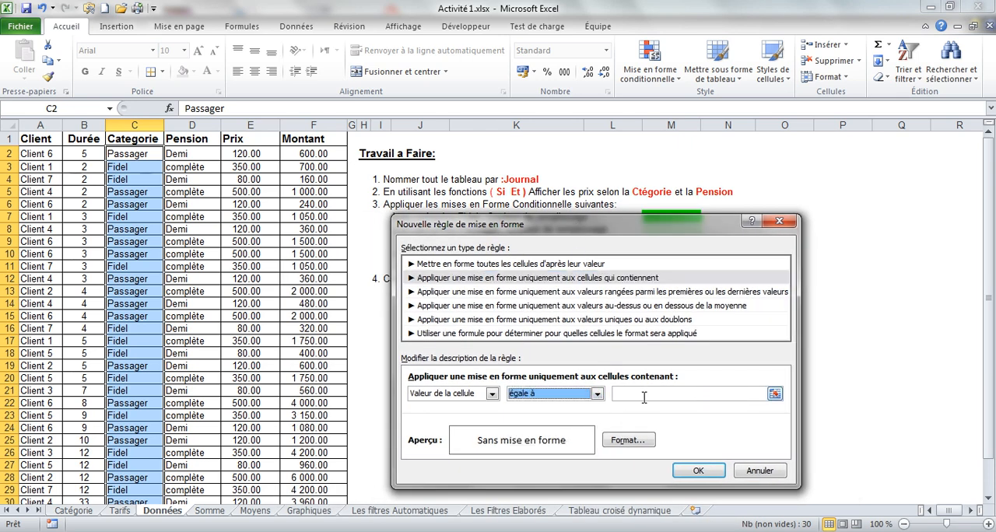
left_click(644, 397)
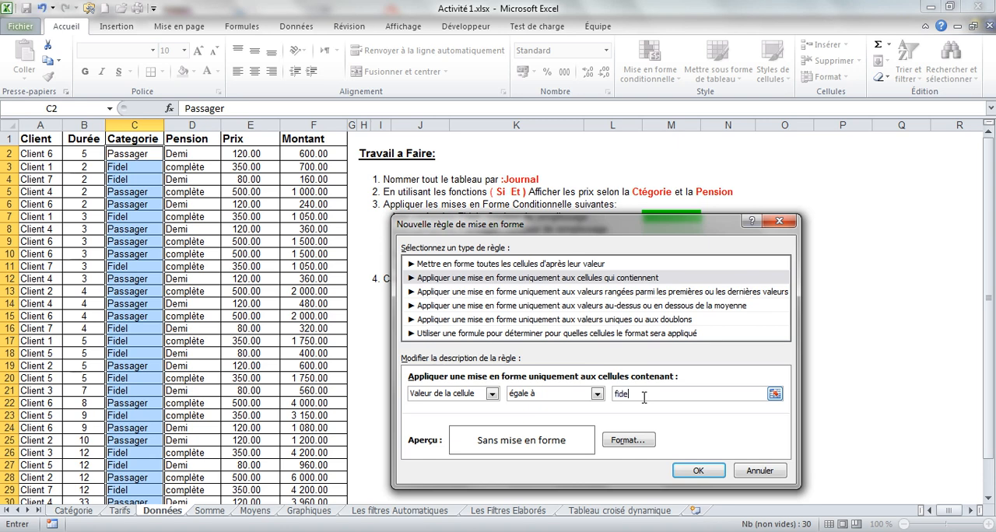
Give the fidel rule a bright green fill from the additional colours and add it to the rules list.
left_click(627, 441)
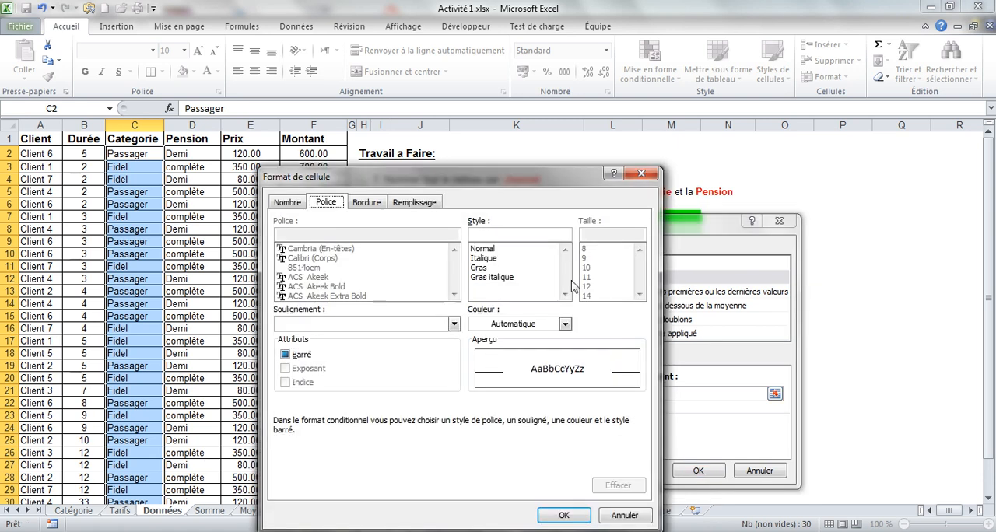
left_click(420, 204)
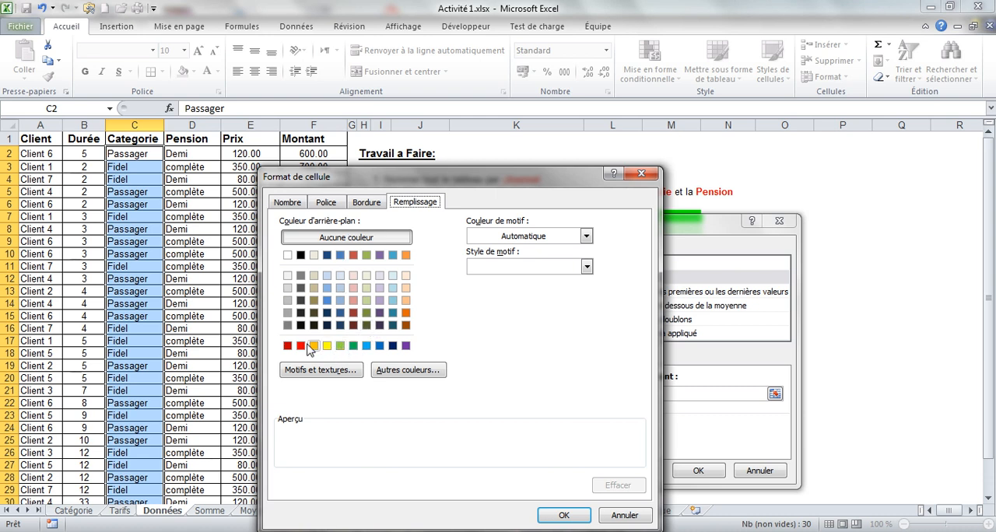
left_click(381, 379)
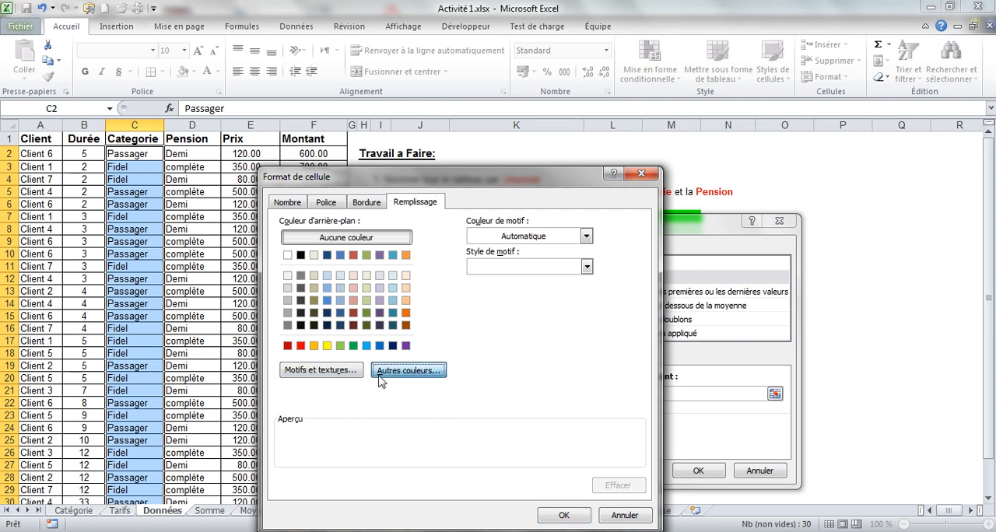
left_click(385, 370)
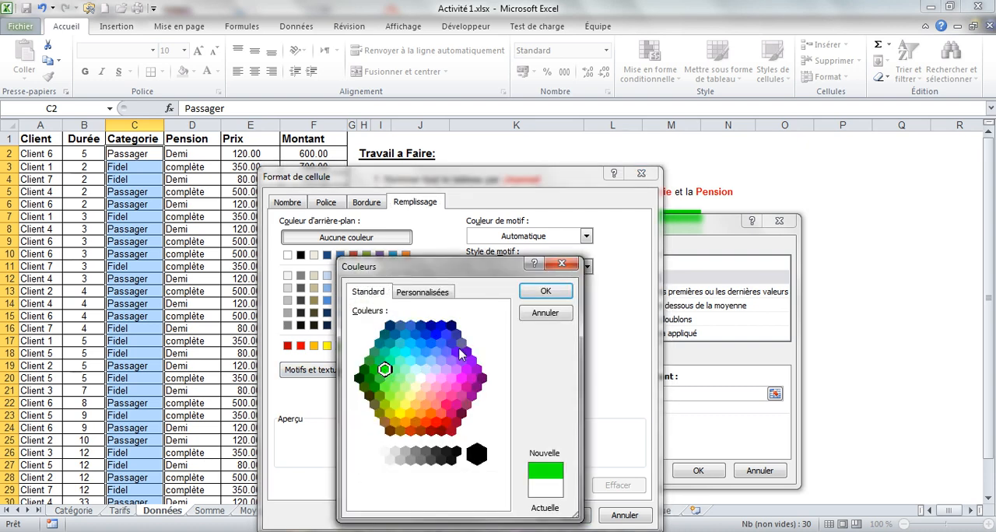
left_click(546, 292)
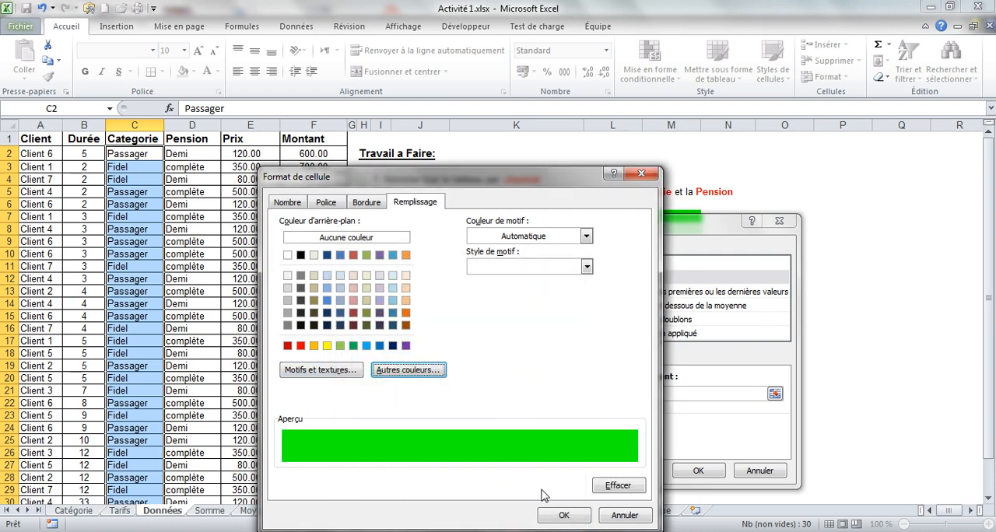
left_click(563, 515)
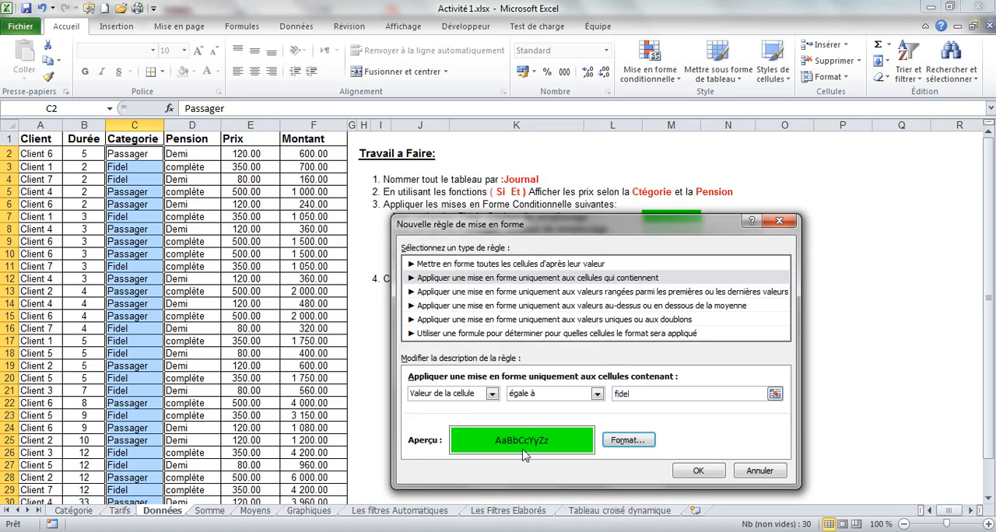
left_click(696, 470)
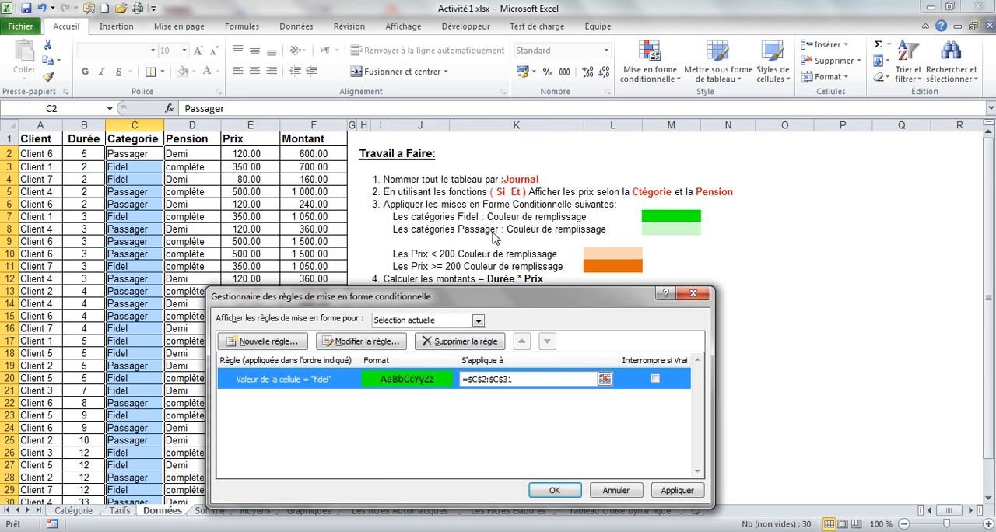
Add a second rule on the same category cells for values equal to (égale à) passager.
left_click(295, 350)
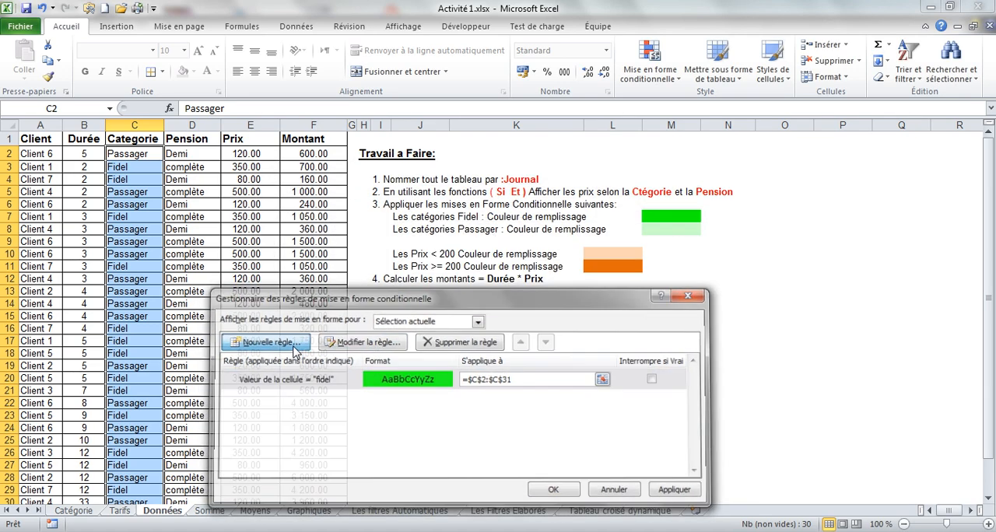
left_click(413, 294)
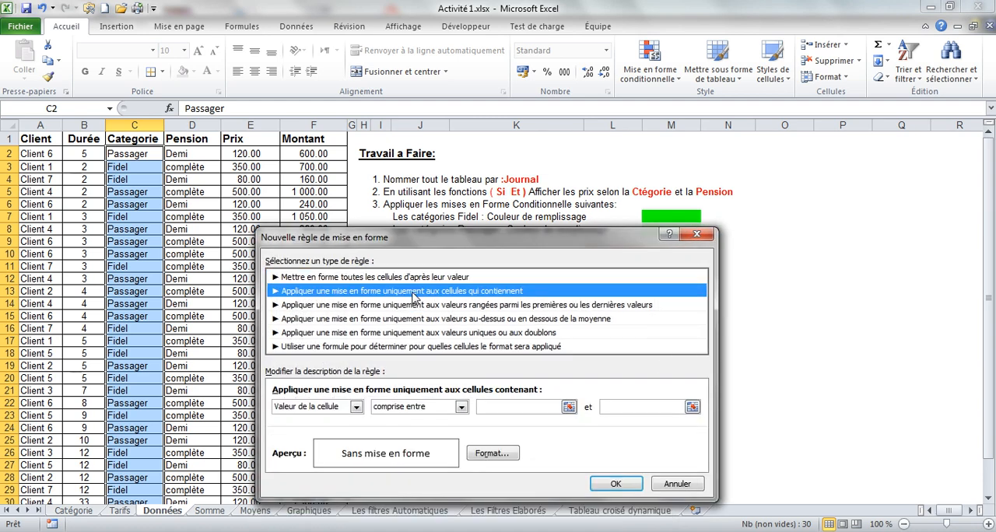
left_click(461, 407)
left_click(412, 438)
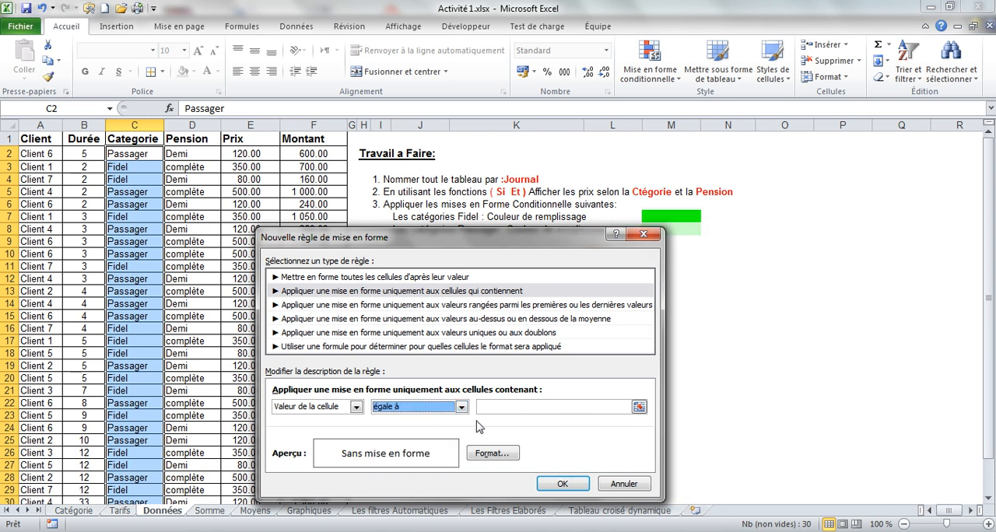
left_click(497, 411)
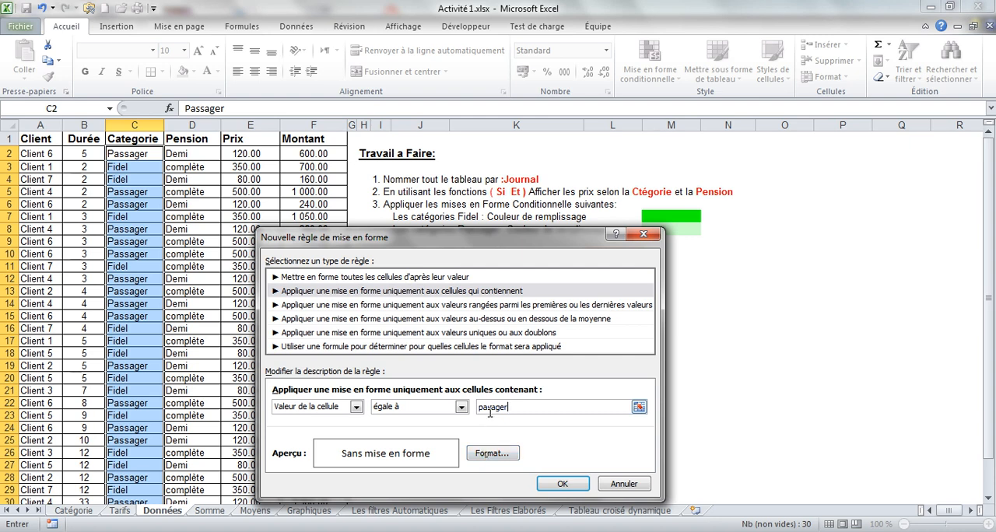
Give the passager rule a light olive green fill and apply both category rules to the Categorie column.
left_click(491, 455)
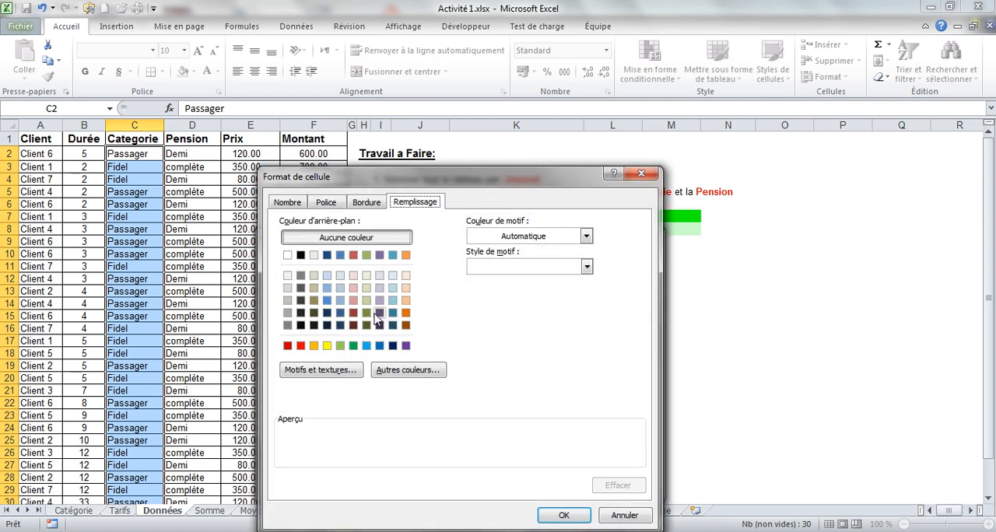
left_click(367, 290)
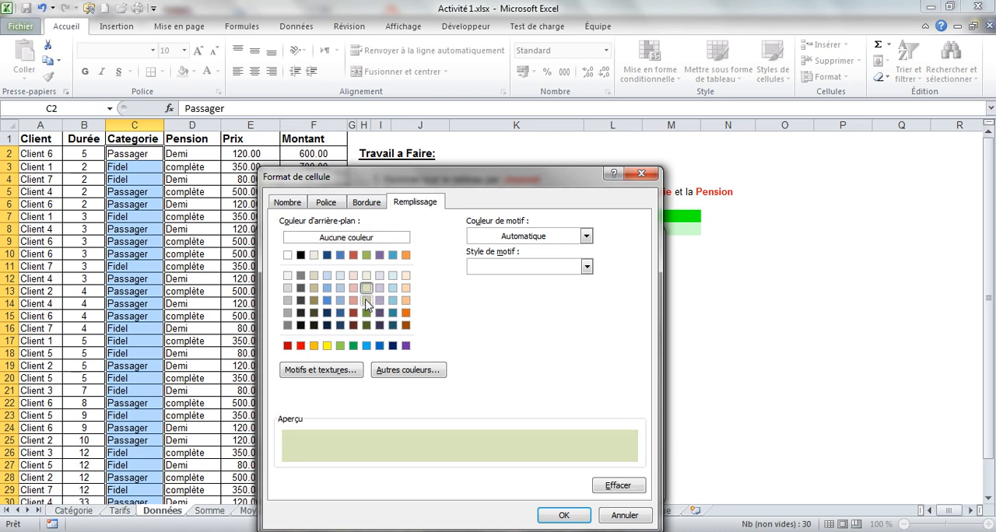
left_click(367, 301)
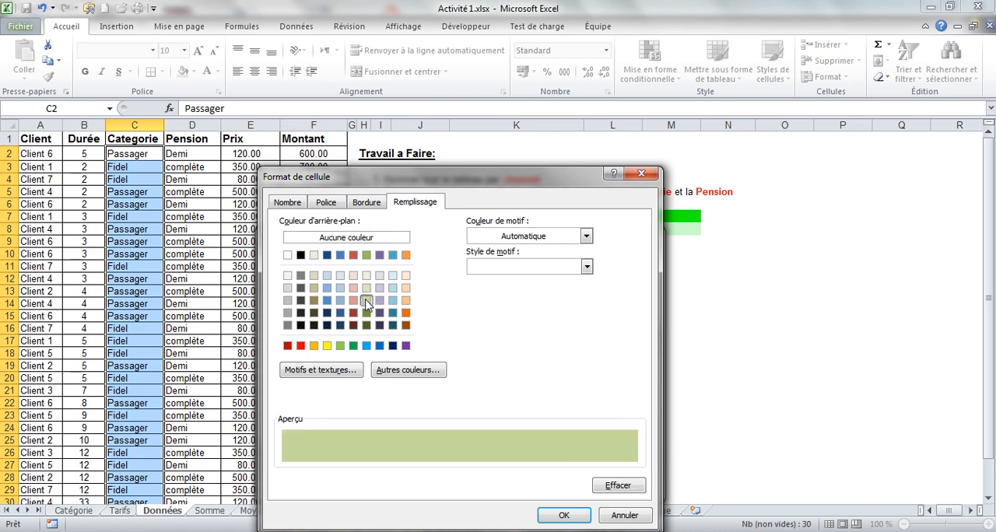
left_click(367, 290)
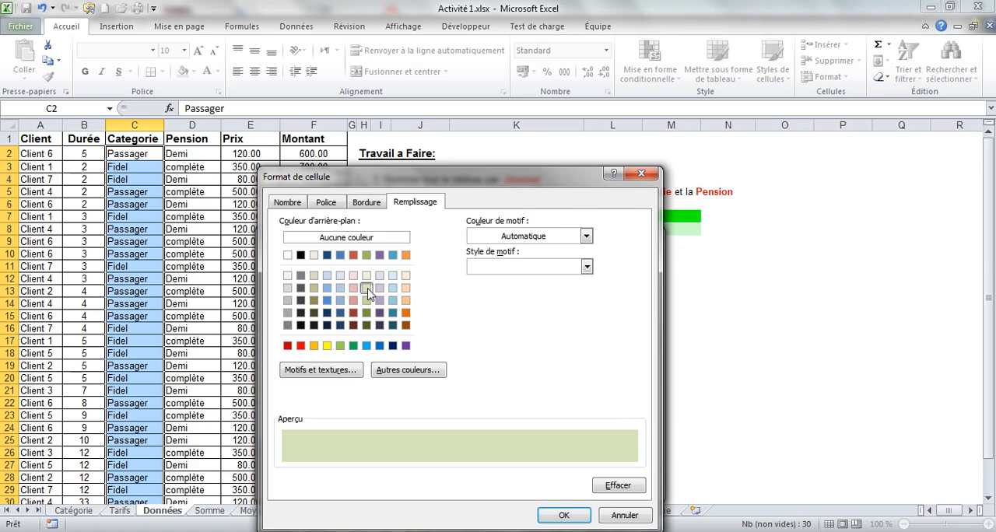
left_click(367, 301)
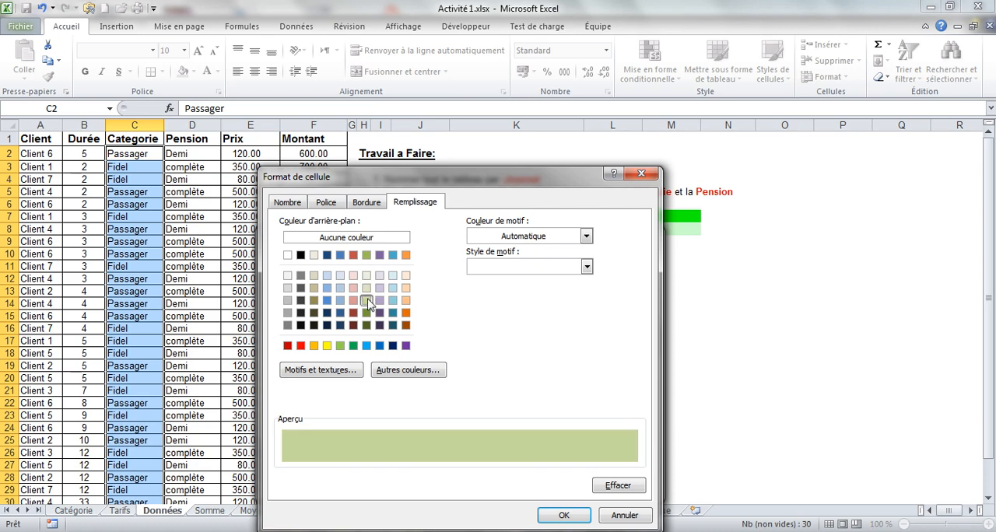
left_click(563, 516)
left_click(554, 484)
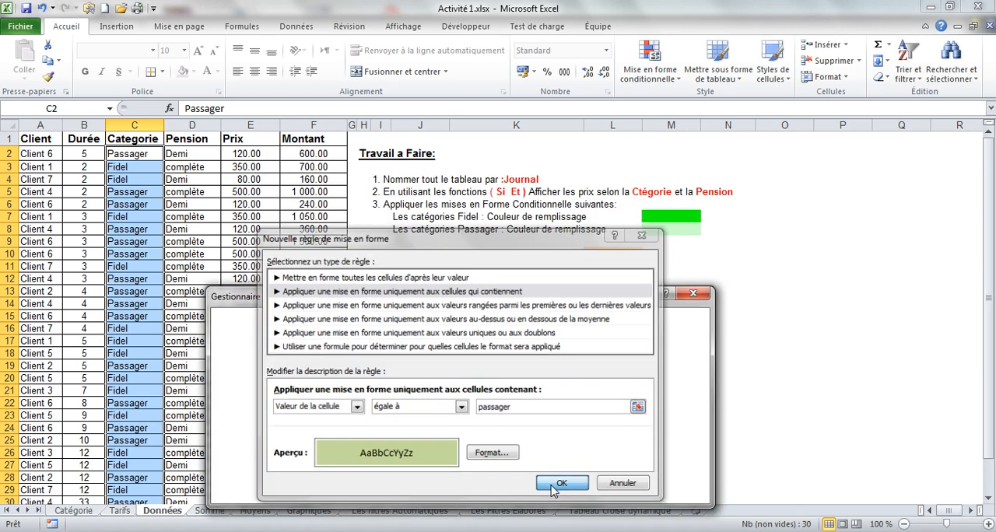
left_click(556, 492)
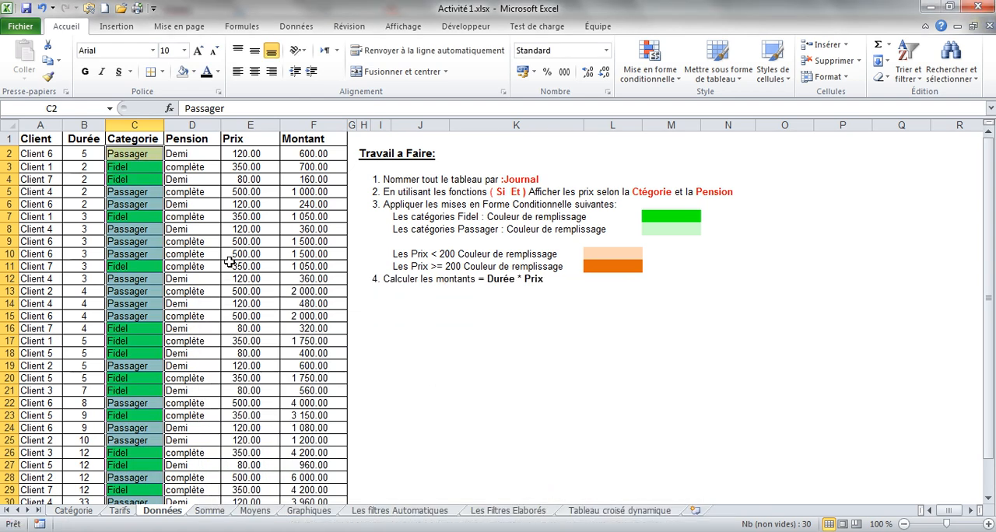
left_click(231, 263)
left_click(128, 154)
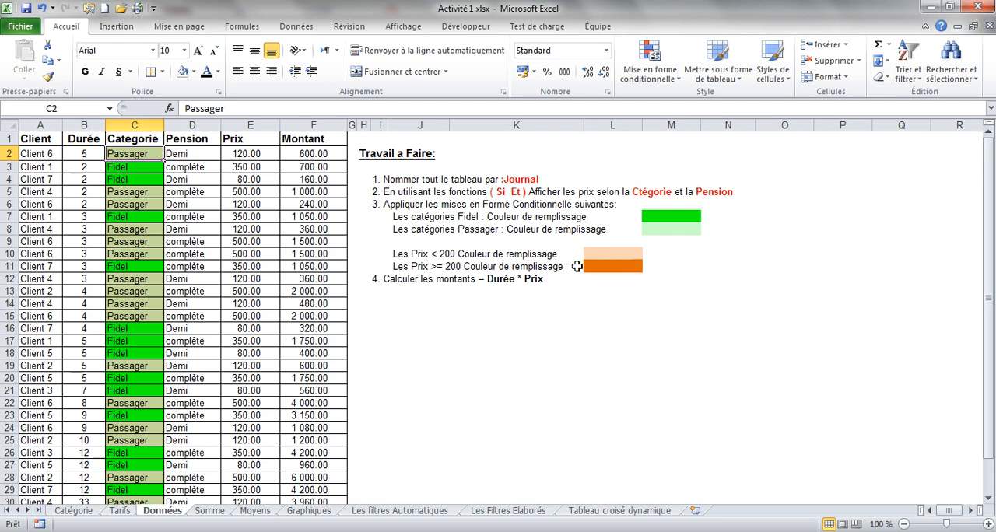
Start a conditional formatting rule on the prices in E2:E31 that formats only cells containing a given value.
left_click(250, 156)
left_click_drag(249, 156, 262, 471)
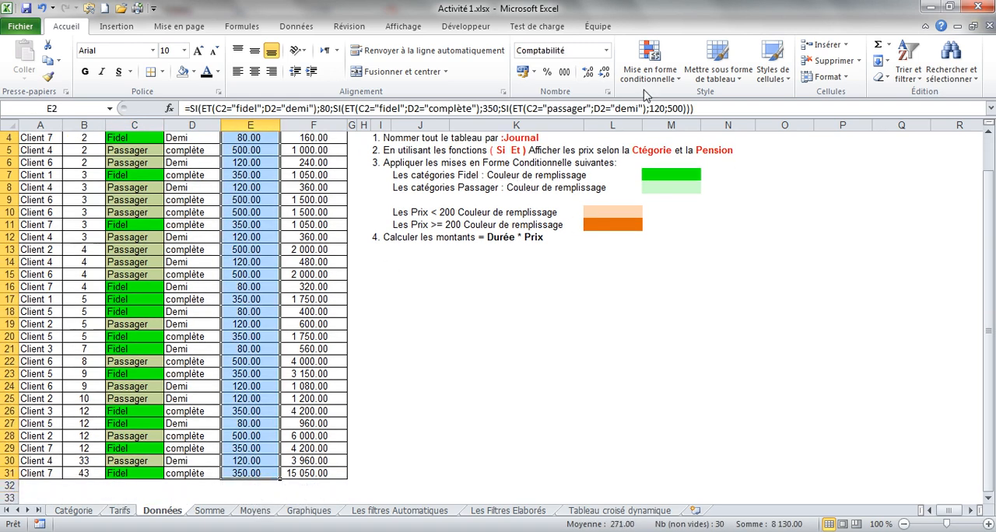
left_click(655, 72)
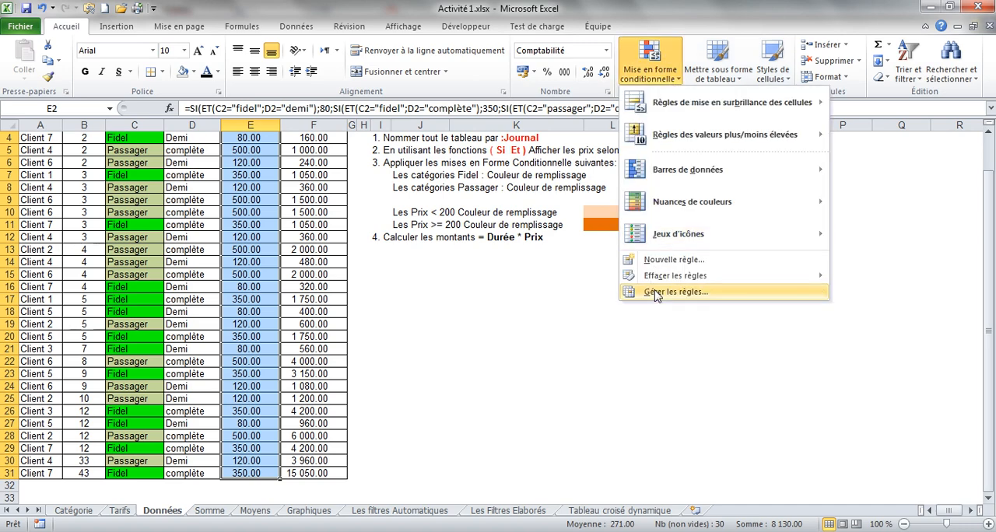
left_click(654, 295)
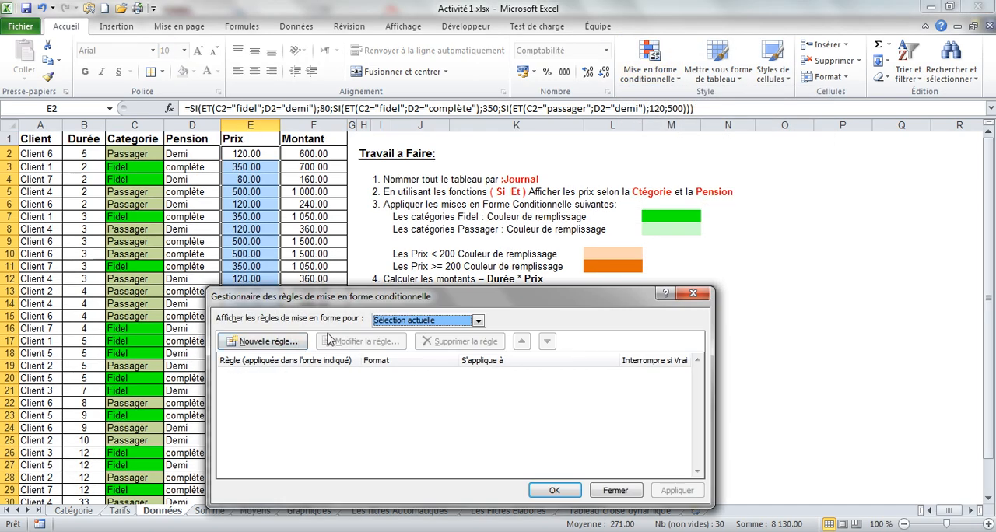
left_click(262, 341)
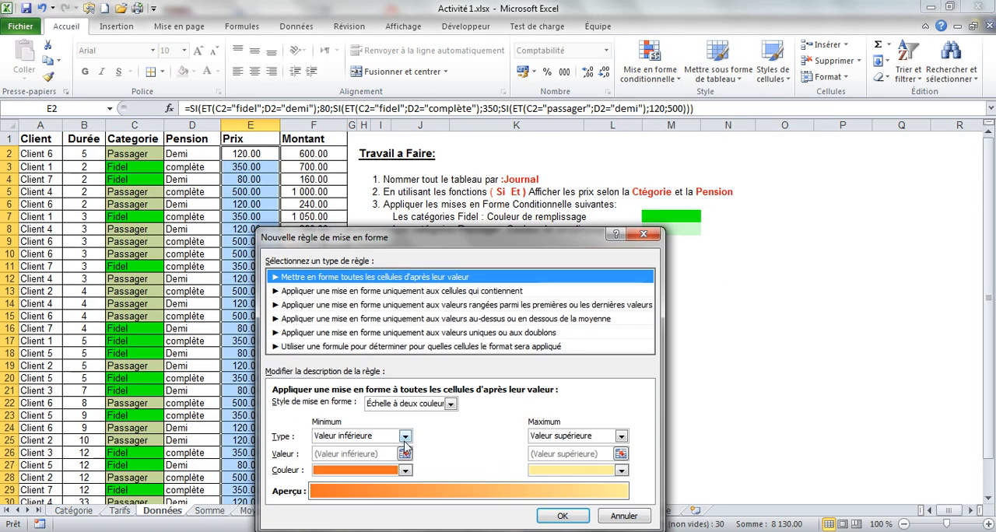
left_click(377, 293)
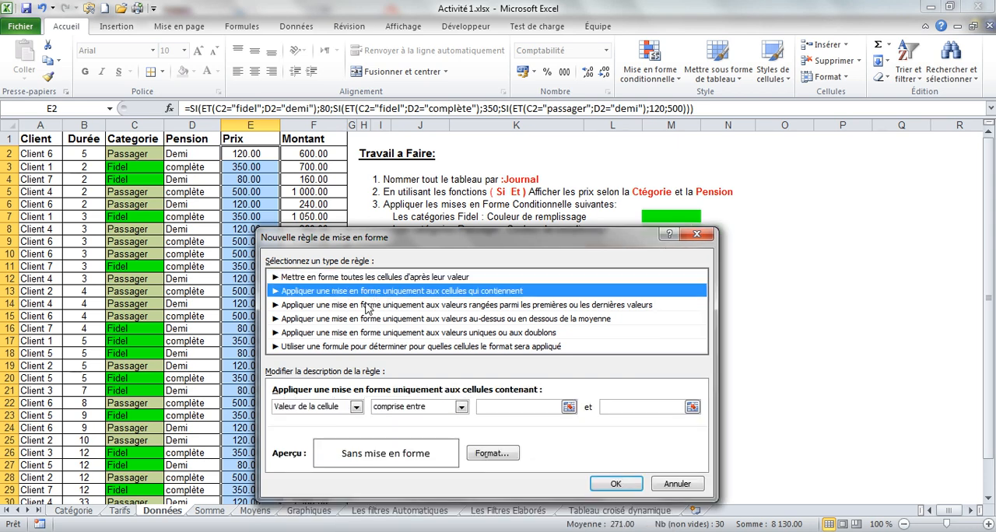
Set the price rule's condition to cell values less than (inférieure à) 200.
left_click(396, 413)
left_click(448, 237)
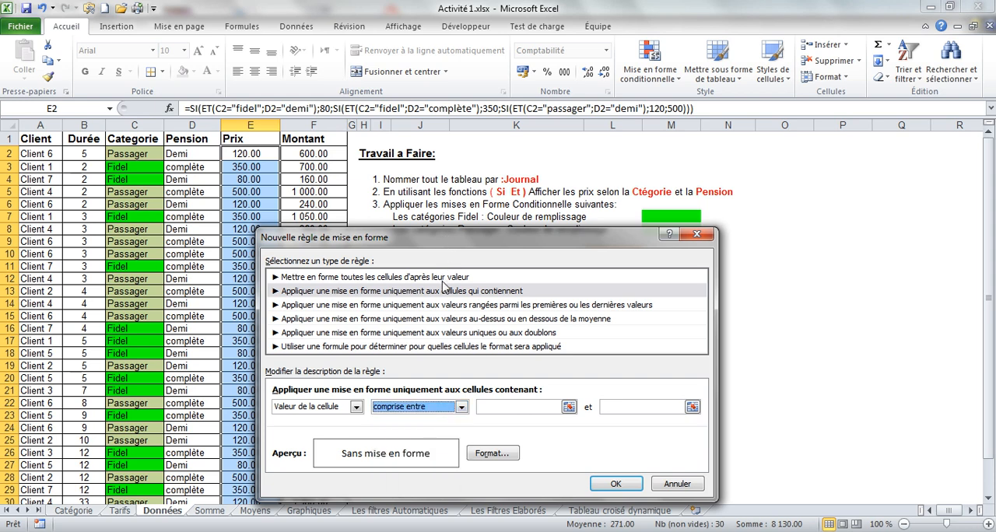
left_click_drag(456, 253, 454, 308)
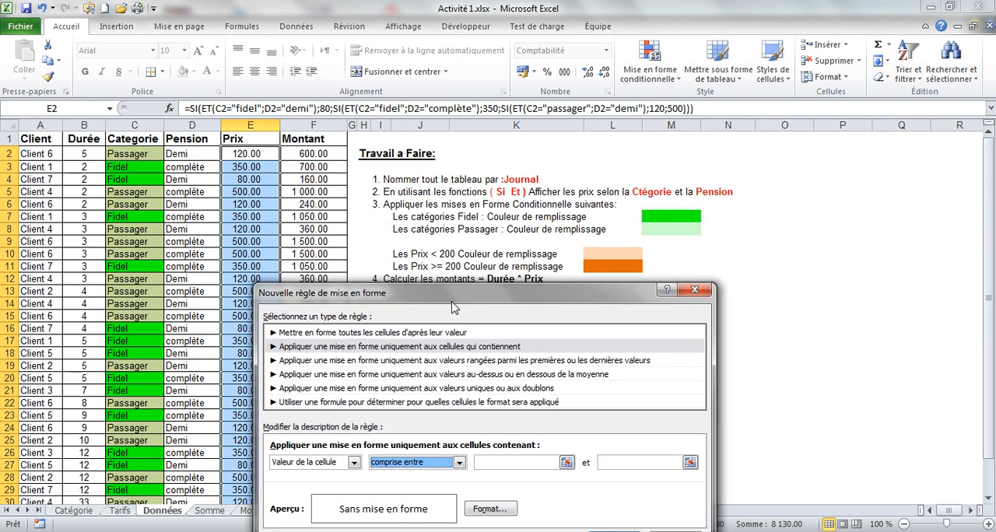
left_click(437, 468)
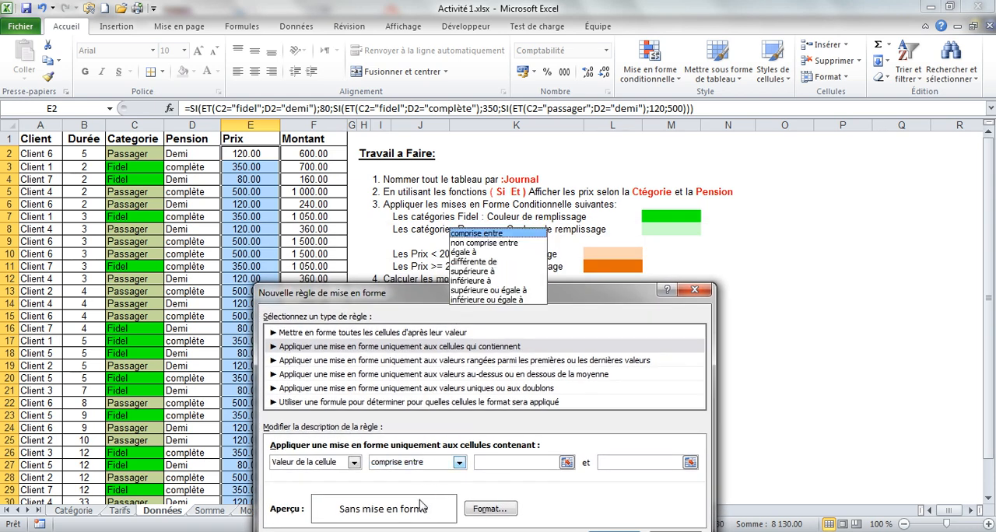
left_click(460, 464)
left_click(460, 464)
left_click(469, 281)
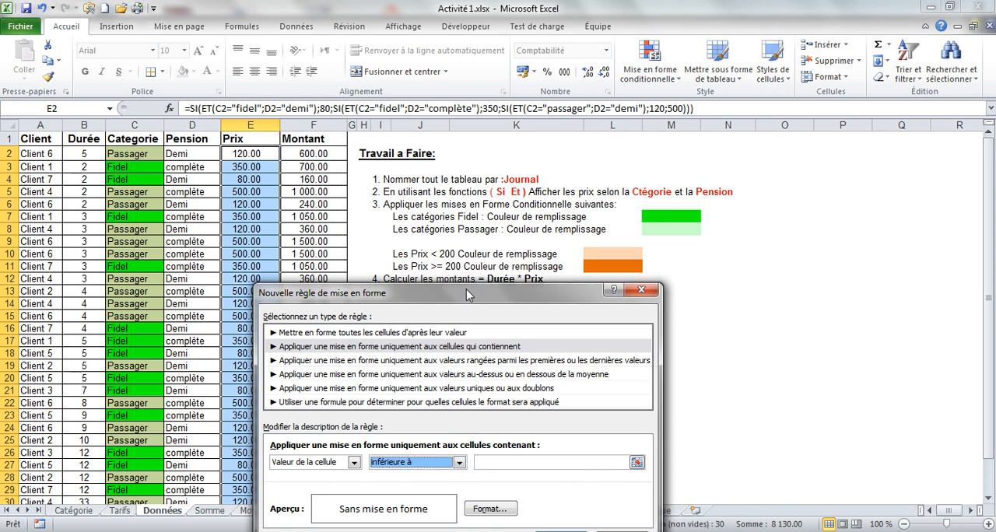
left_click(494, 466)
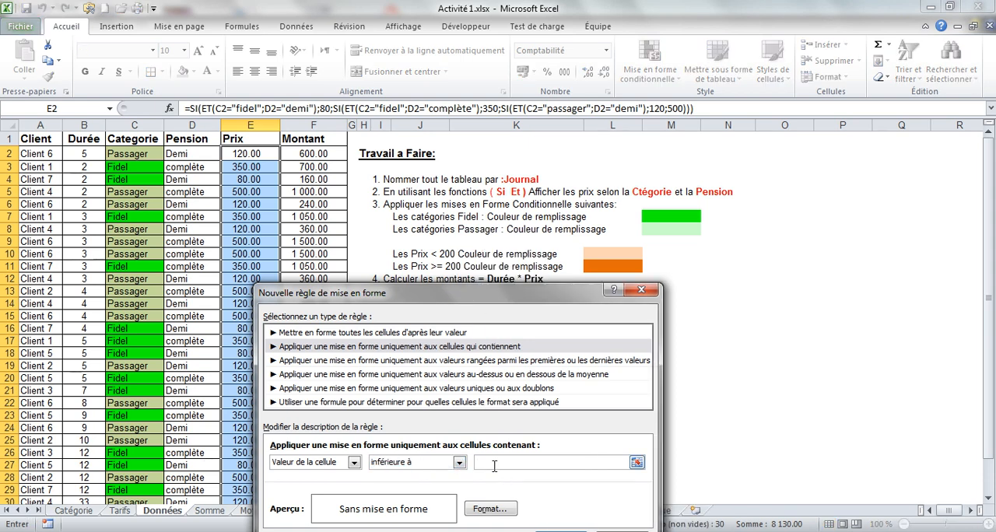
Give the below-200 price rule a light orange fill and add it to the rules list.
left_click(491, 510)
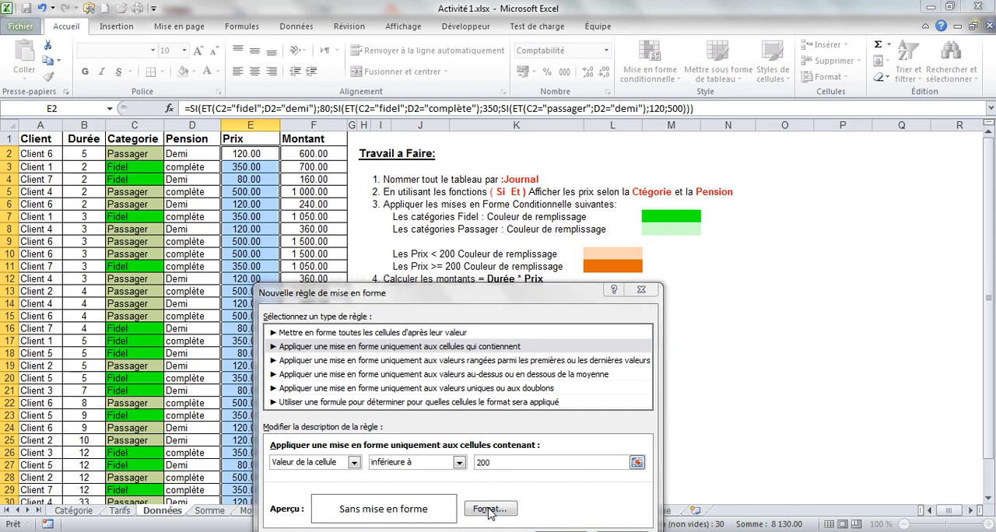
left_click(406, 290)
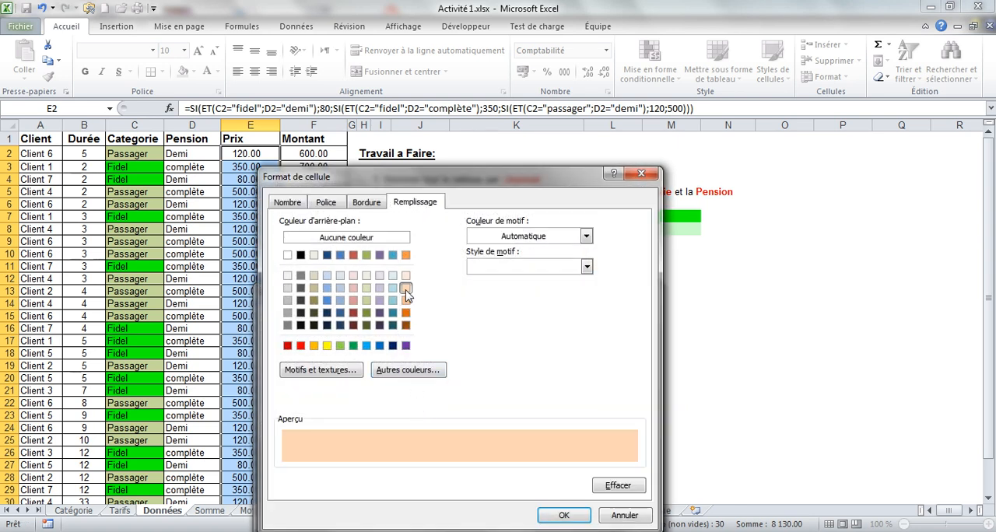
left_click(406, 301)
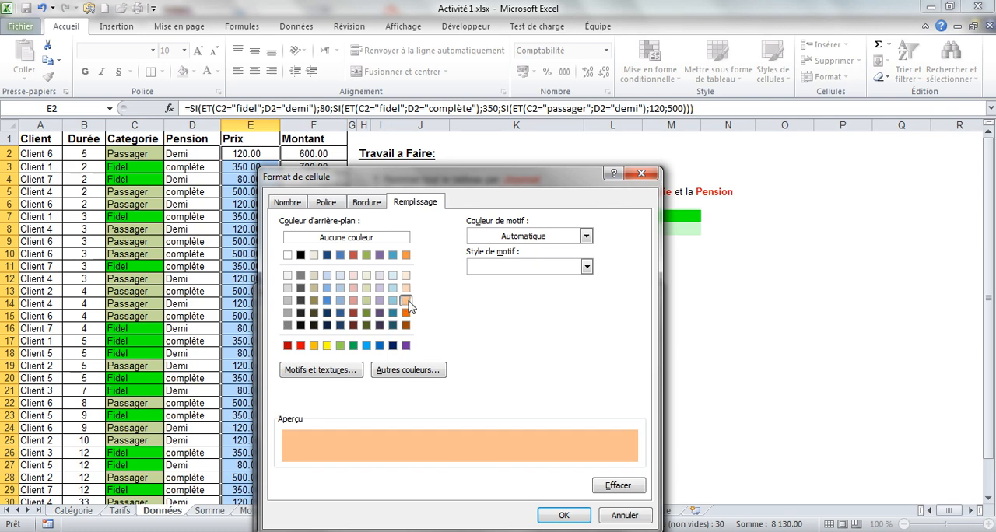
left_click(562, 514)
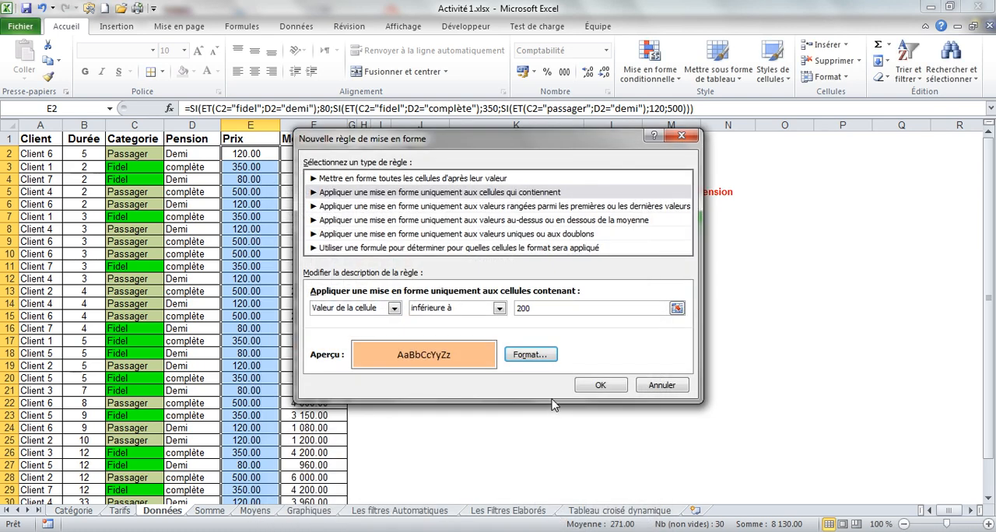
left_click(599, 387)
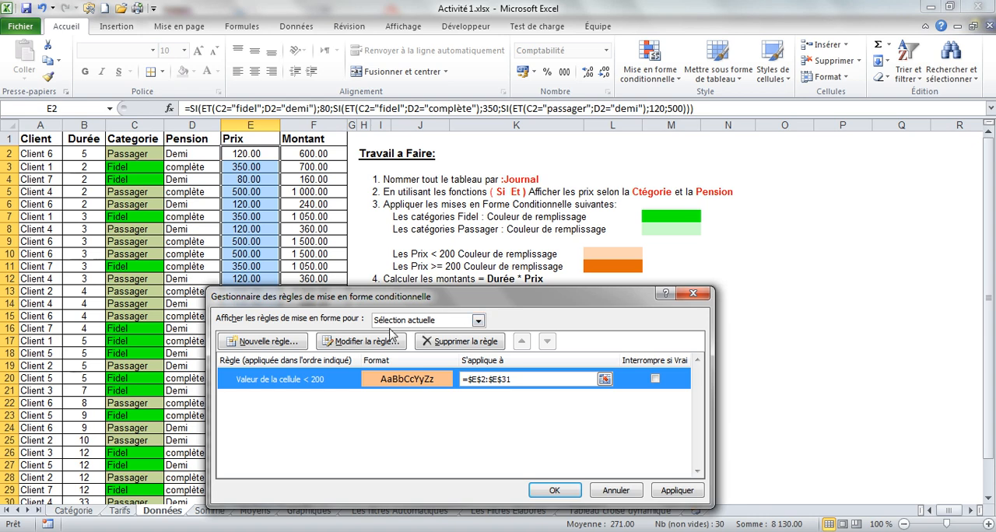
Add a second rule on the same price cells for values greater than or equal to (supérieure ou égale à) 200.
left_click(291, 341)
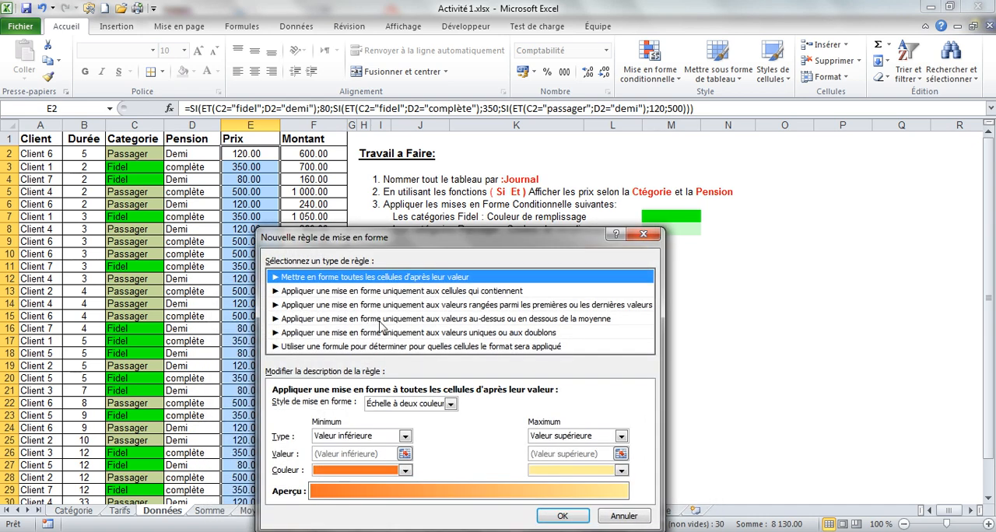
left_click(404, 293)
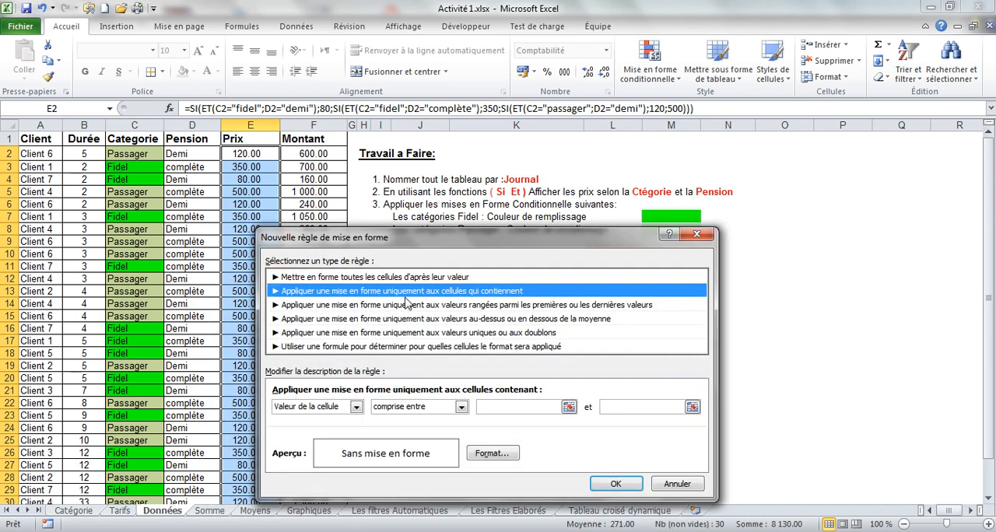
left_click(457, 410)
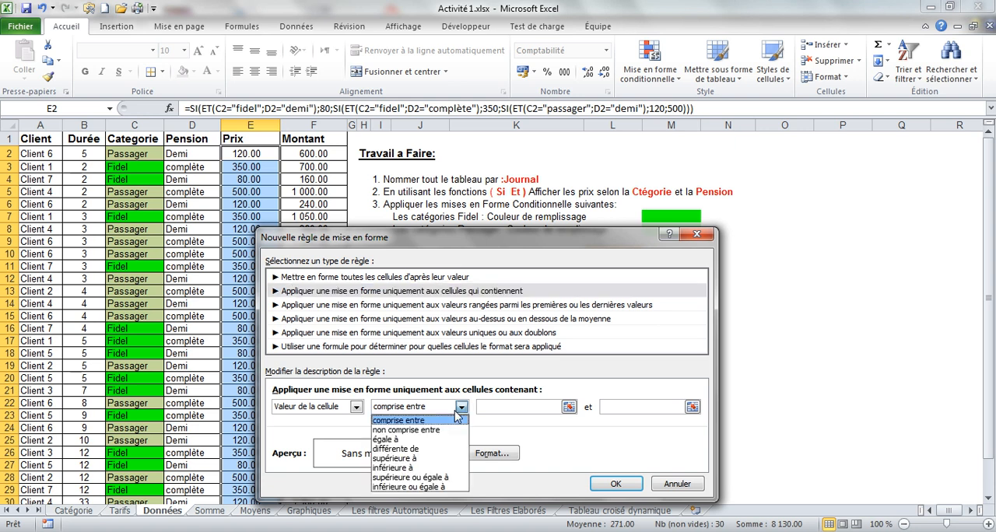
left_click(433, 477)
left_click(520, 410)
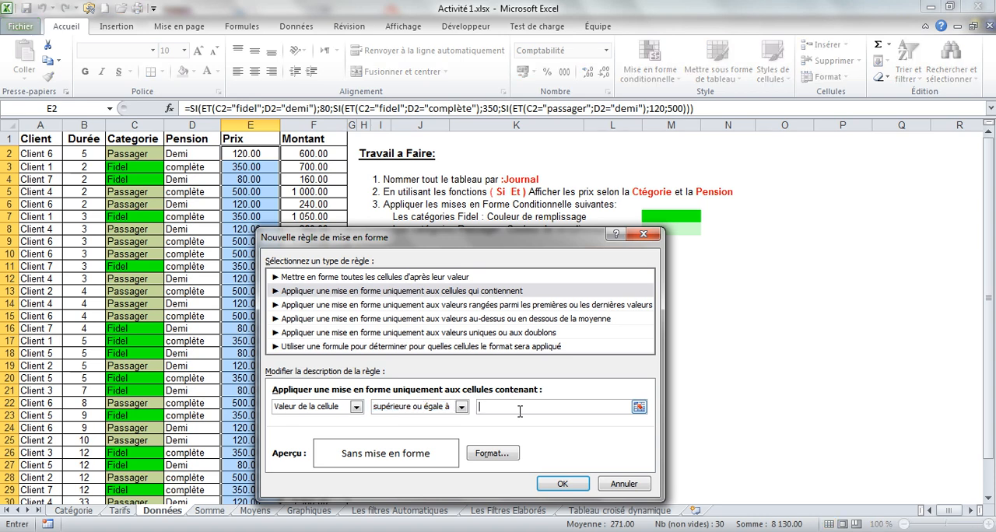
Give the 200-and-above rule a dark orange fill and apply both price rules to the Prix column.
left_click(484, 455)
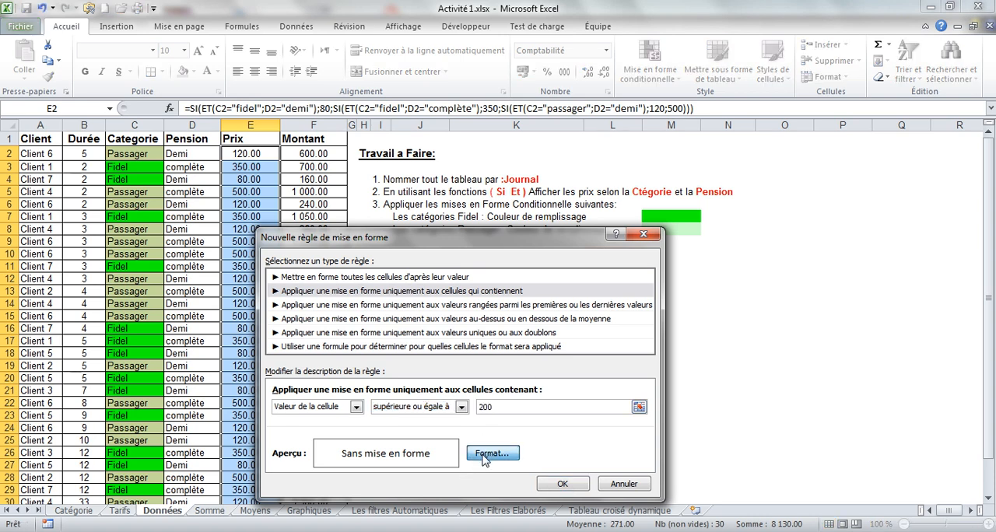
left_click(405, 314)
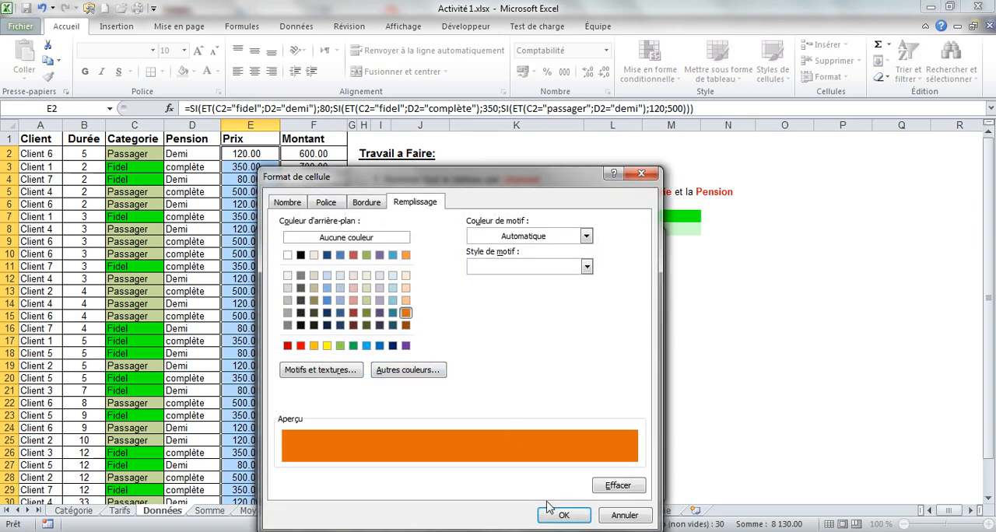
left_click(564, 515)
left_click(562, 484)
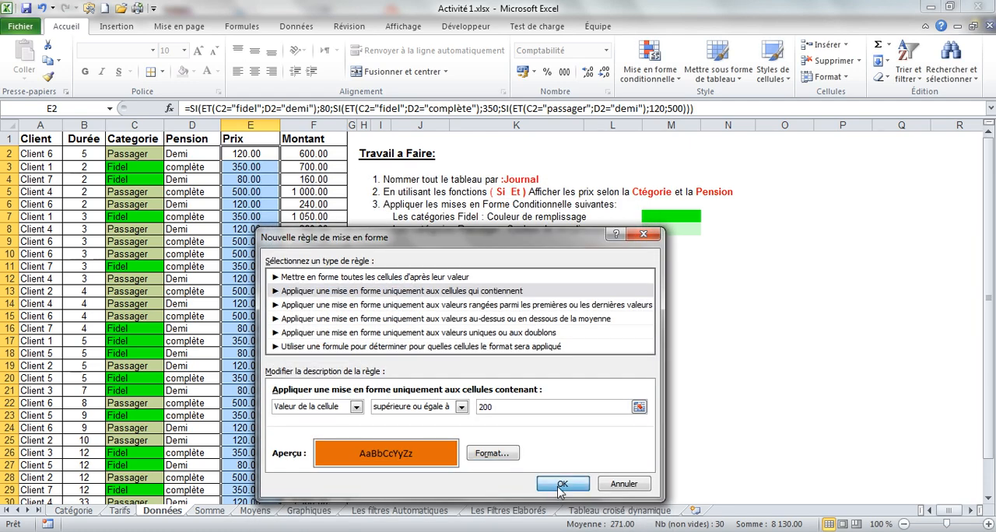
left_click(555, 486)
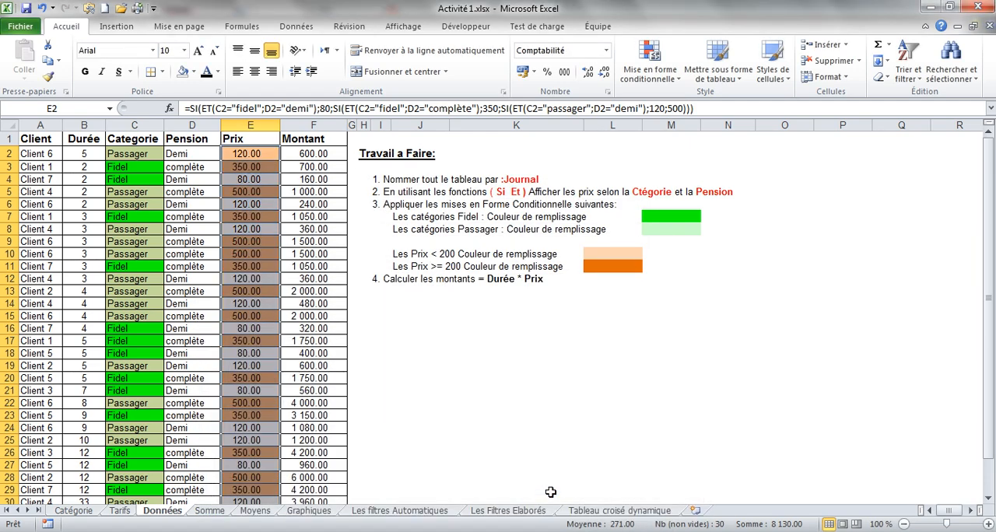
Deselect the price range by selecting cell E3, and save the workbook.
left_click(380, 355)
left_click(265, 153)
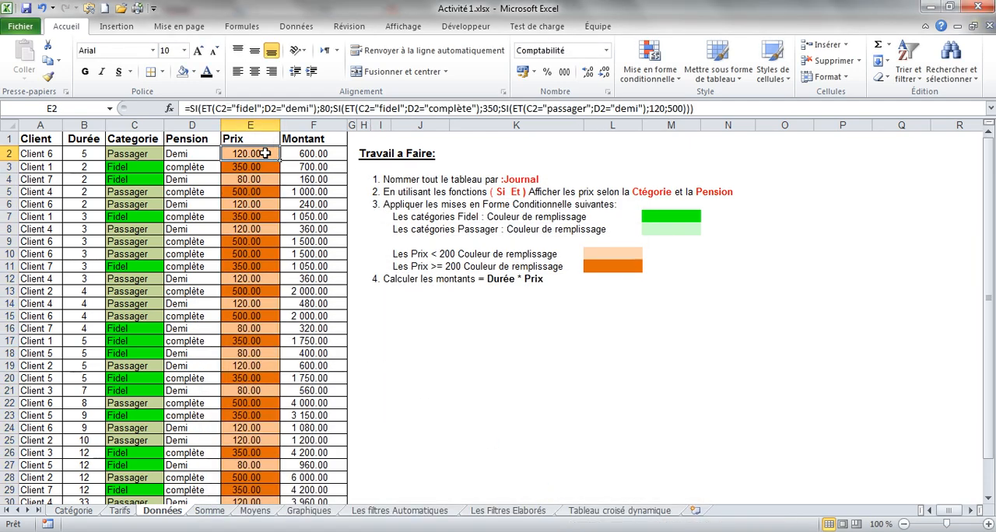
left_click(260, 166)
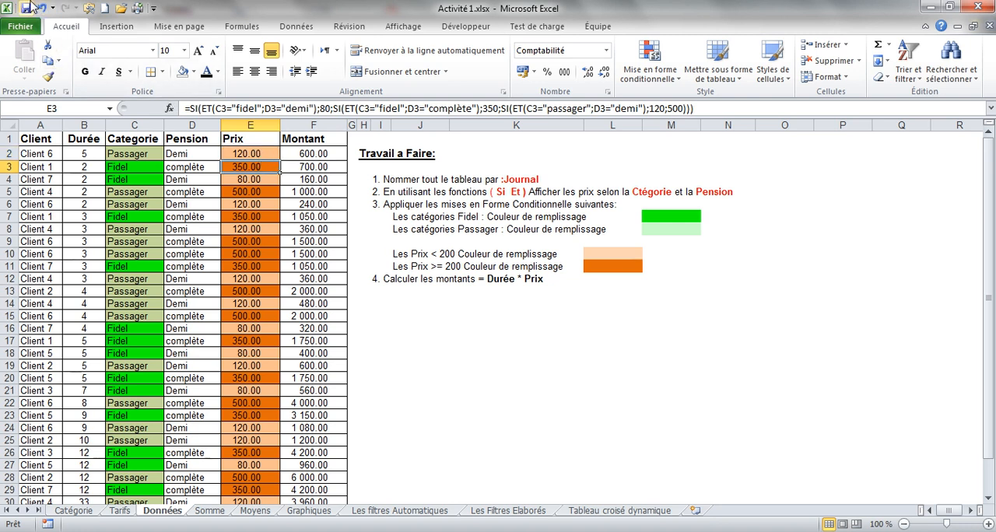
left_click(24, 12)
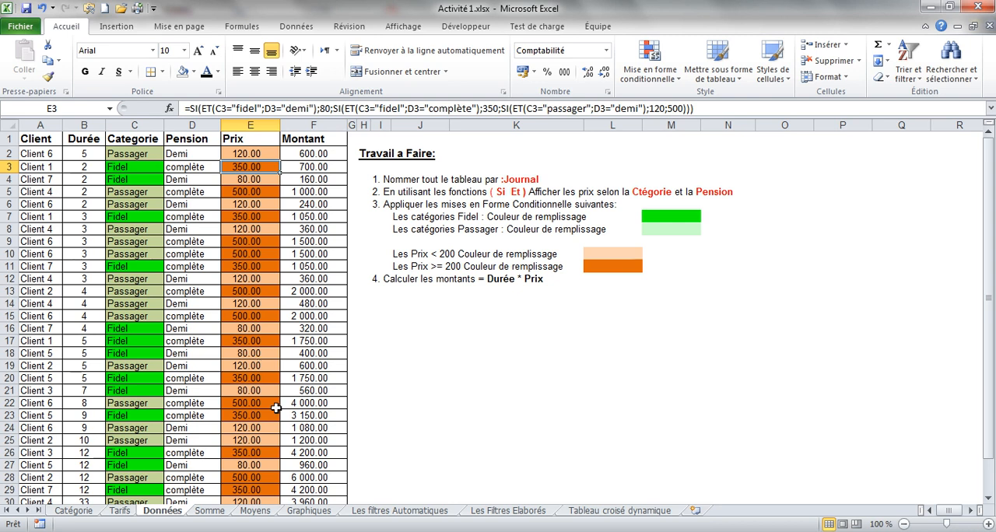